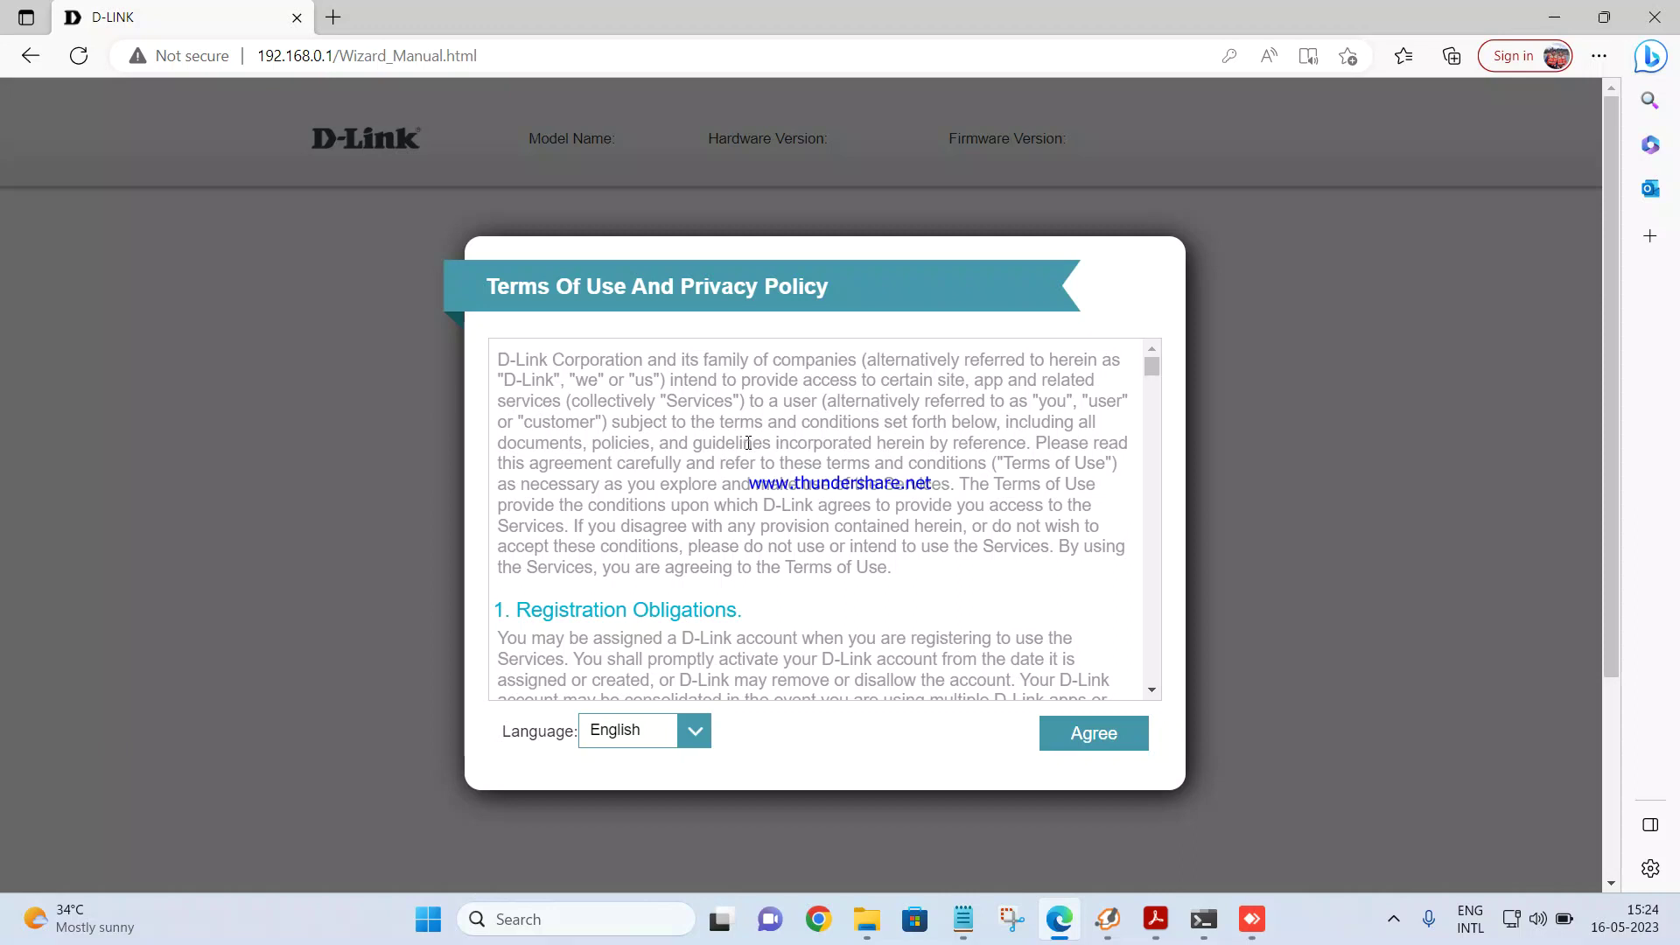
Step: Agree to the terms of use and privacy policy, then start the router setup wizard
click(1085, 734)
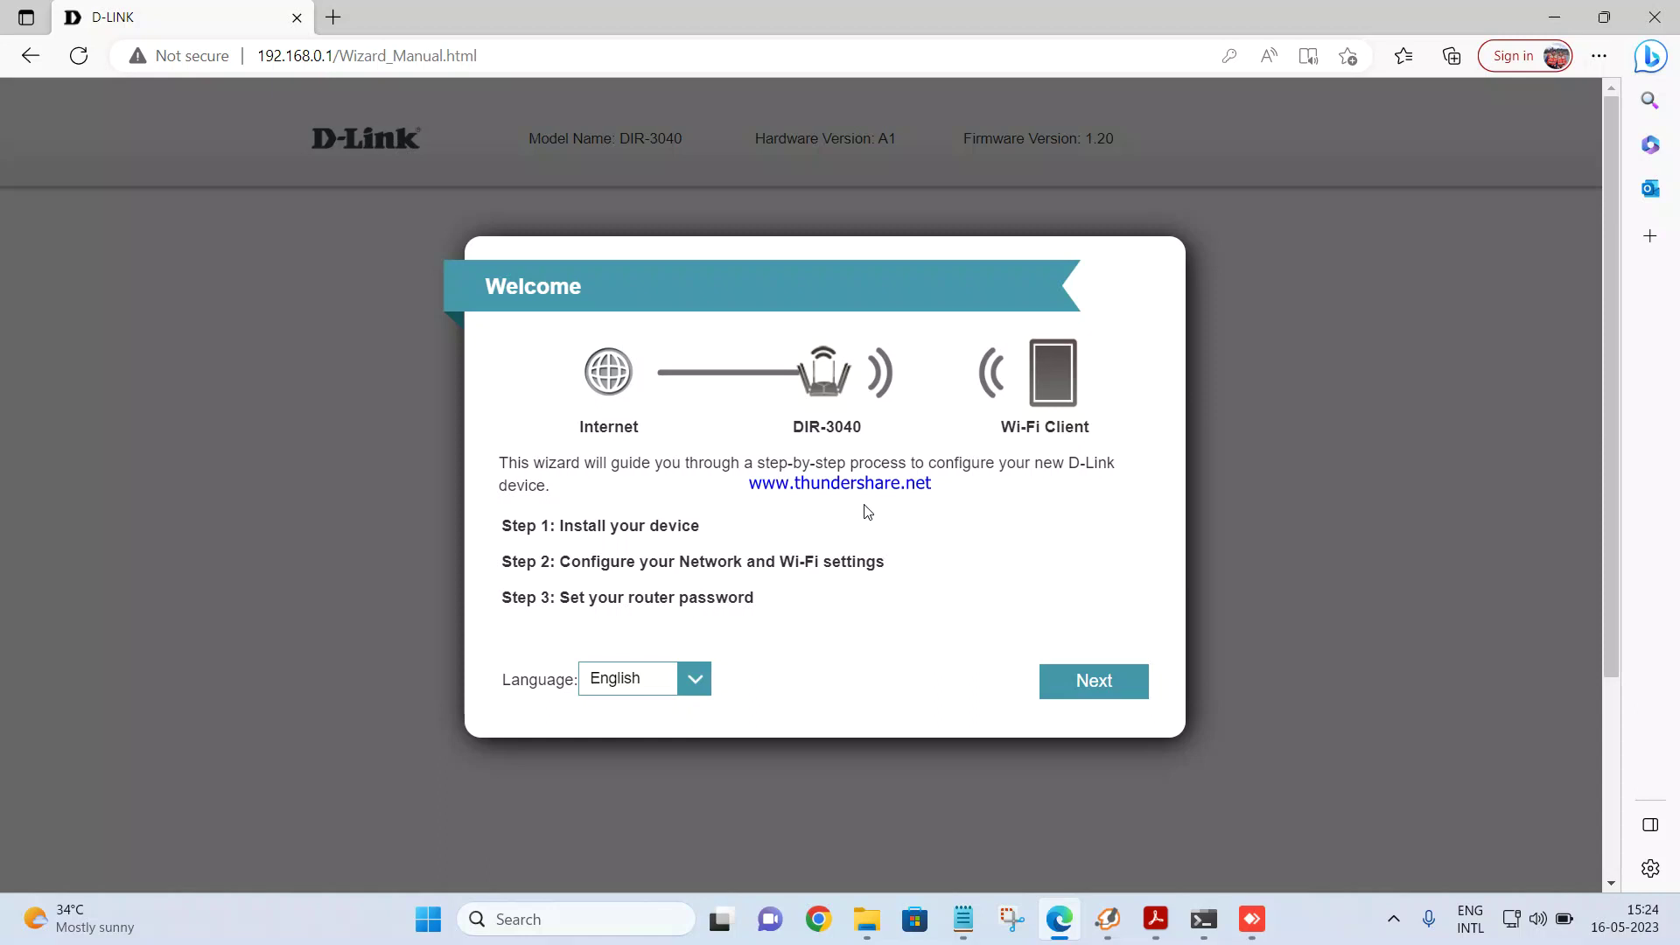
click(1085, 686)
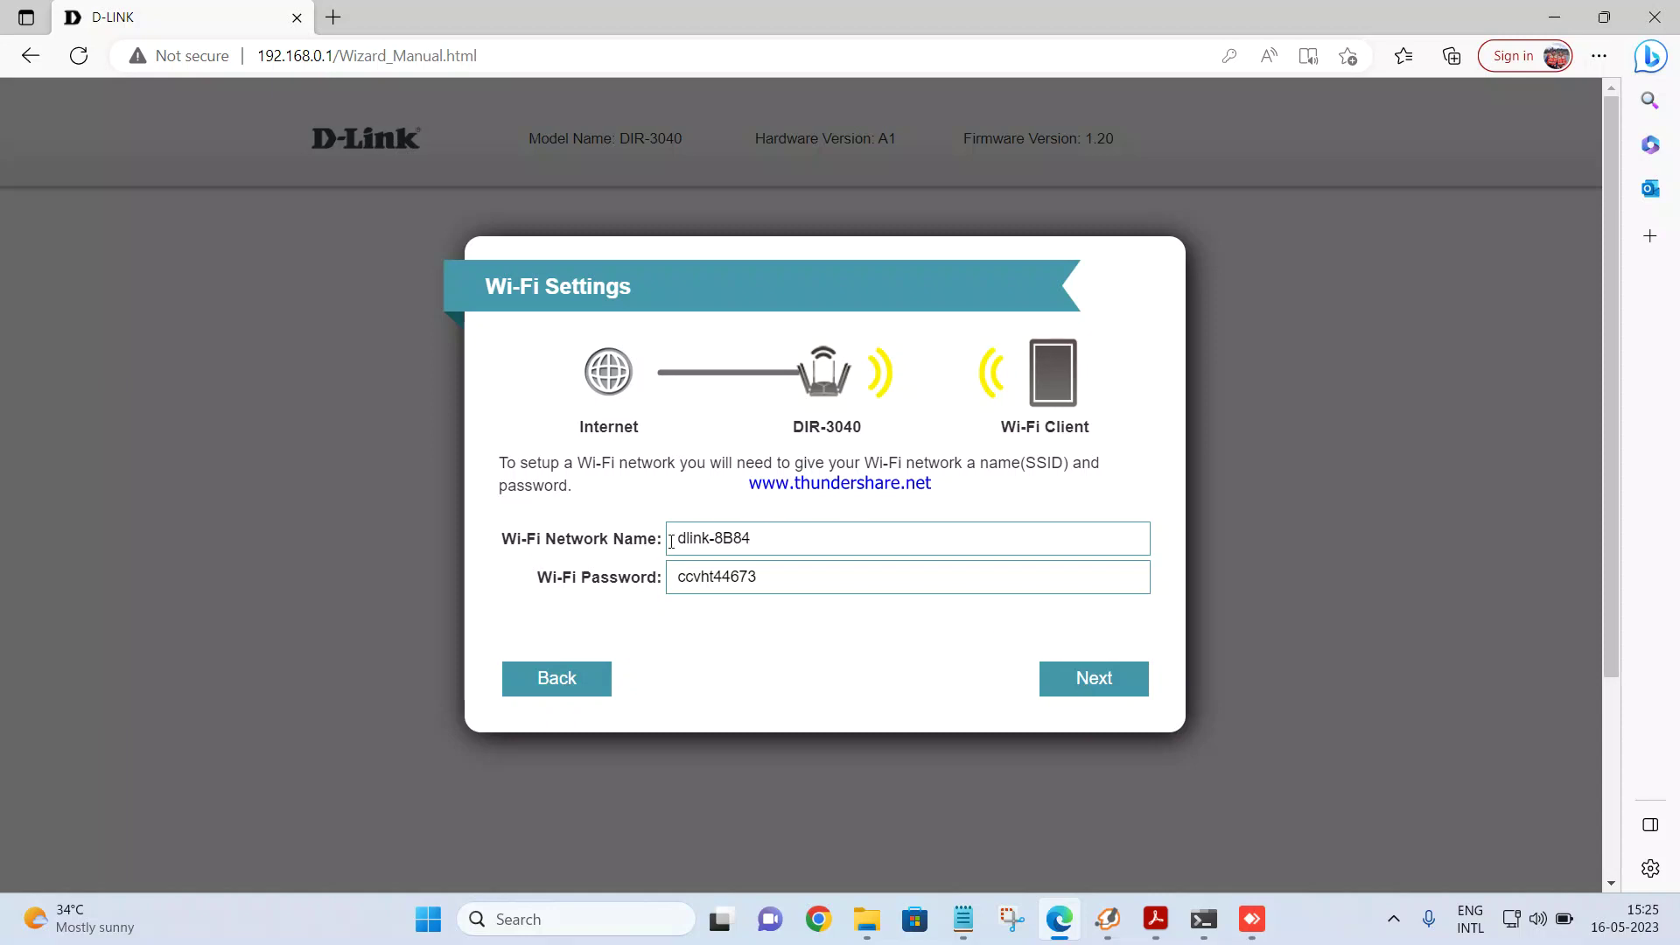
Step: Copy the default Wi-Fi password into a new line of the dated notes file
click(766, 584)
double_click(774, 579)
key(ctrl+c)
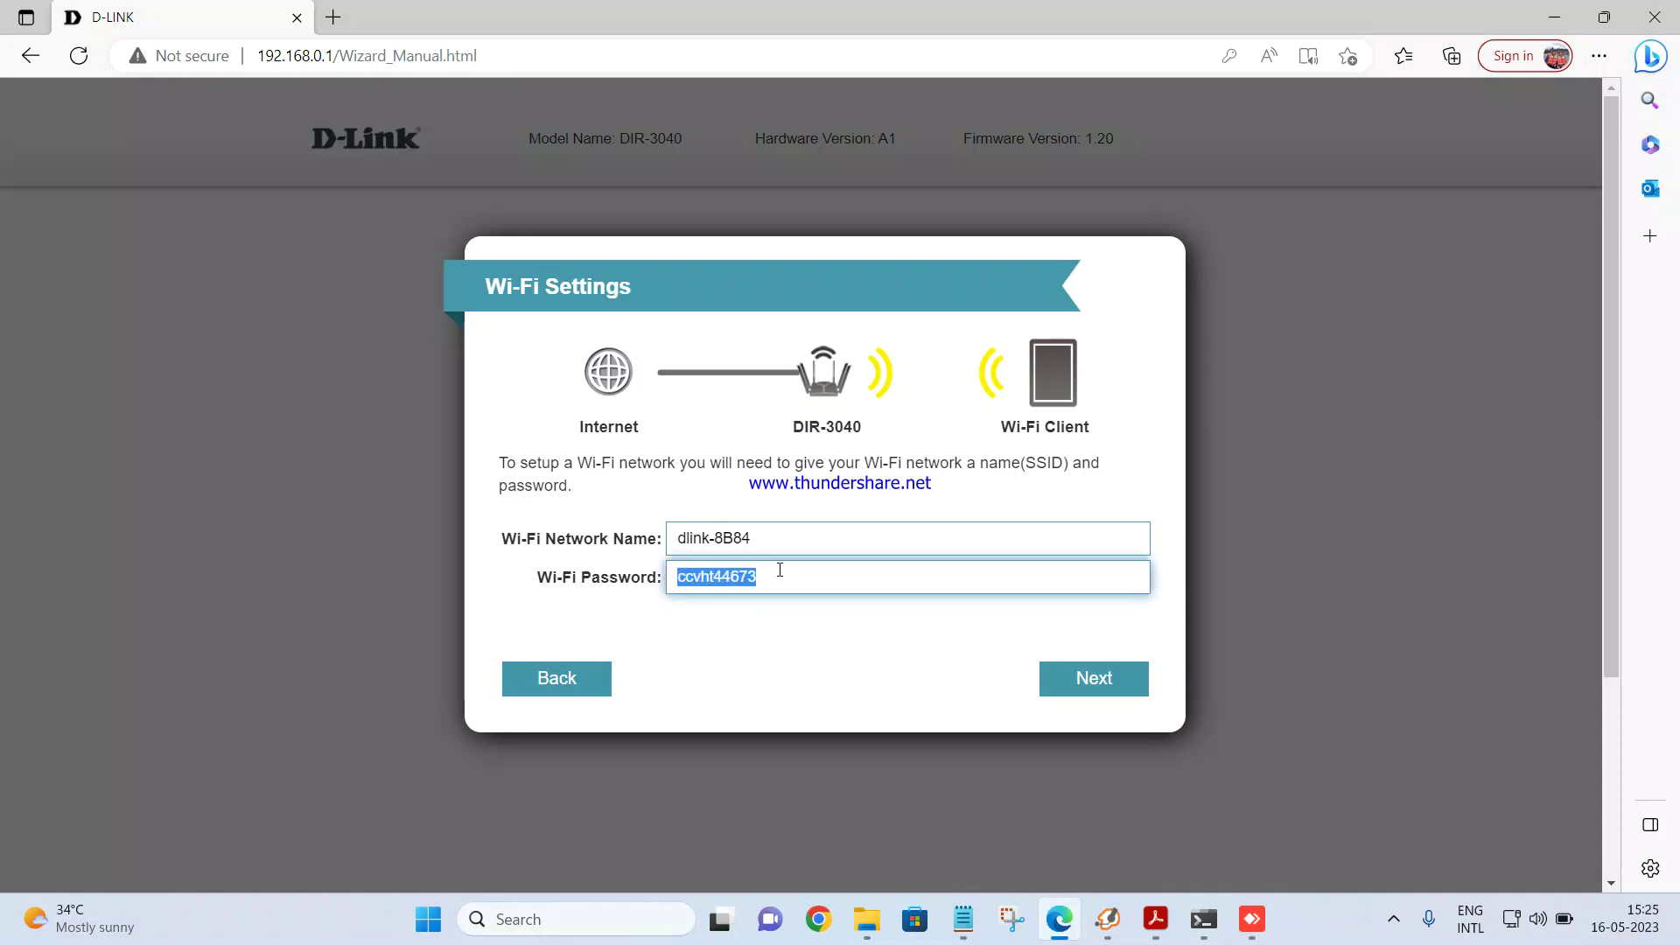
click(963, 919)
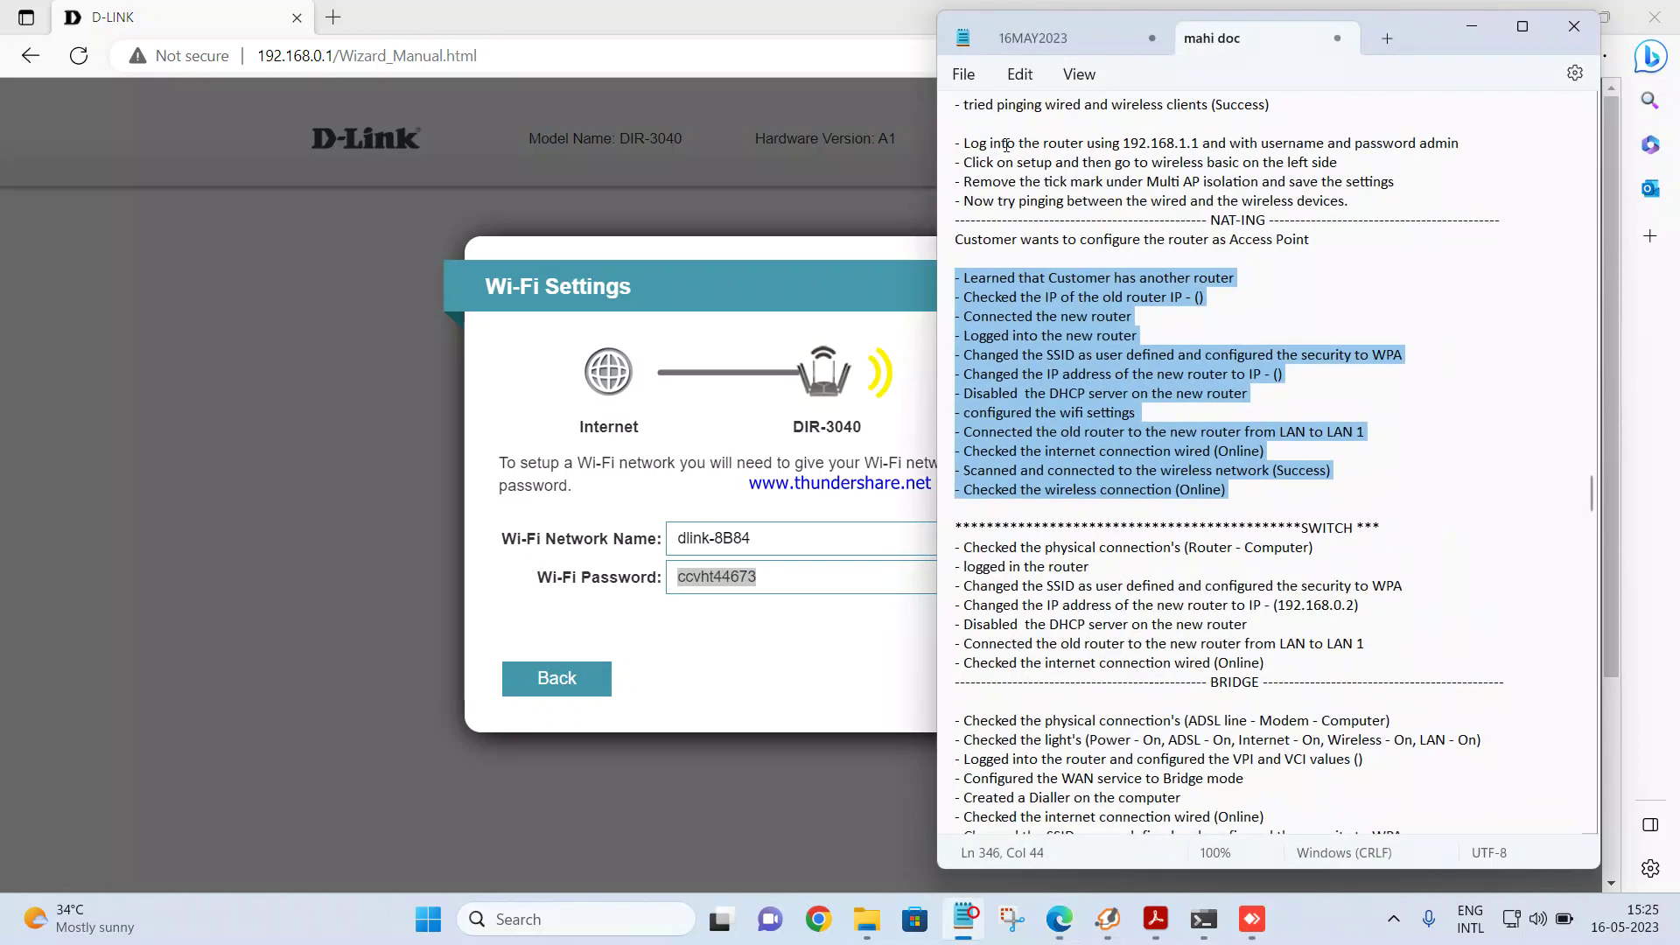
click(1024, 38)
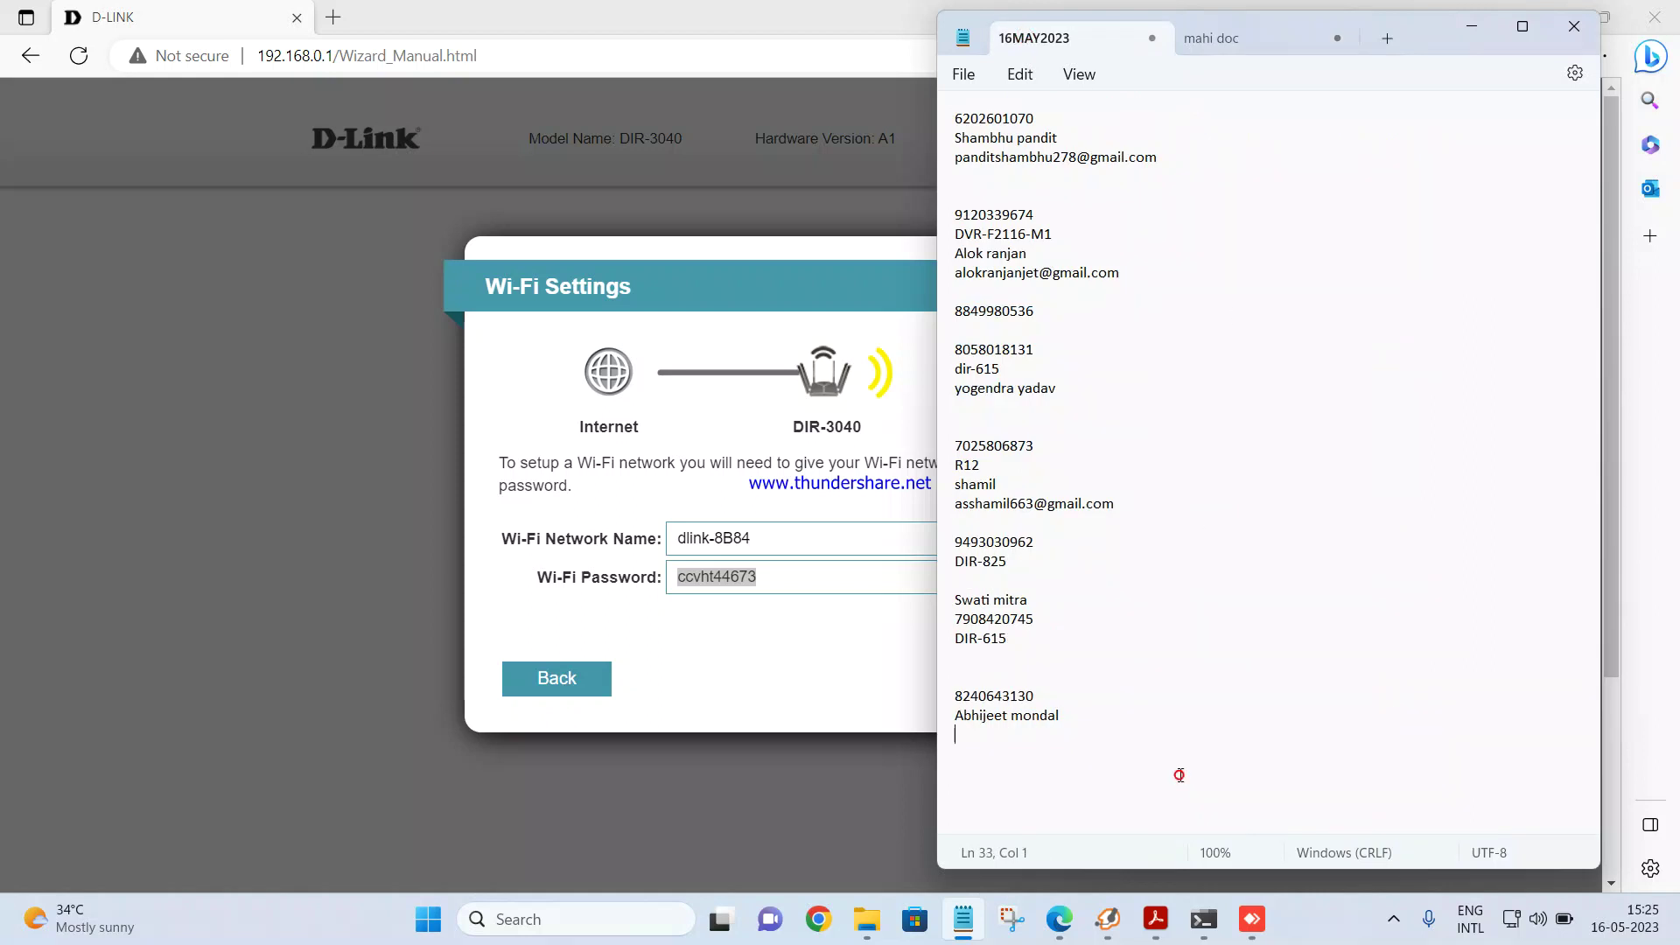
key(Return)
key(Return)
key(ctrl+v)
click(754, 637)
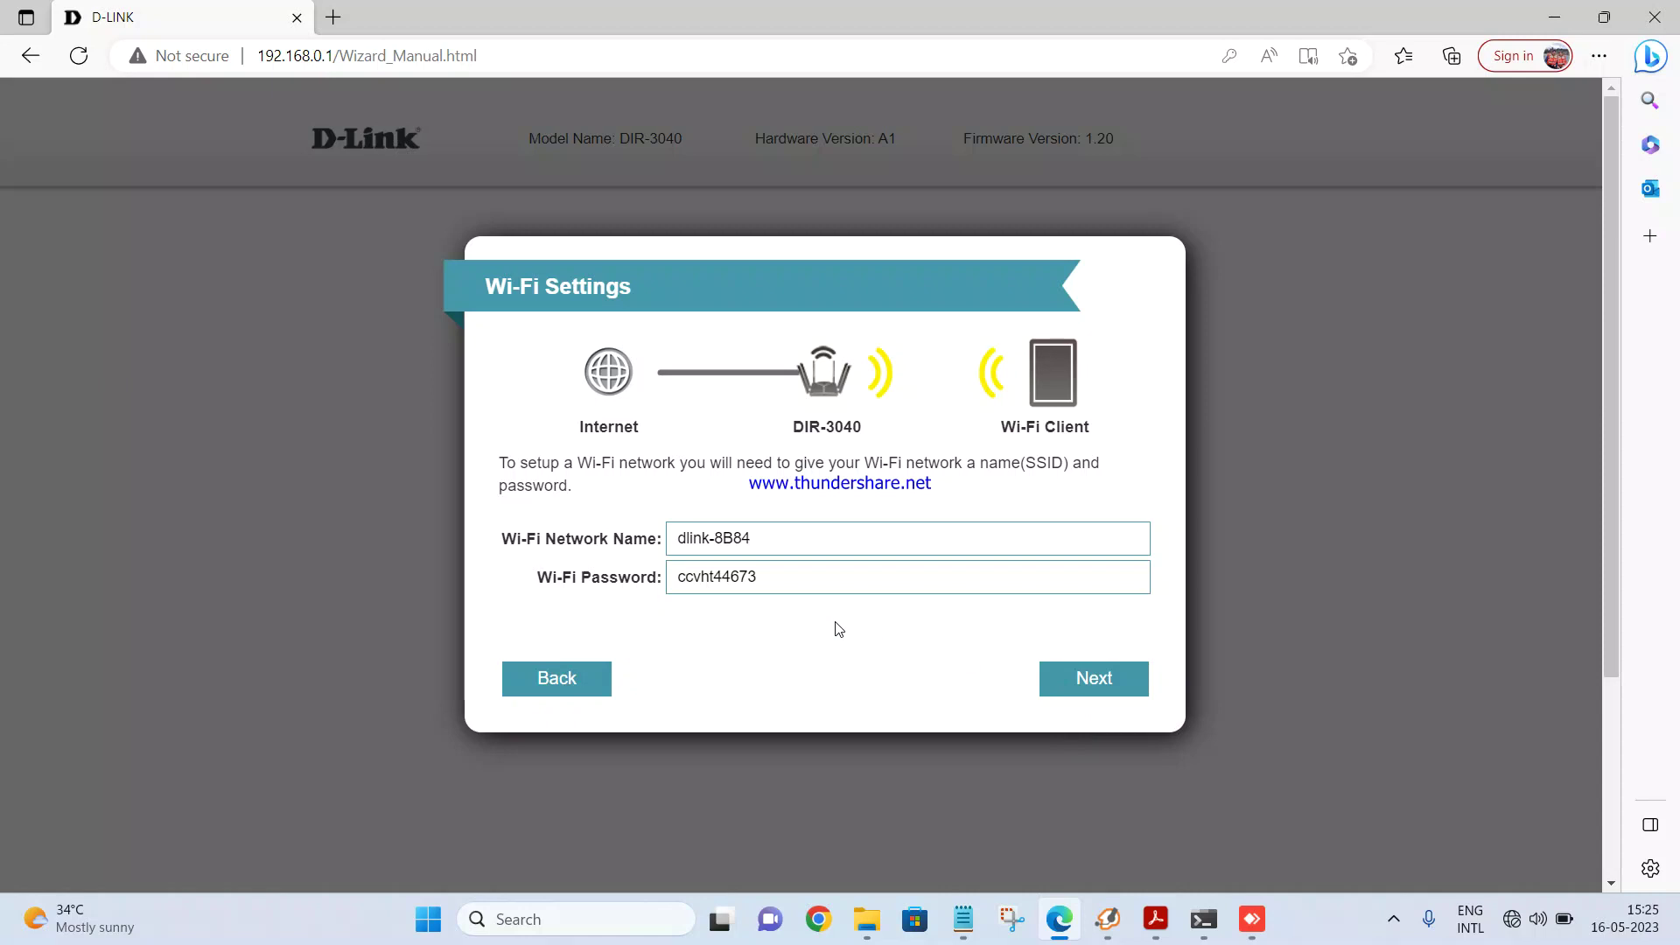
Step: Keep the Wi-Fi name, set a device admin password, and keep Asia/Calcutta time zone and automatic updates
click(1070, 687)
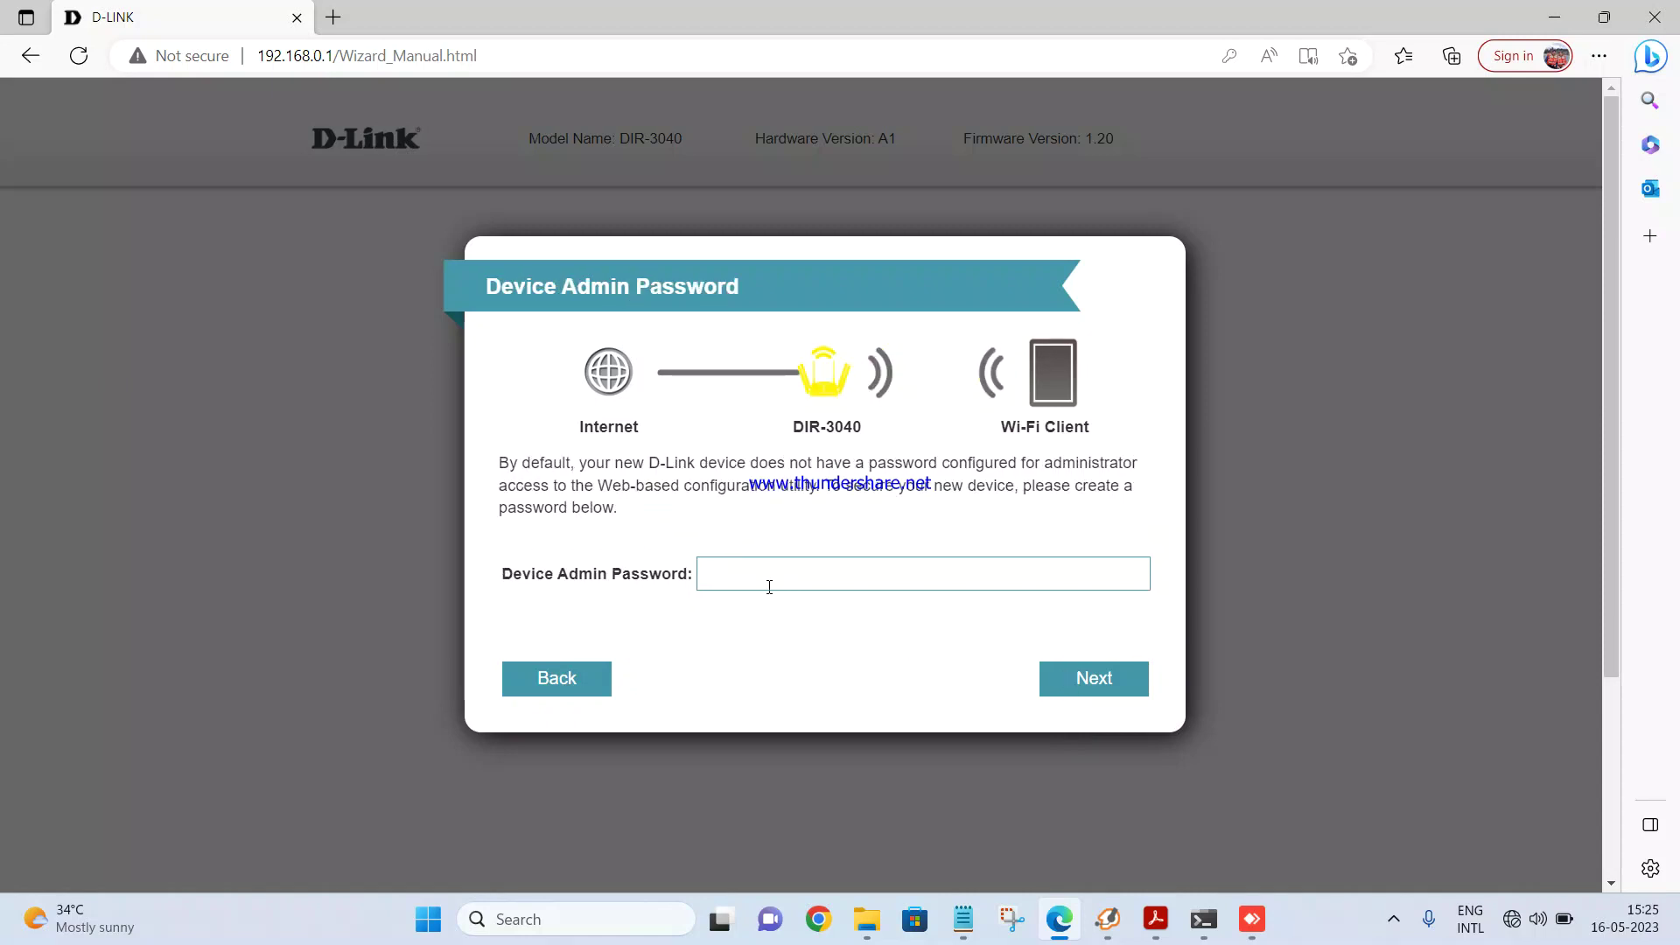
click(745, 573)
text(admin123)
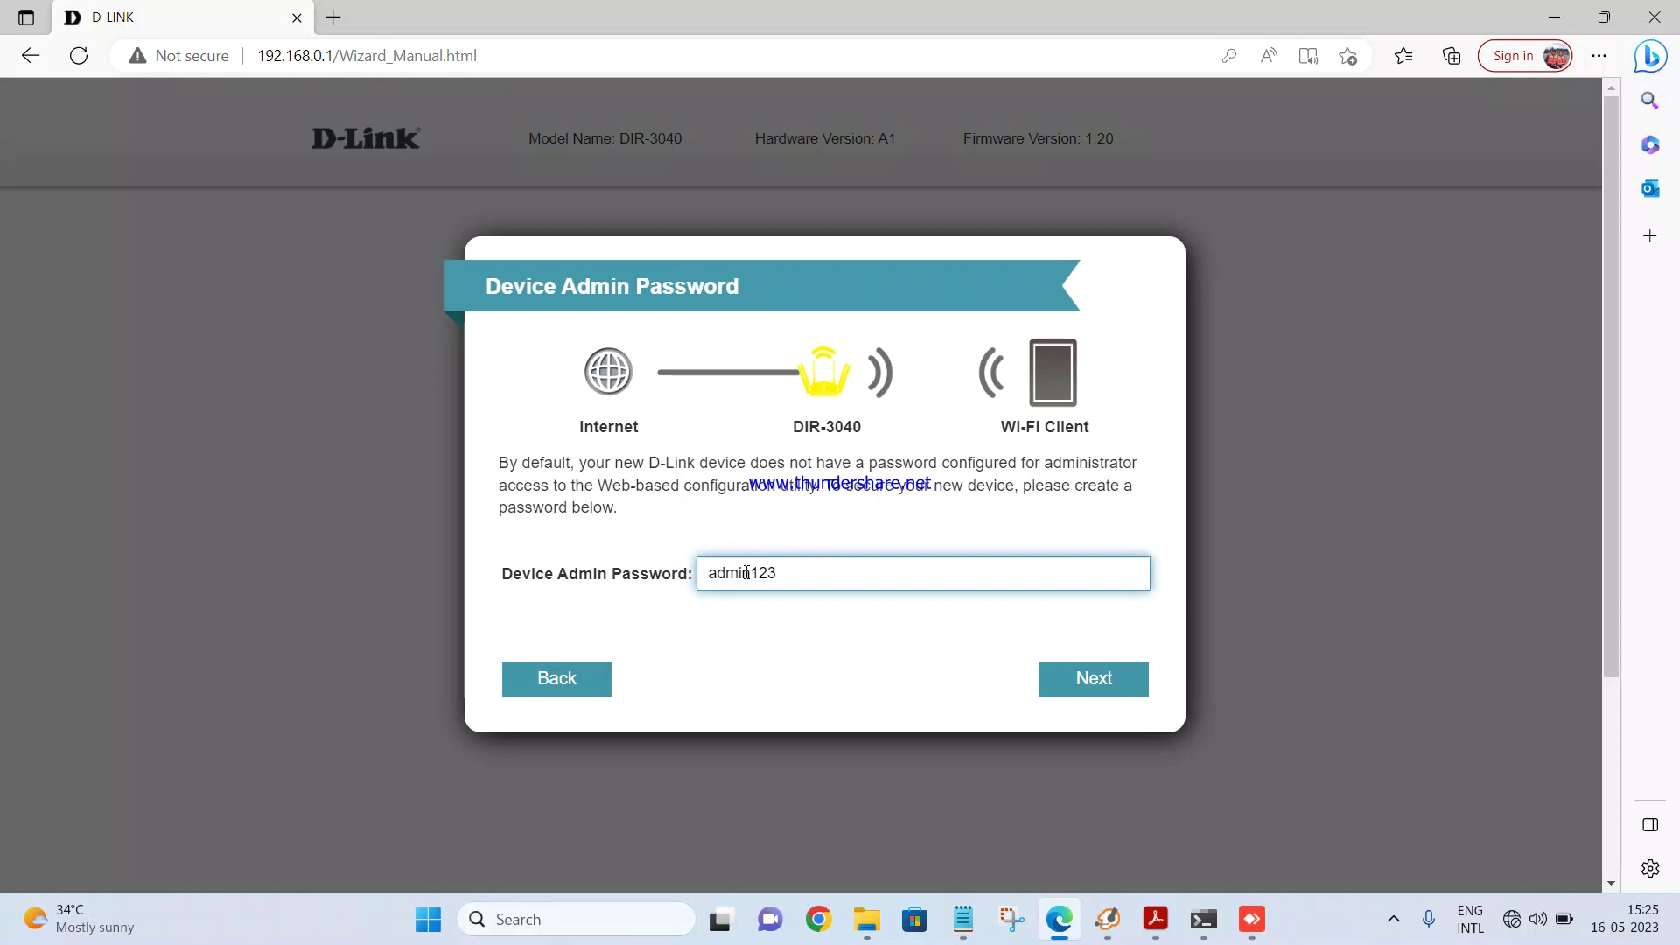
click(1086, 690)
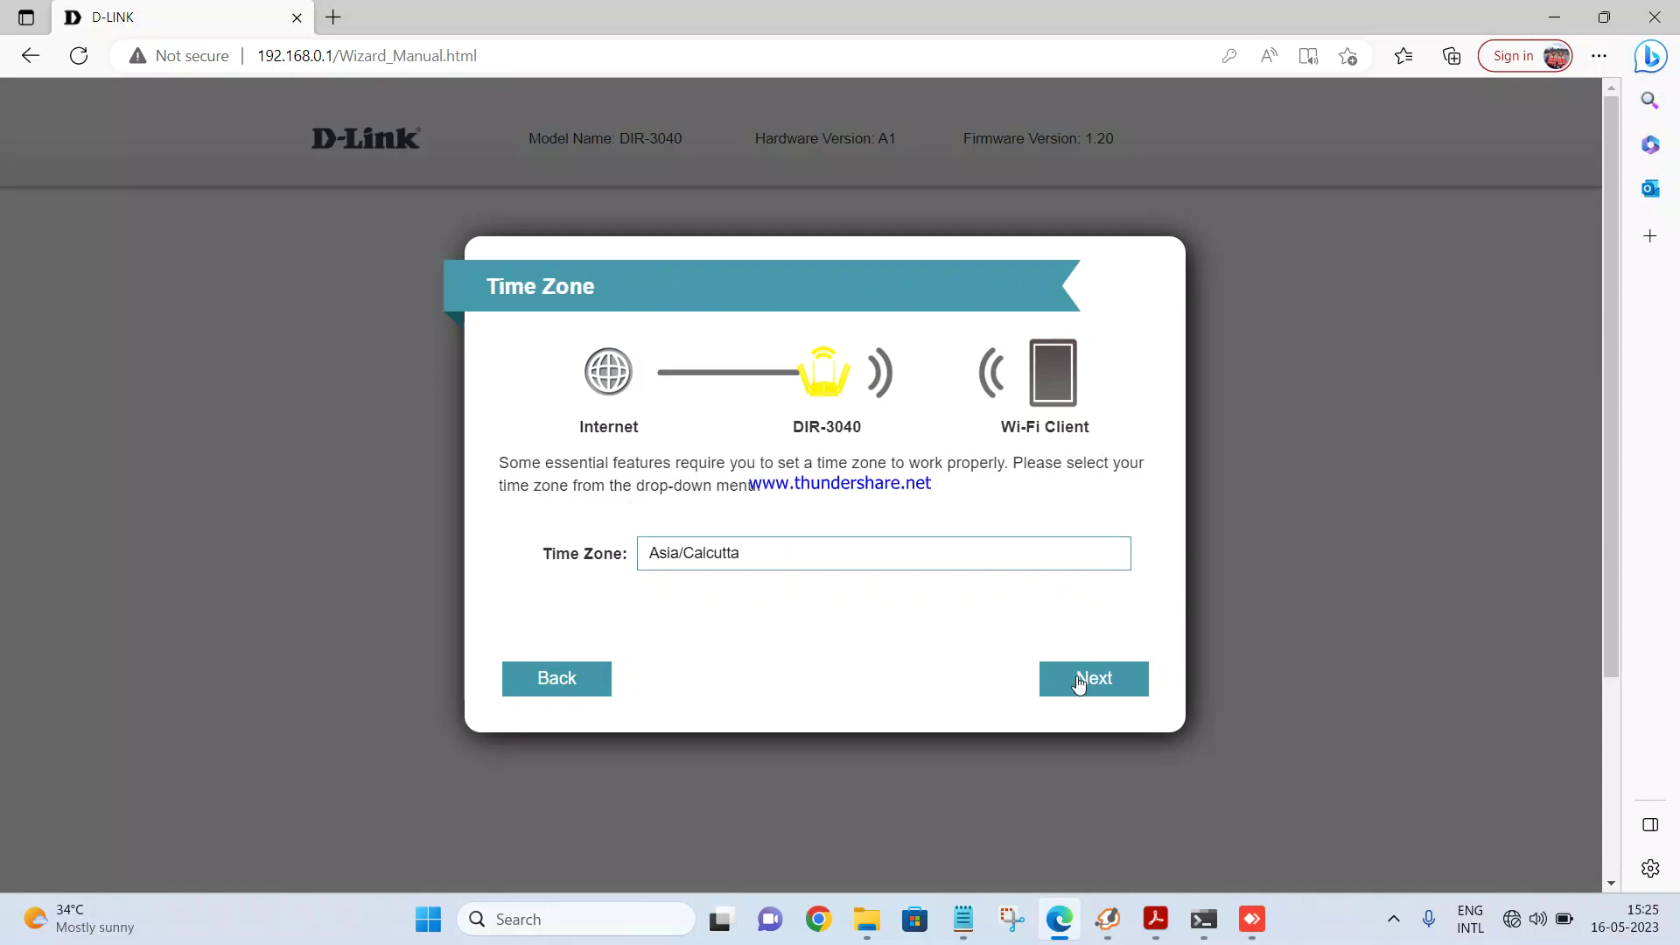
click(1080, 685)
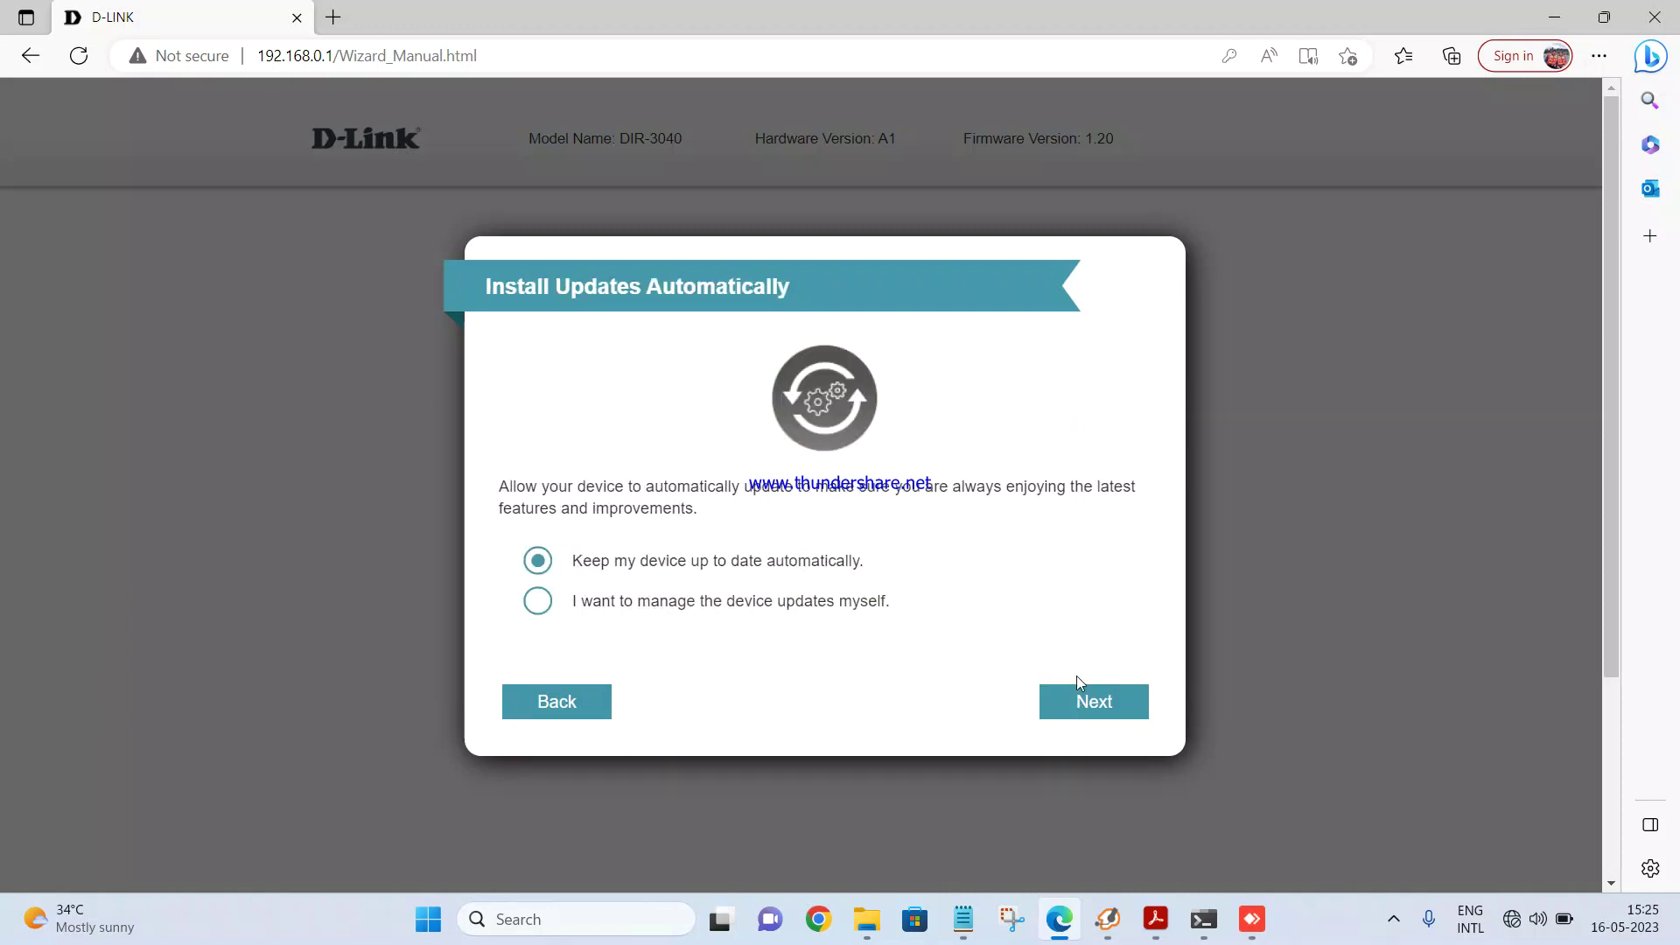
click(1074, 698)
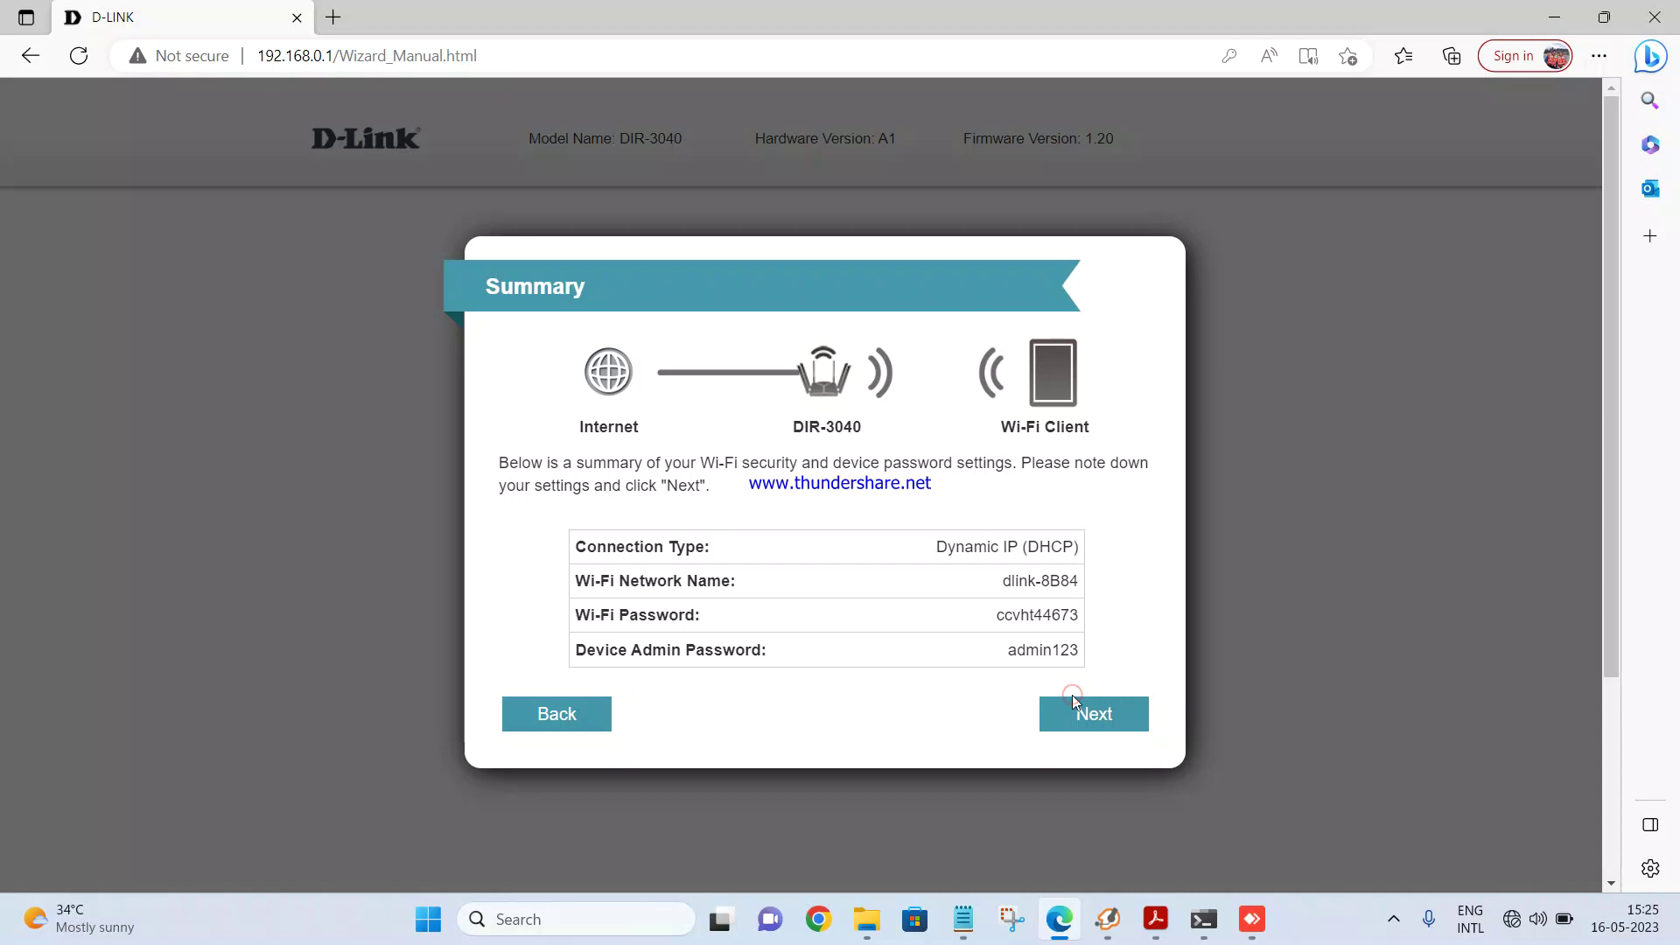
Step: Apply the Summary page settings and wait for the router's restart countdown
click(1096, 715)
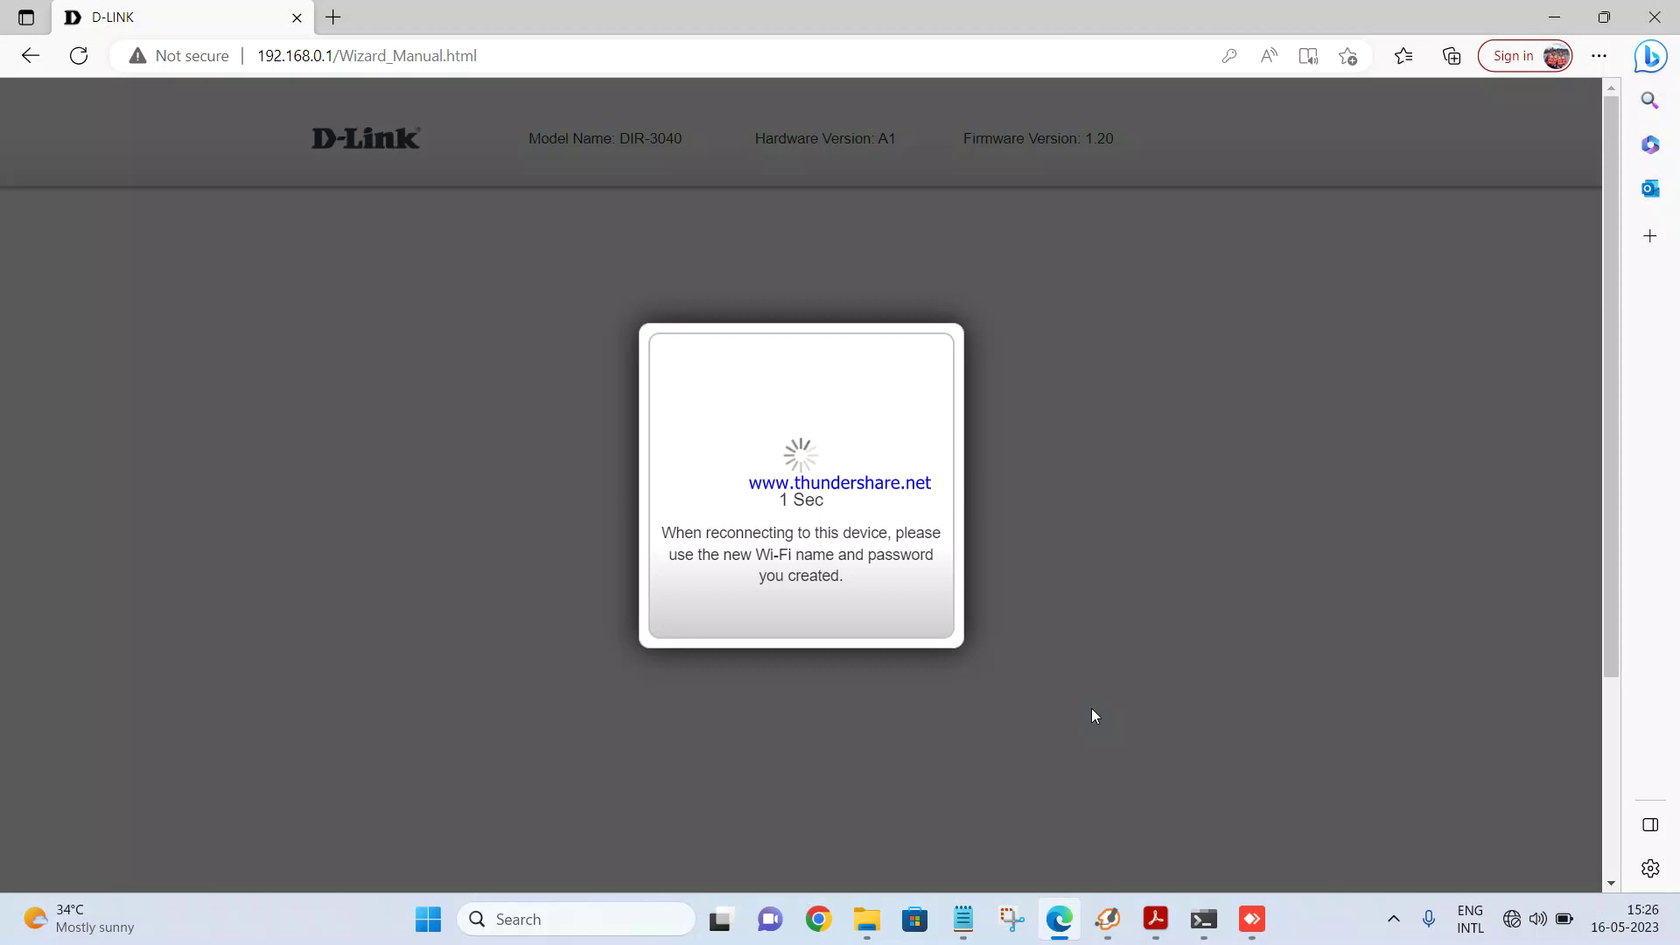
Step: Log in with the admin password, retrying after the invalid-password alert, and close the covering popups
click(800, 608)
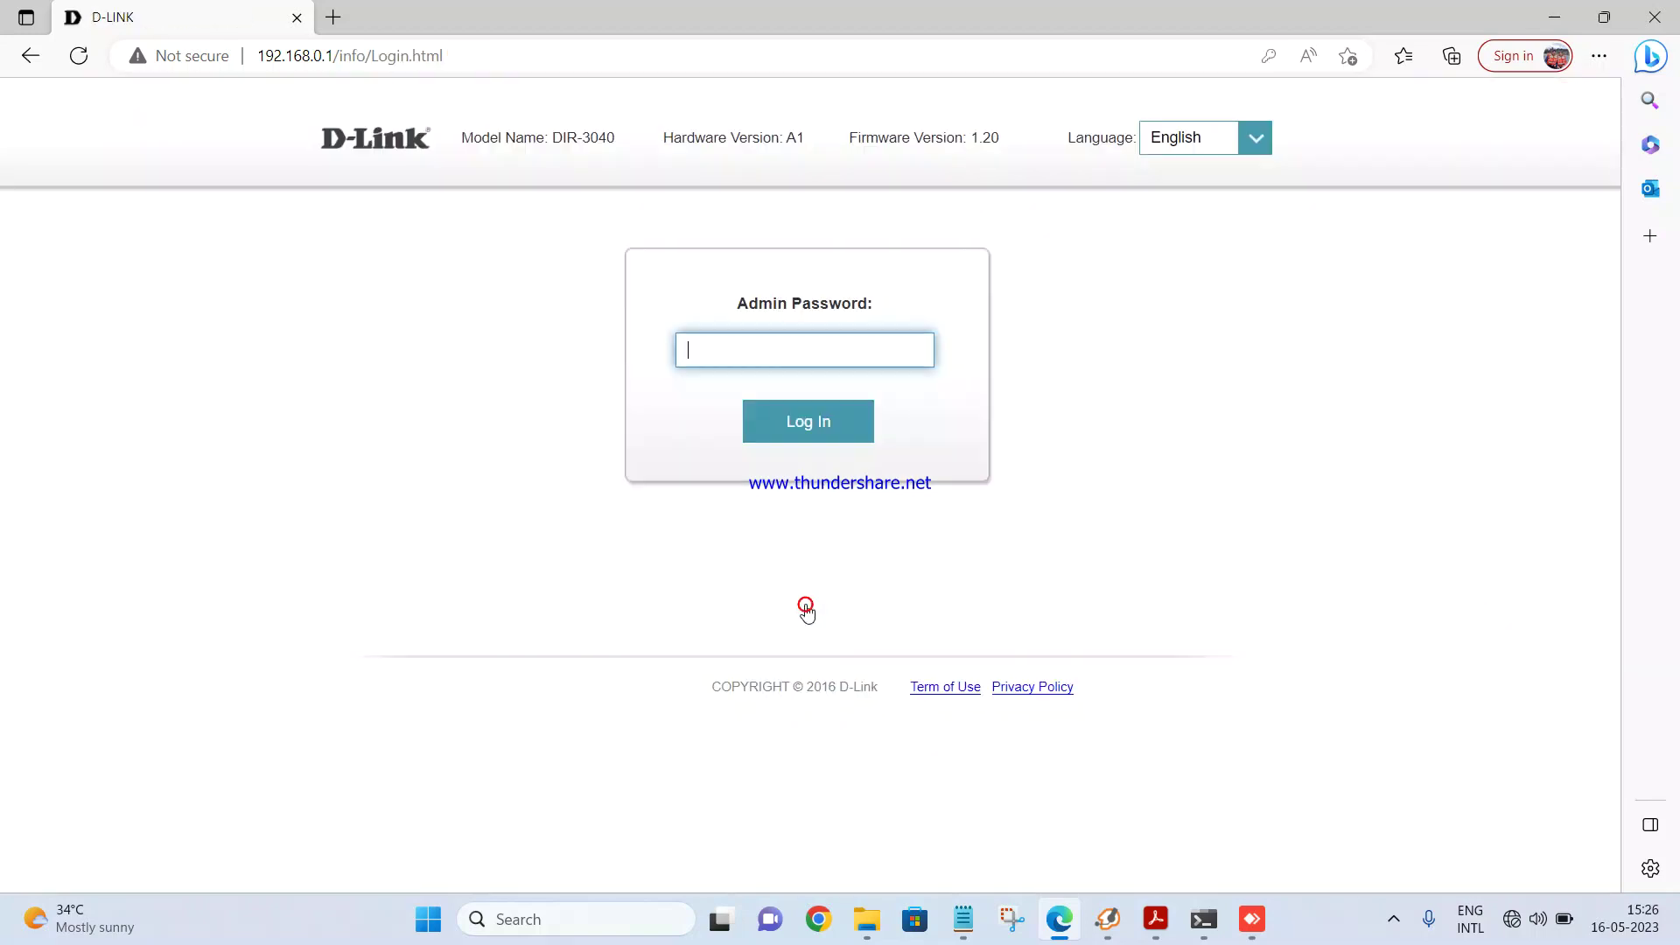
text(*********)
key(Return)
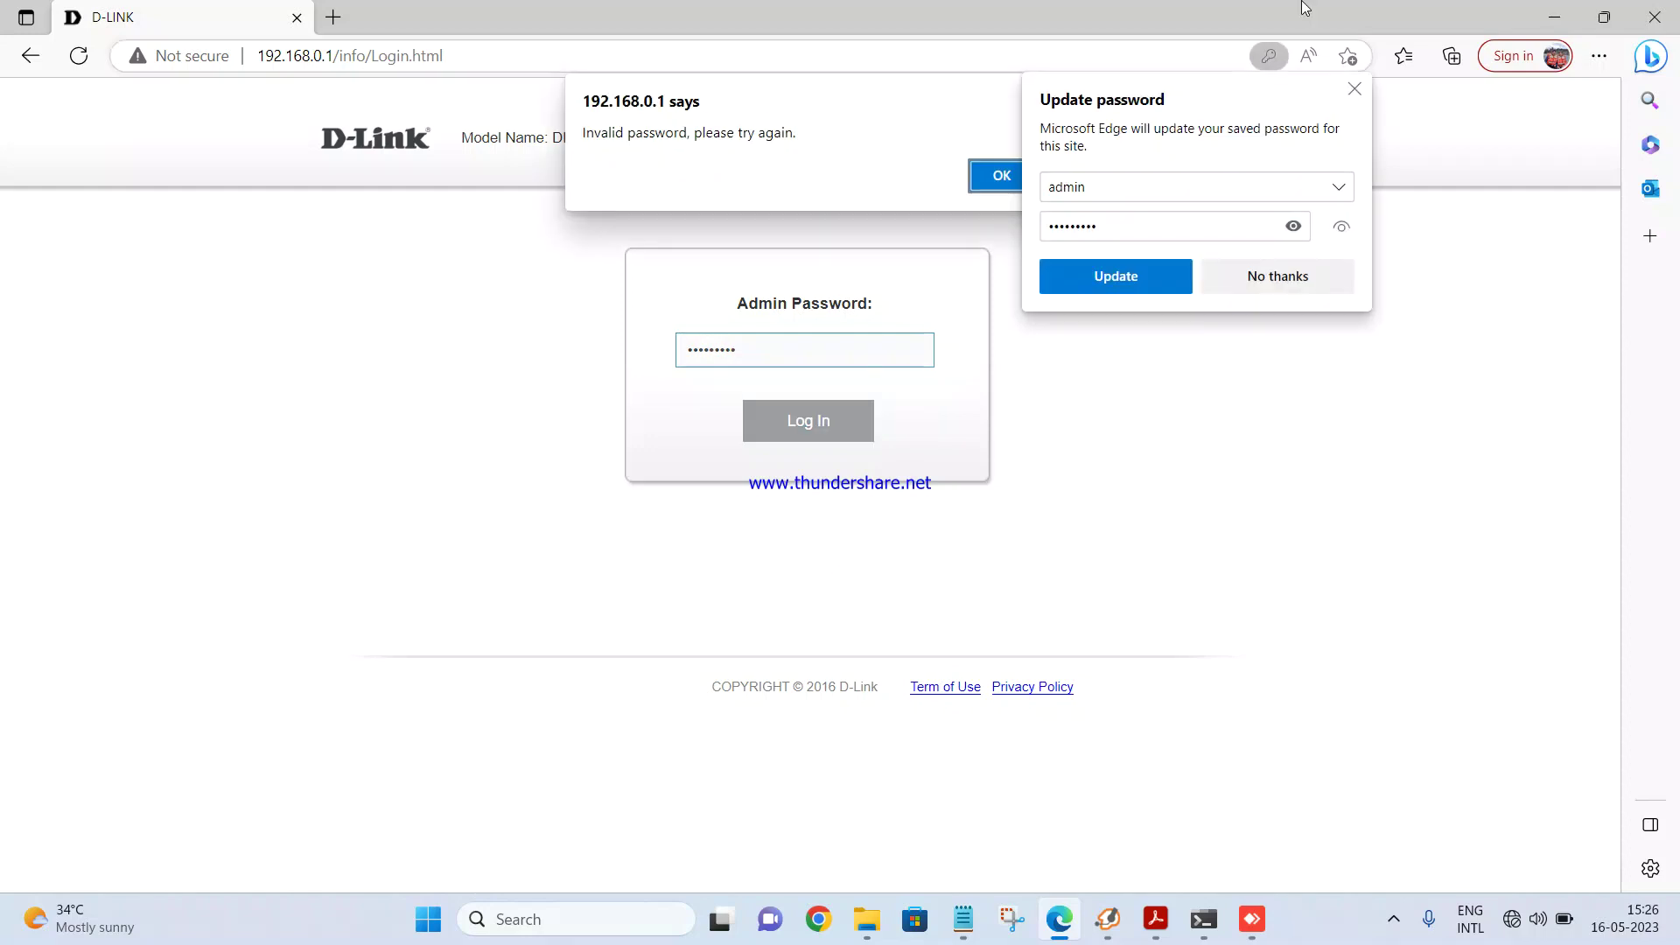
click(1278, 275)
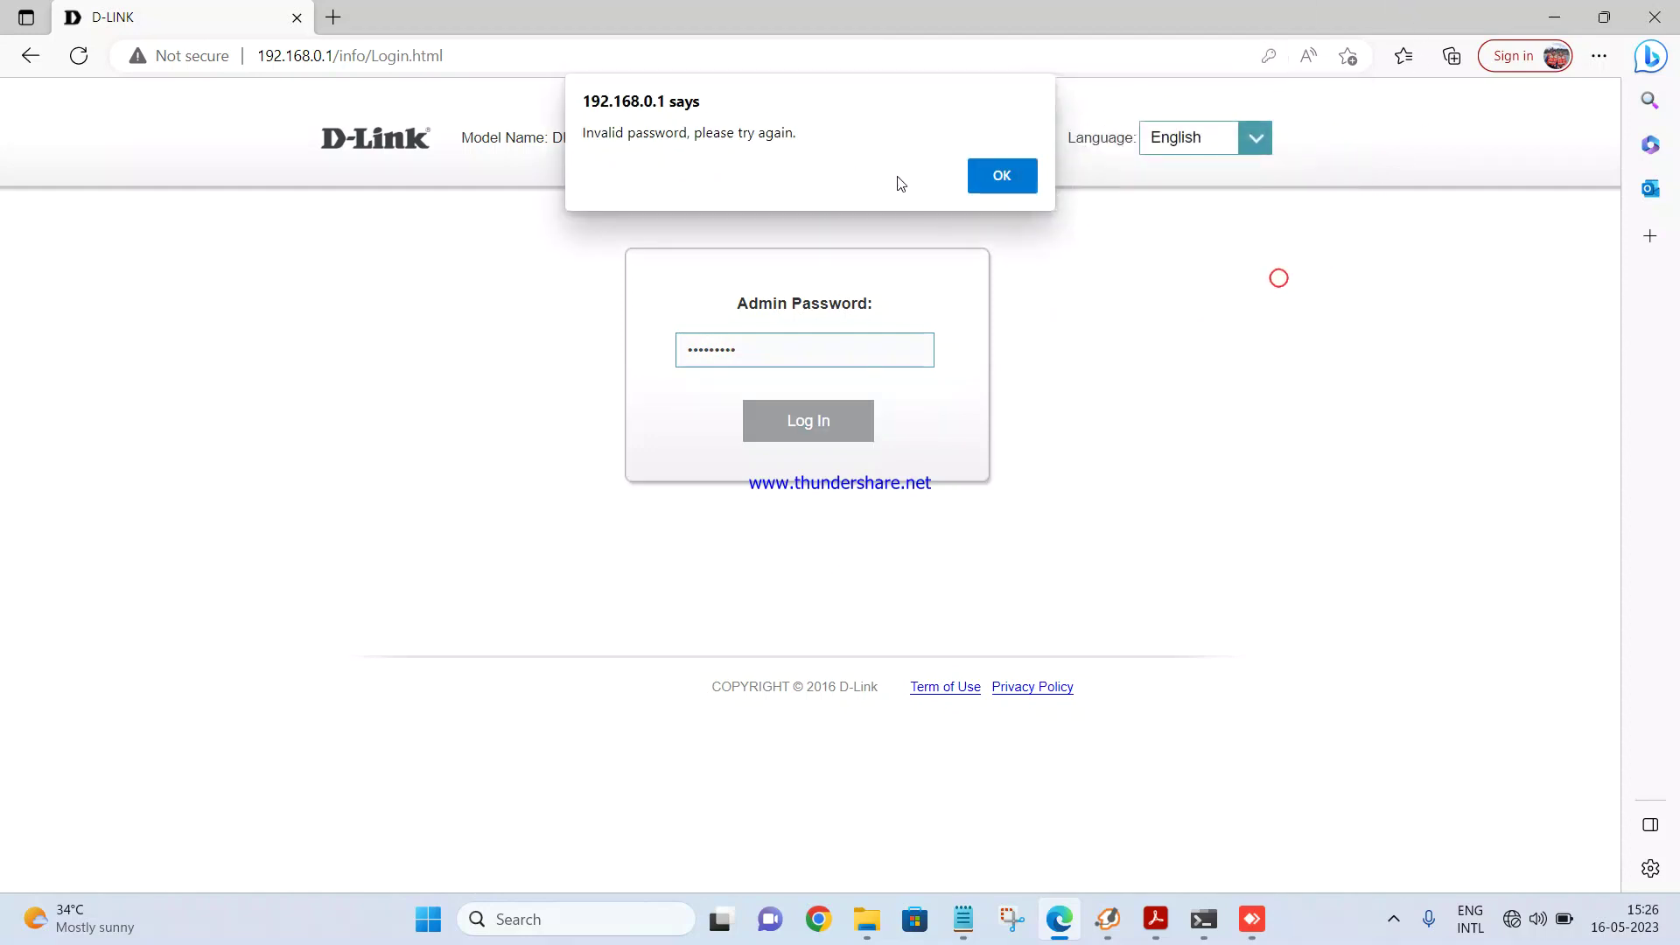
click(985, 178)
text(********)
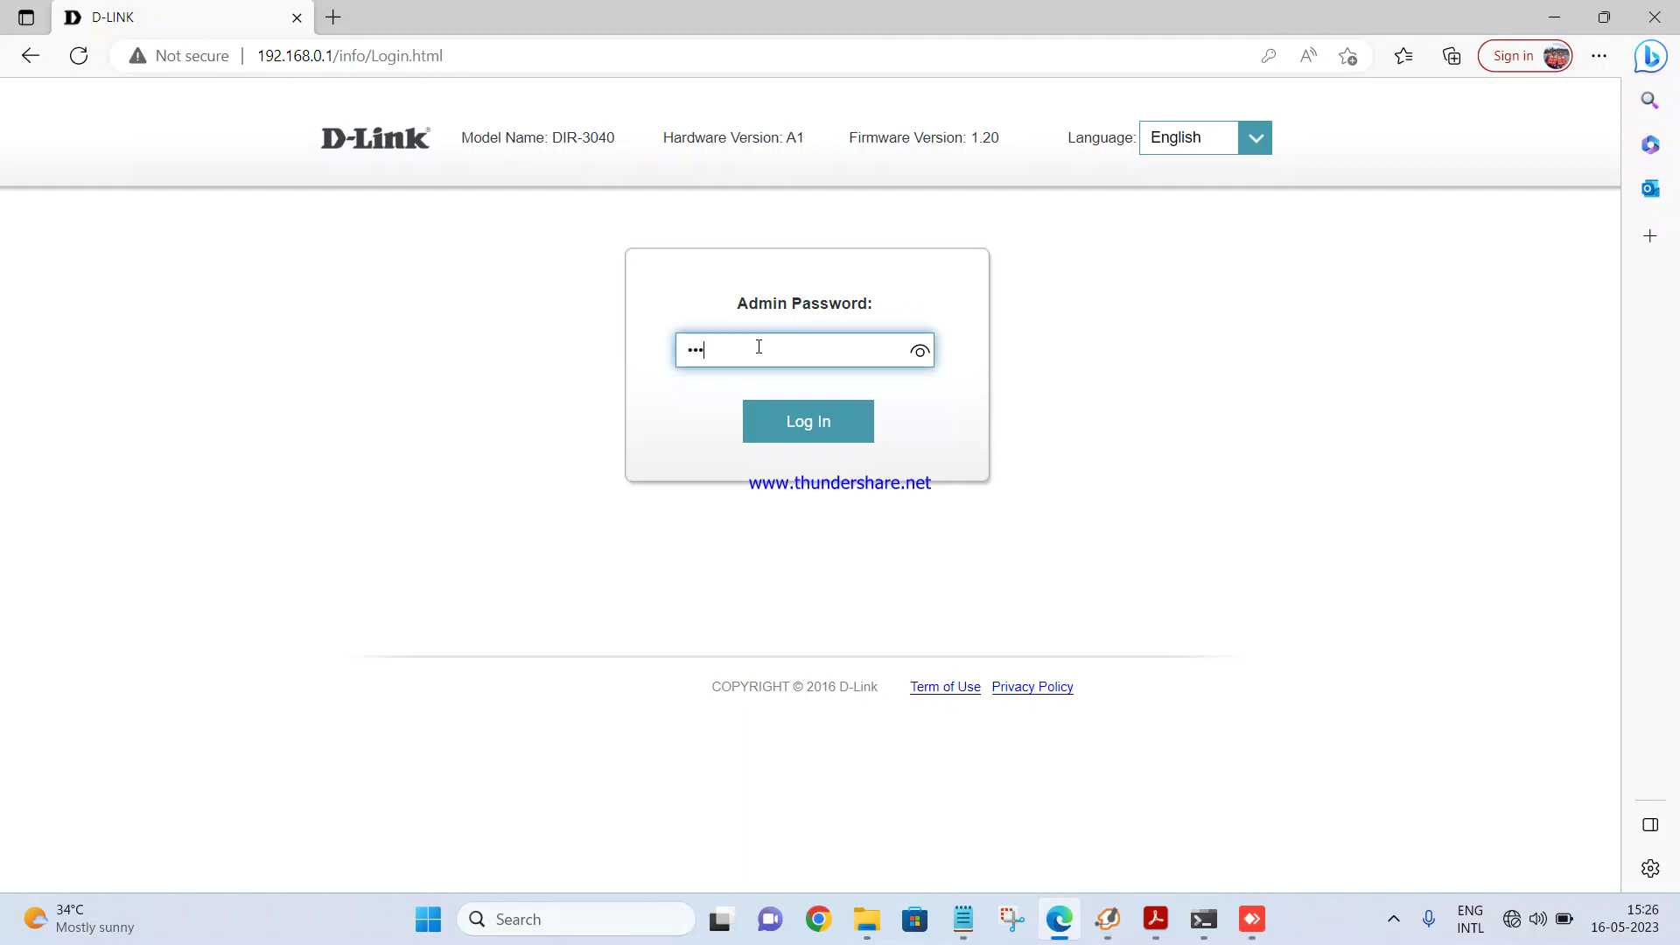
key(Return)
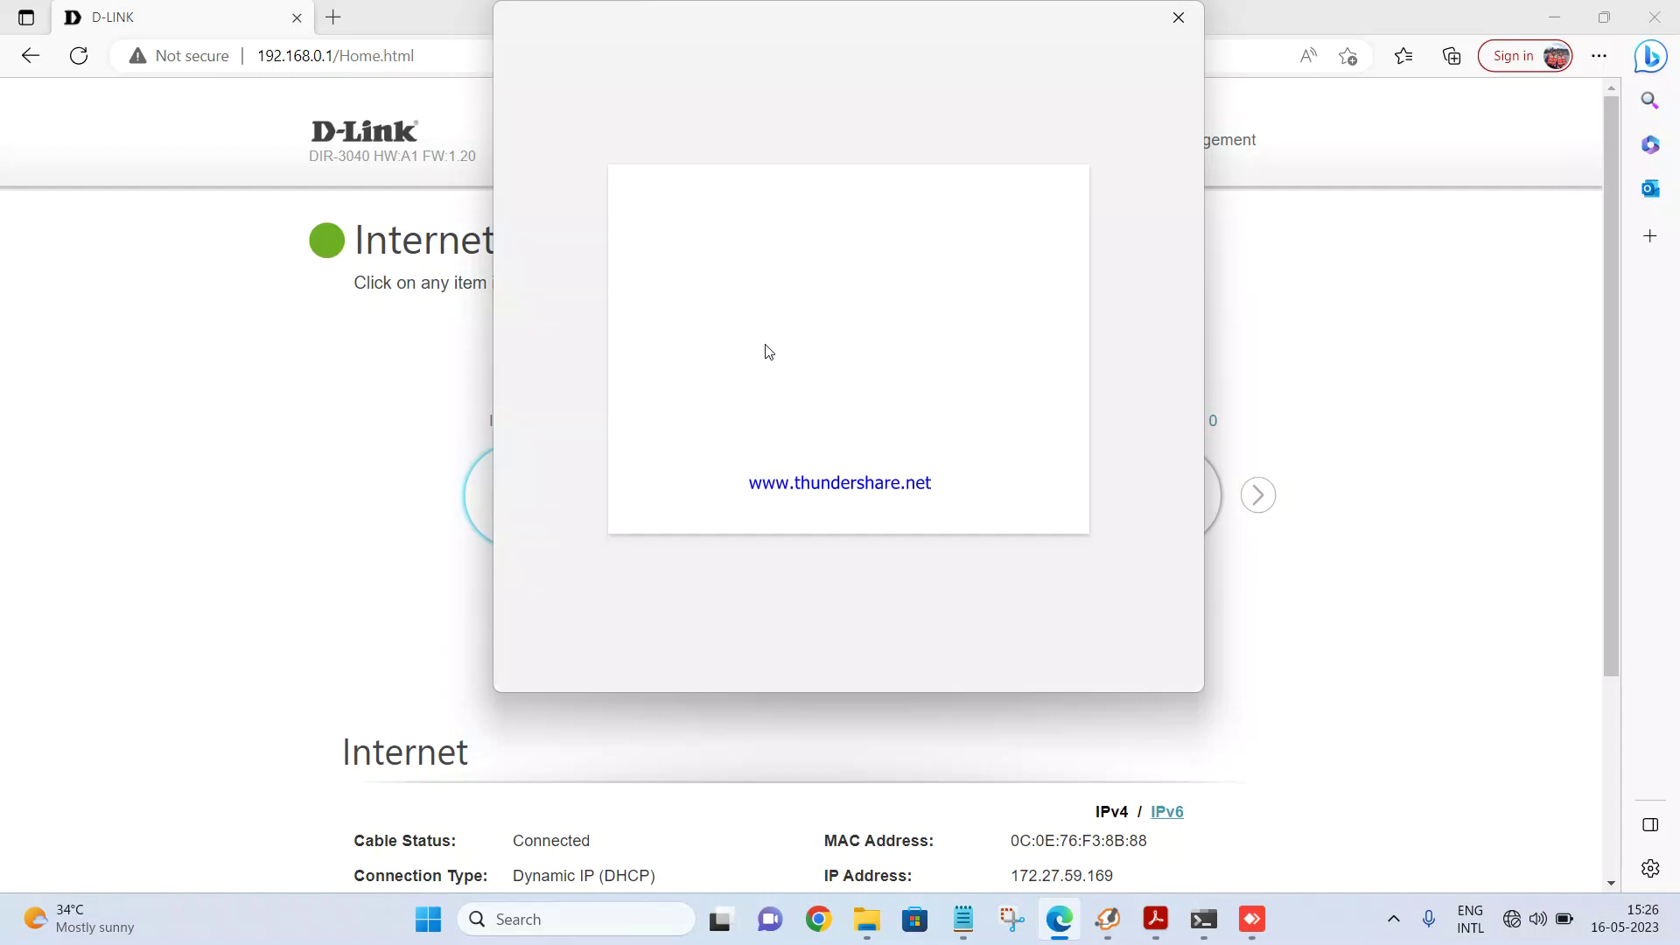
click(1172, 19)
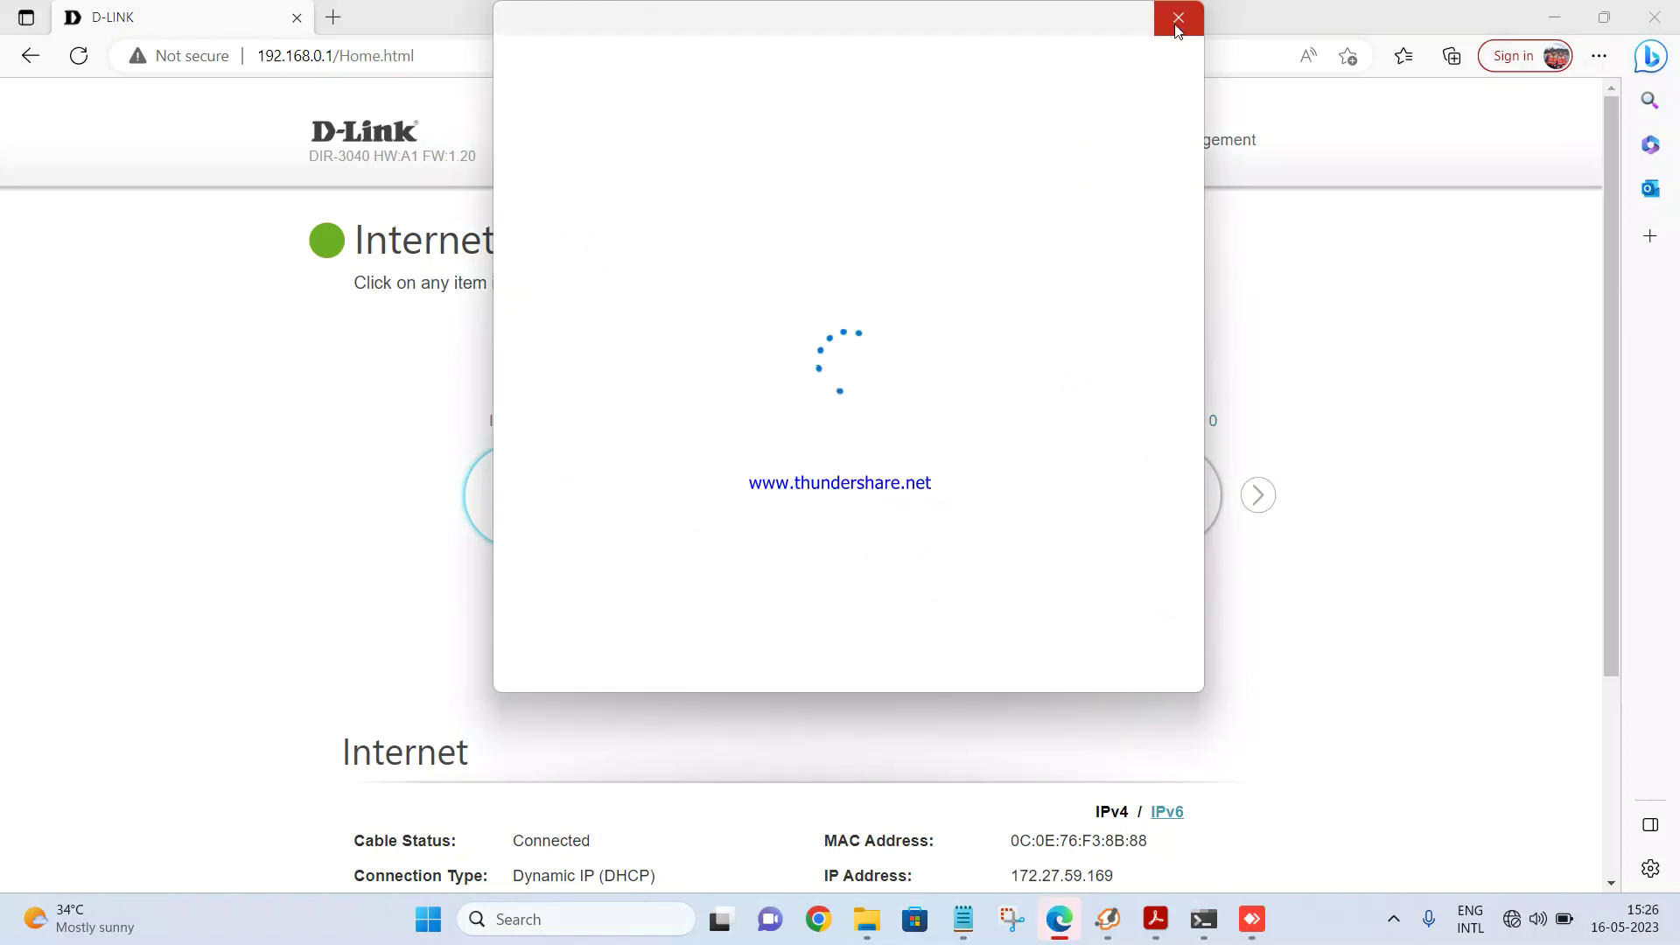
click(1179, 16)
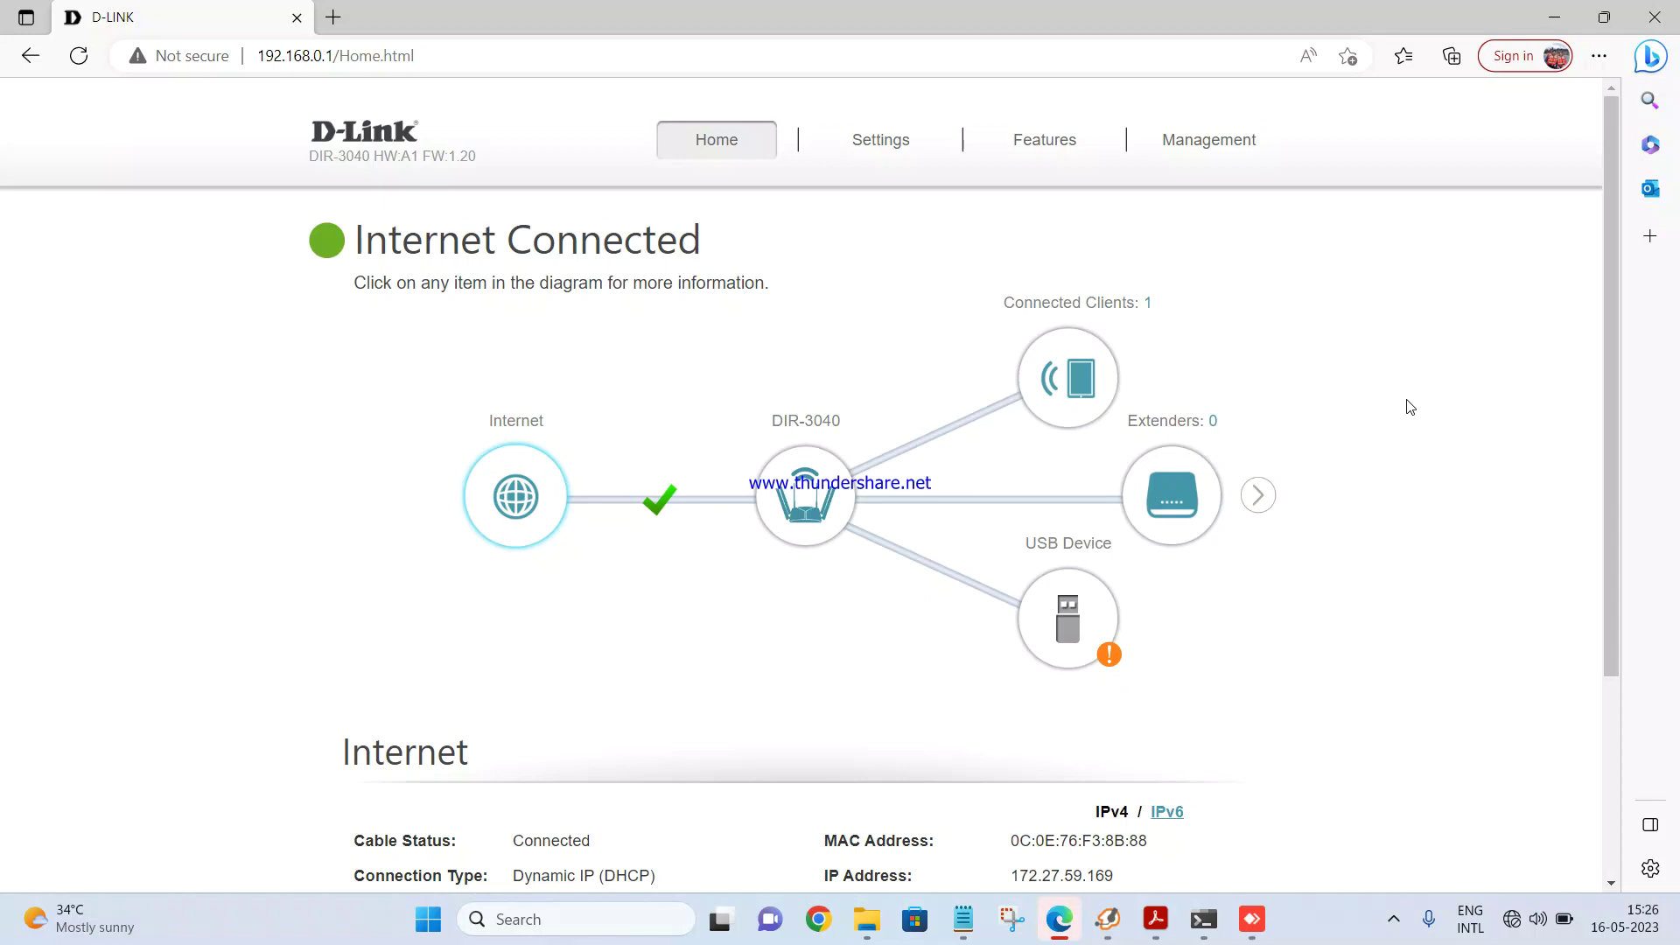
Step: Review the Home page and highlight its Internet Connected status message
scroll(1410, 407, down, 3)
scroll(1410, 407, up, 3)
scroll(564, 769, down, 1)
scroll(564, 769, down, 3)
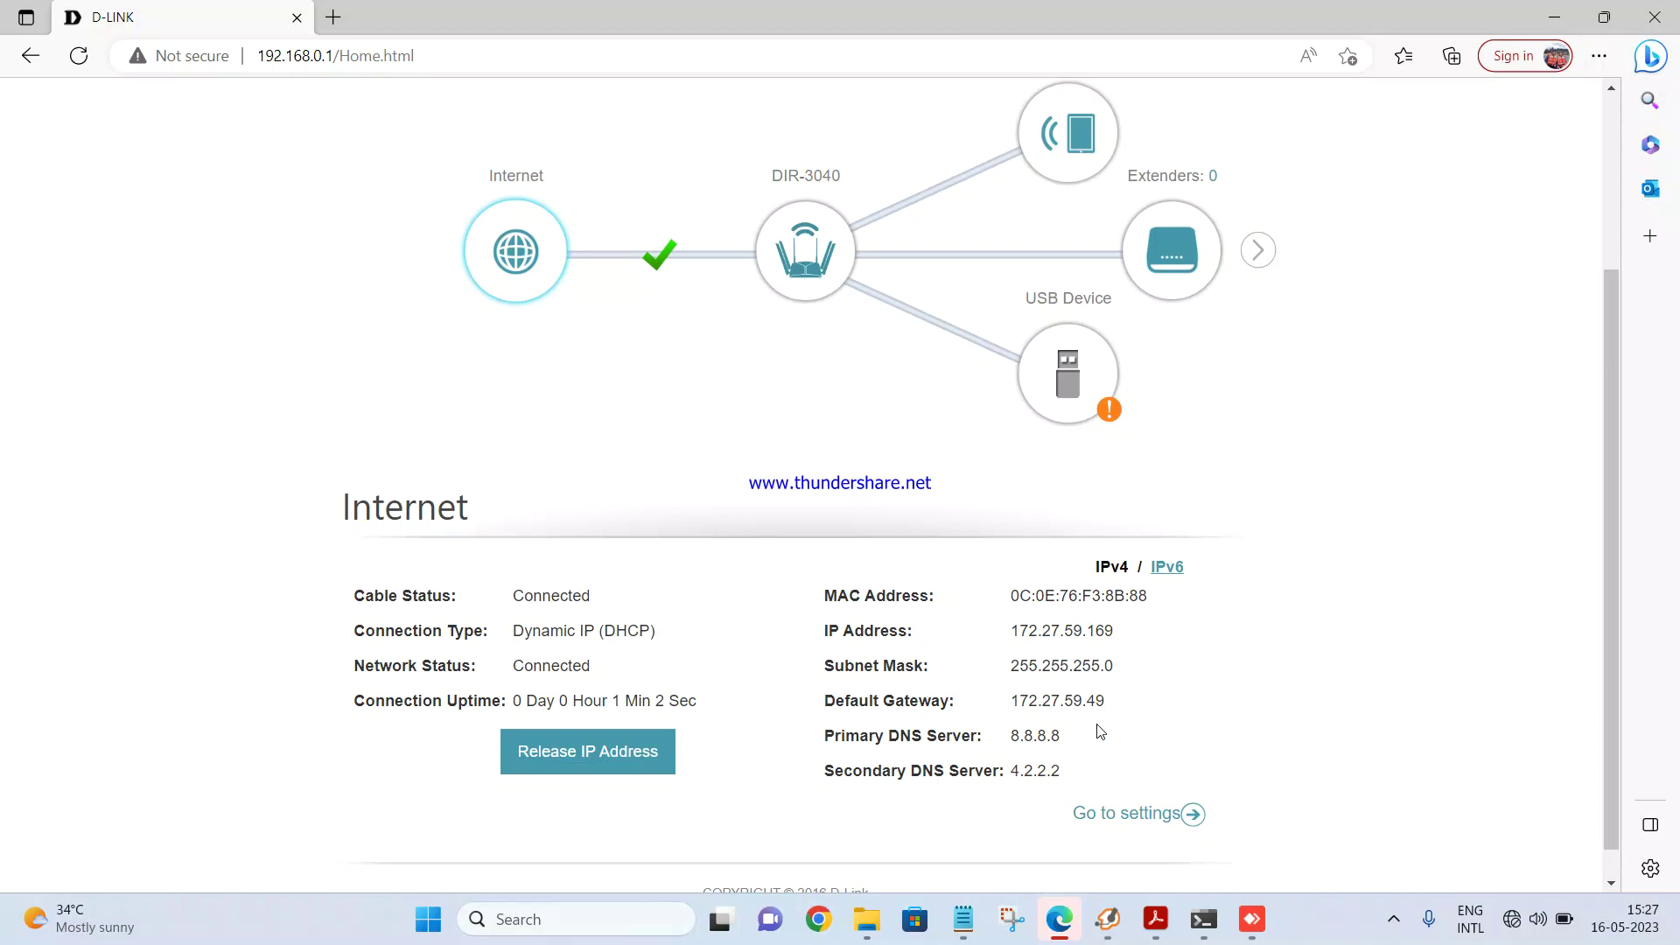
scroll(1100, 731, up, 3)
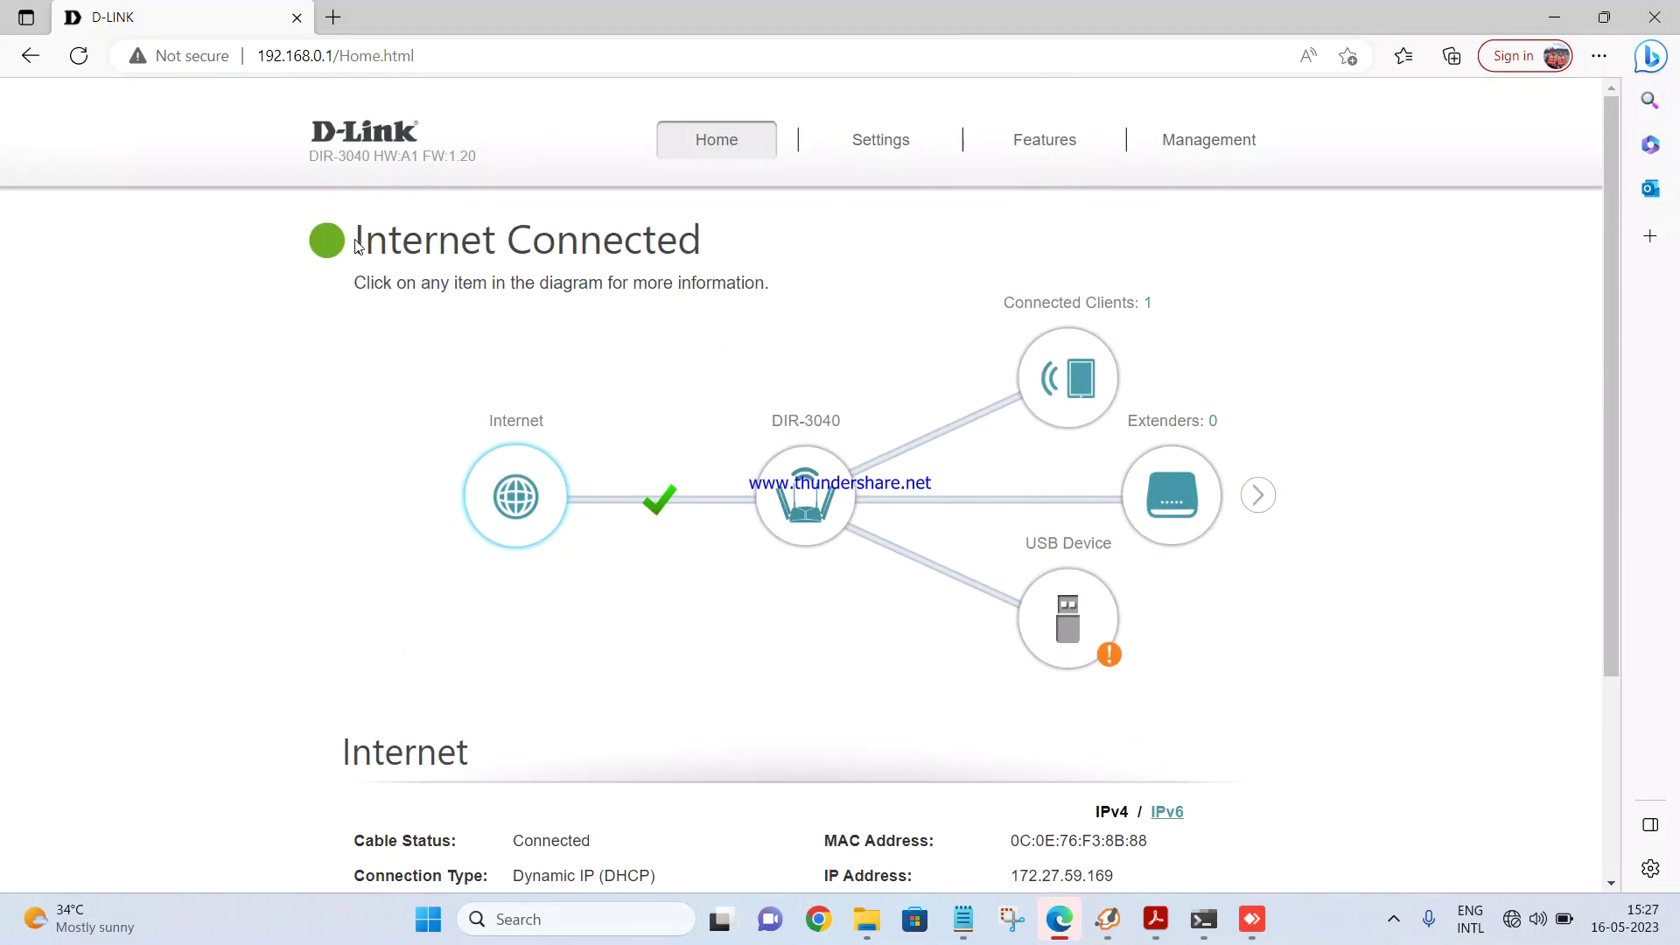
drag(356, 246, 664, 300)
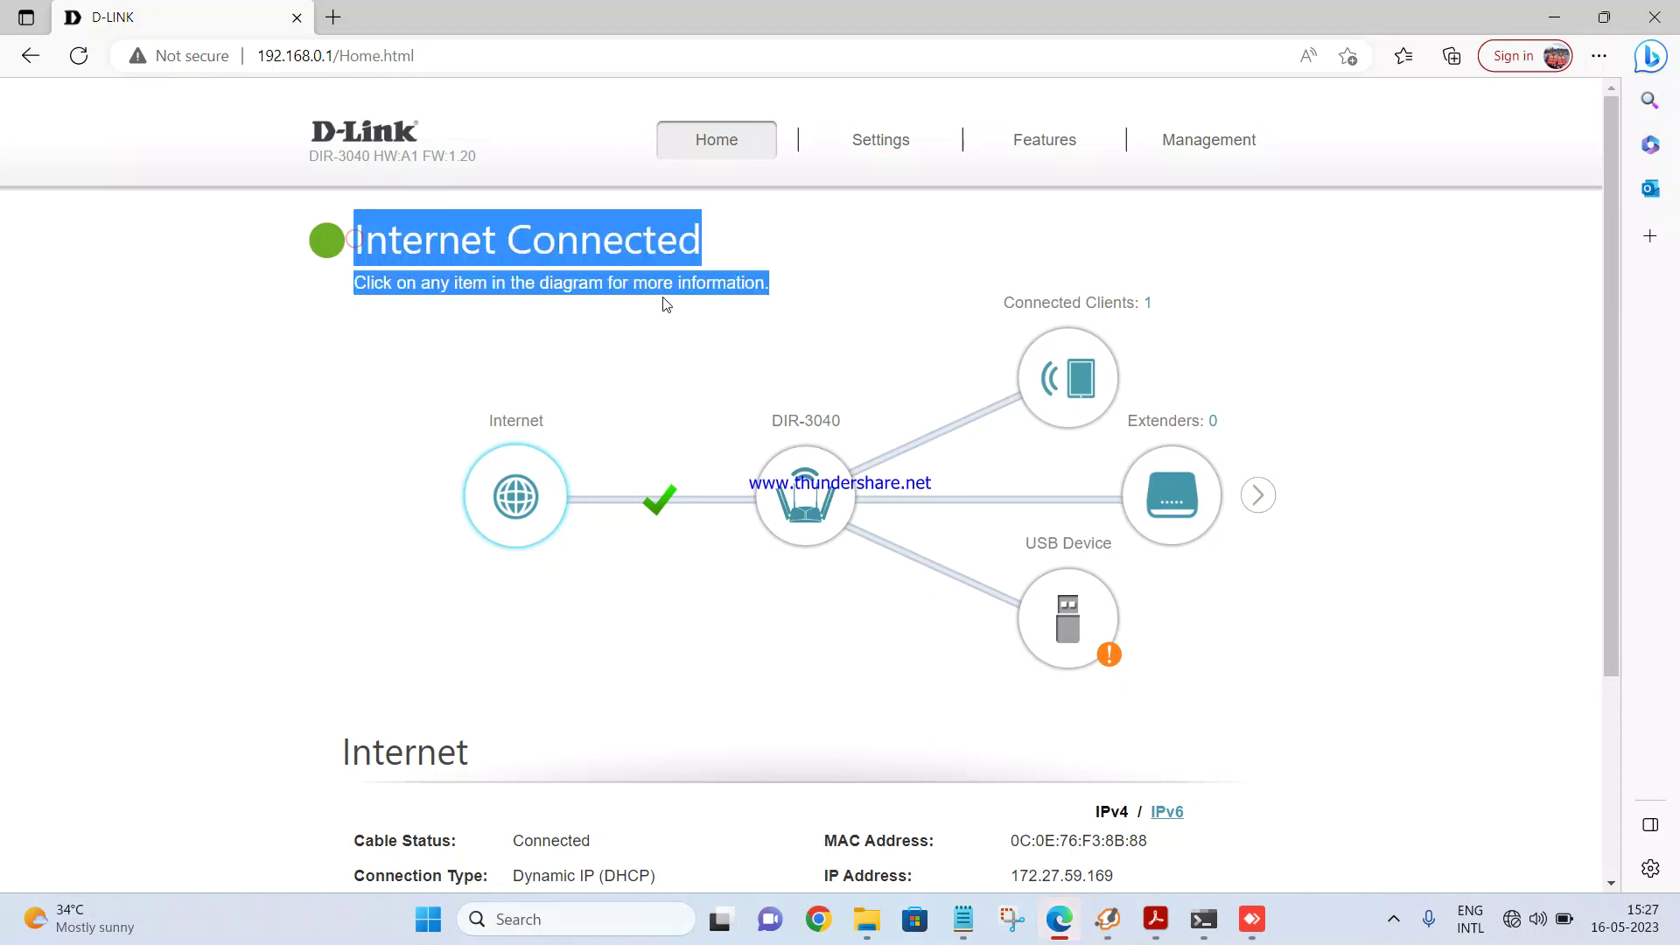
click(709, 324)
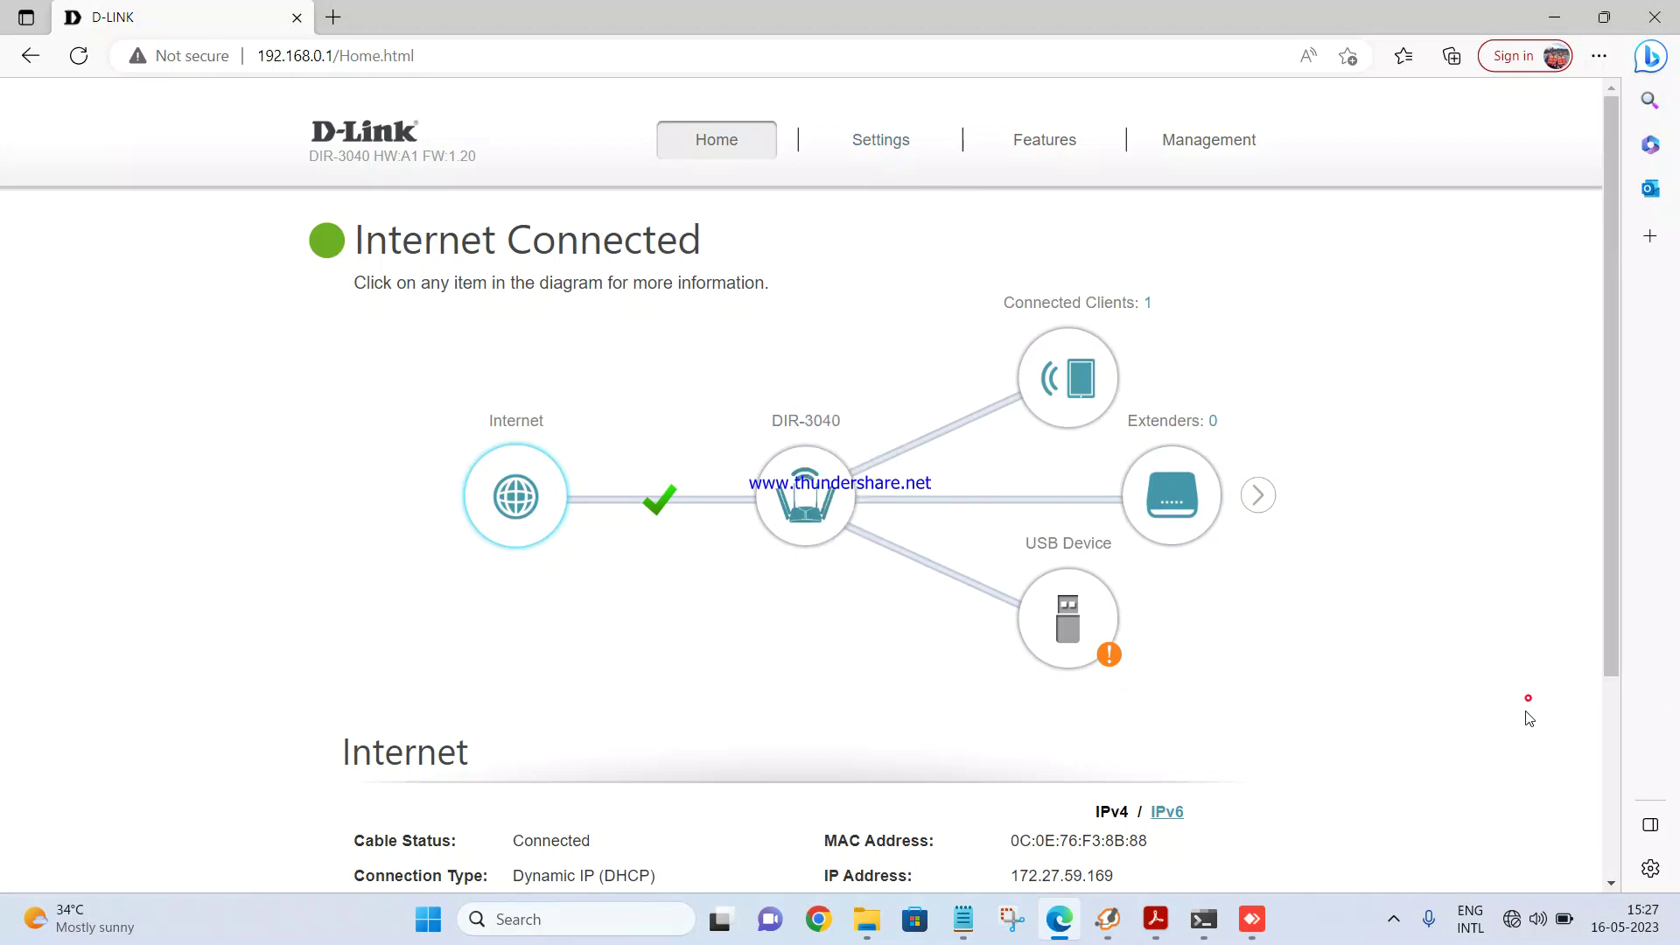
Step: Show the laptop's list of available Wi-Fi networks from quick settings
click(1537, 919)
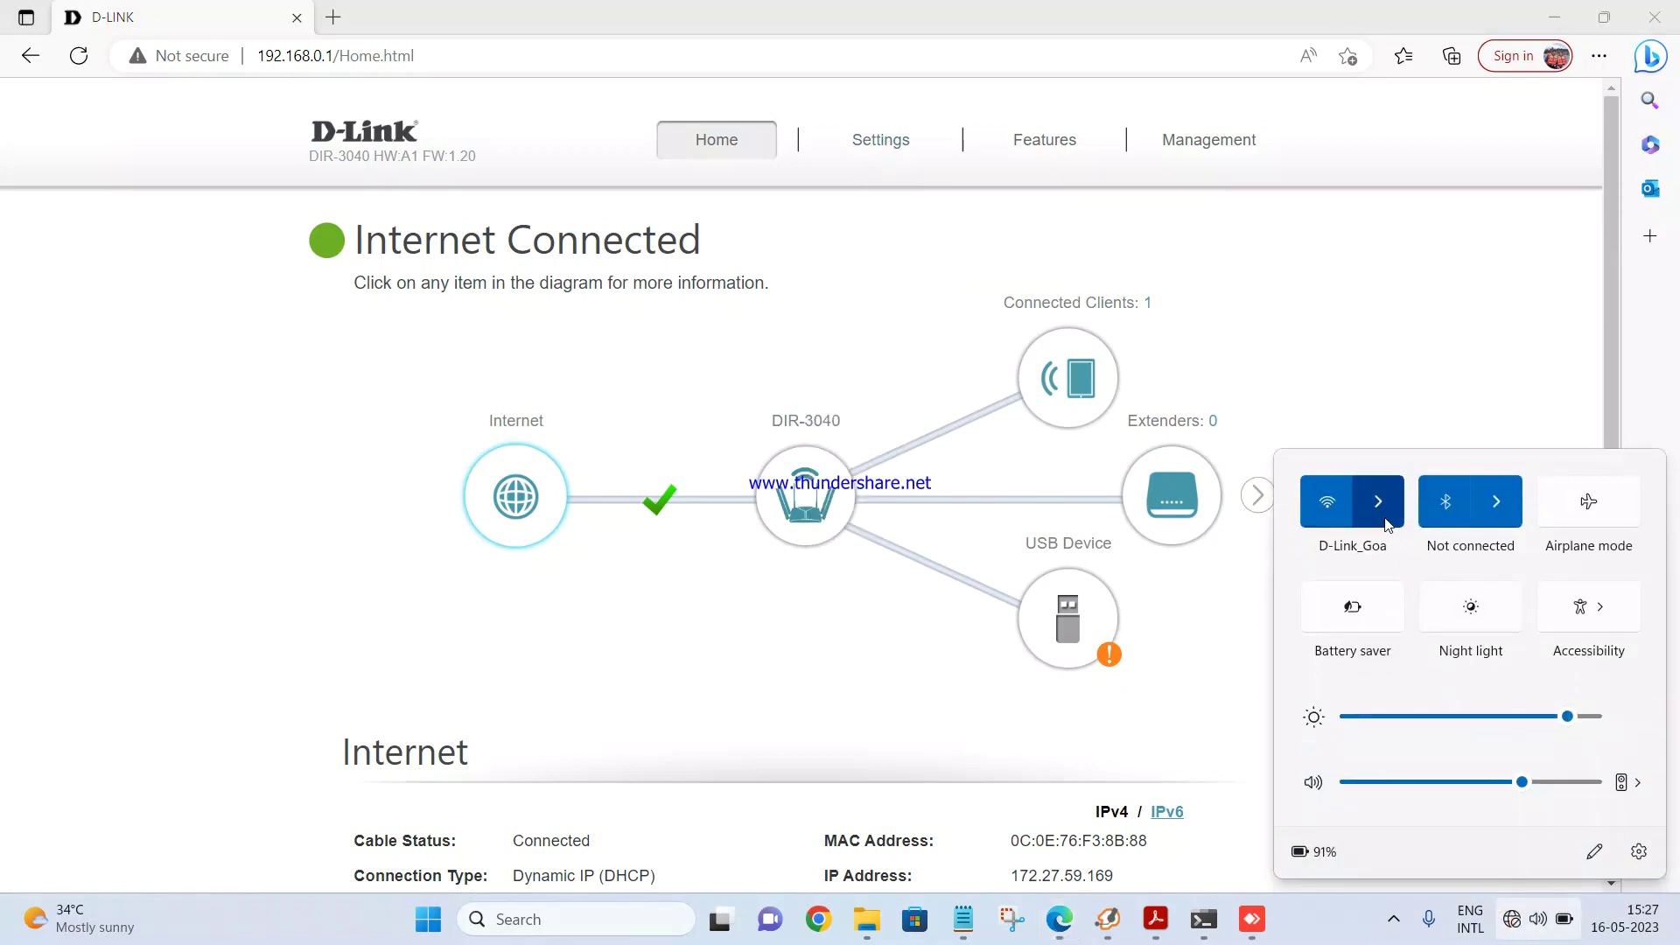
click(1378, 501)
scroll(1427, 696, down, 3)
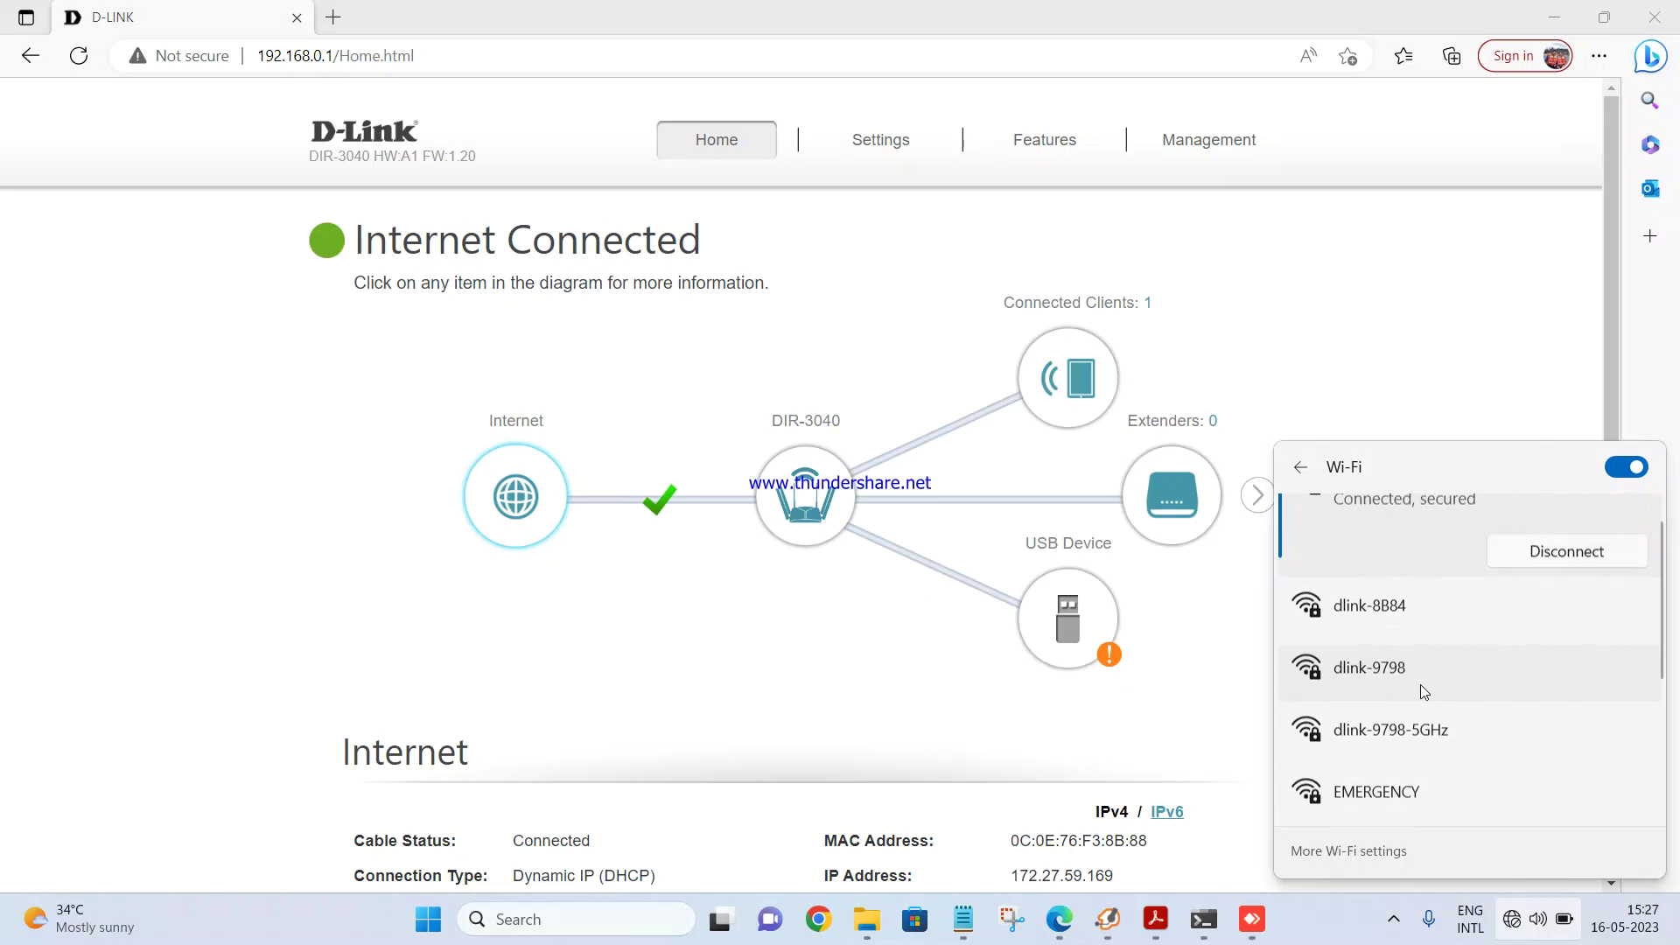
scroll(1419, 658, up, 2)
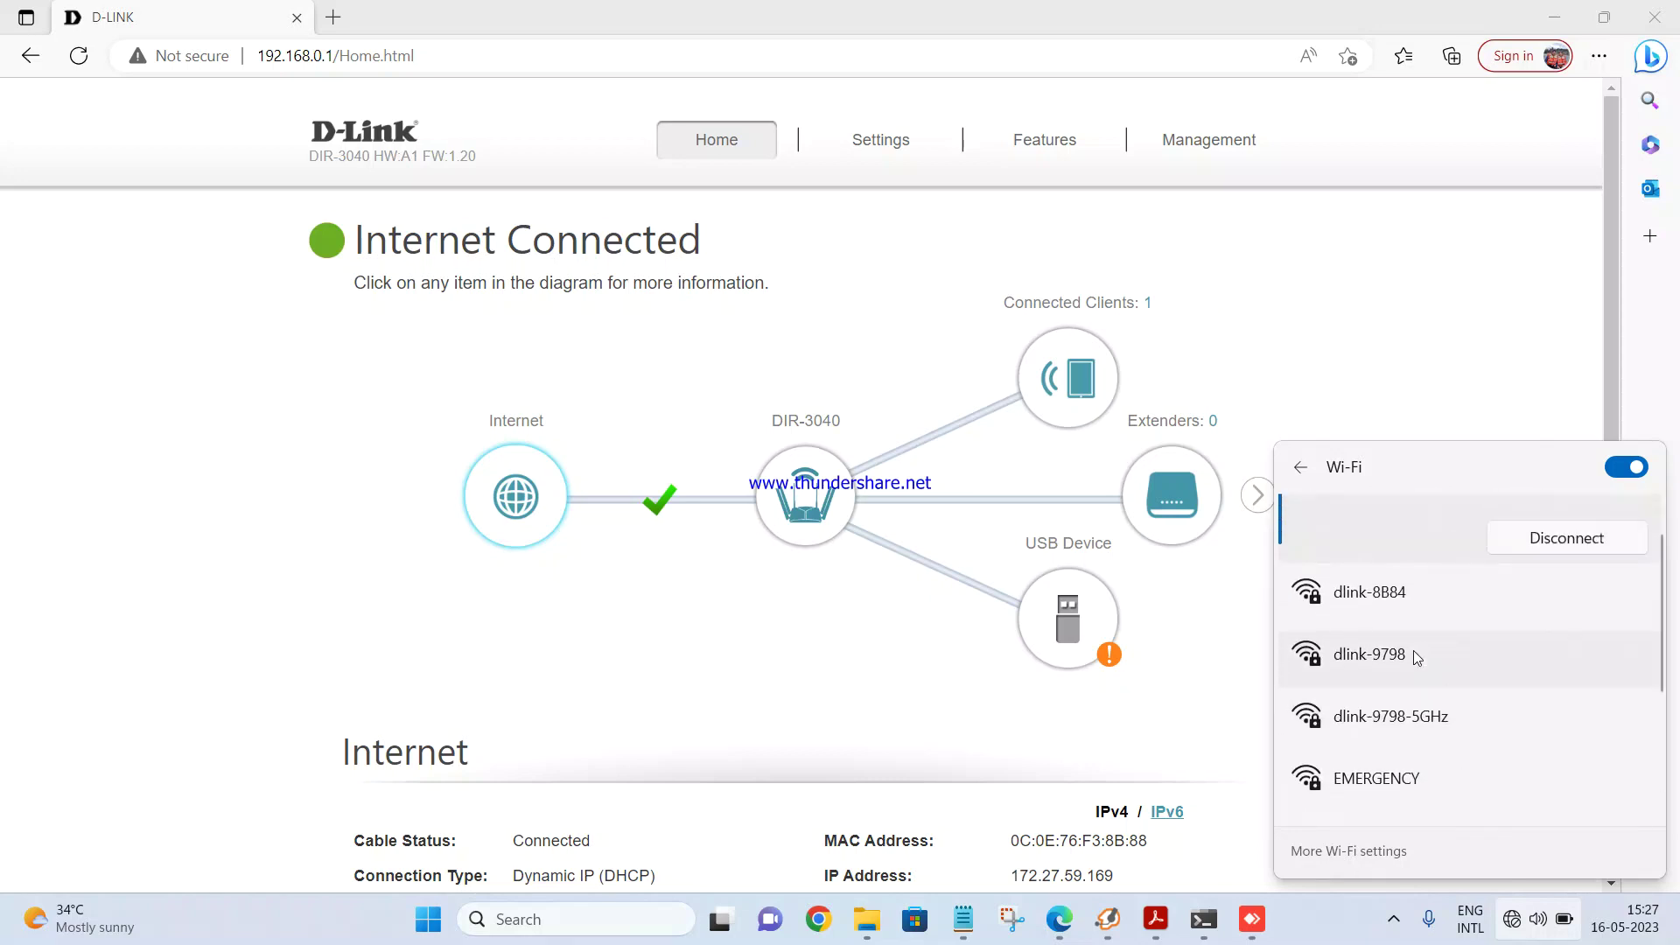
Step: Close the Wi-Fi list and go to the router's Settings > Wireless page
click(980, 623)
mouse_move(904, 150)
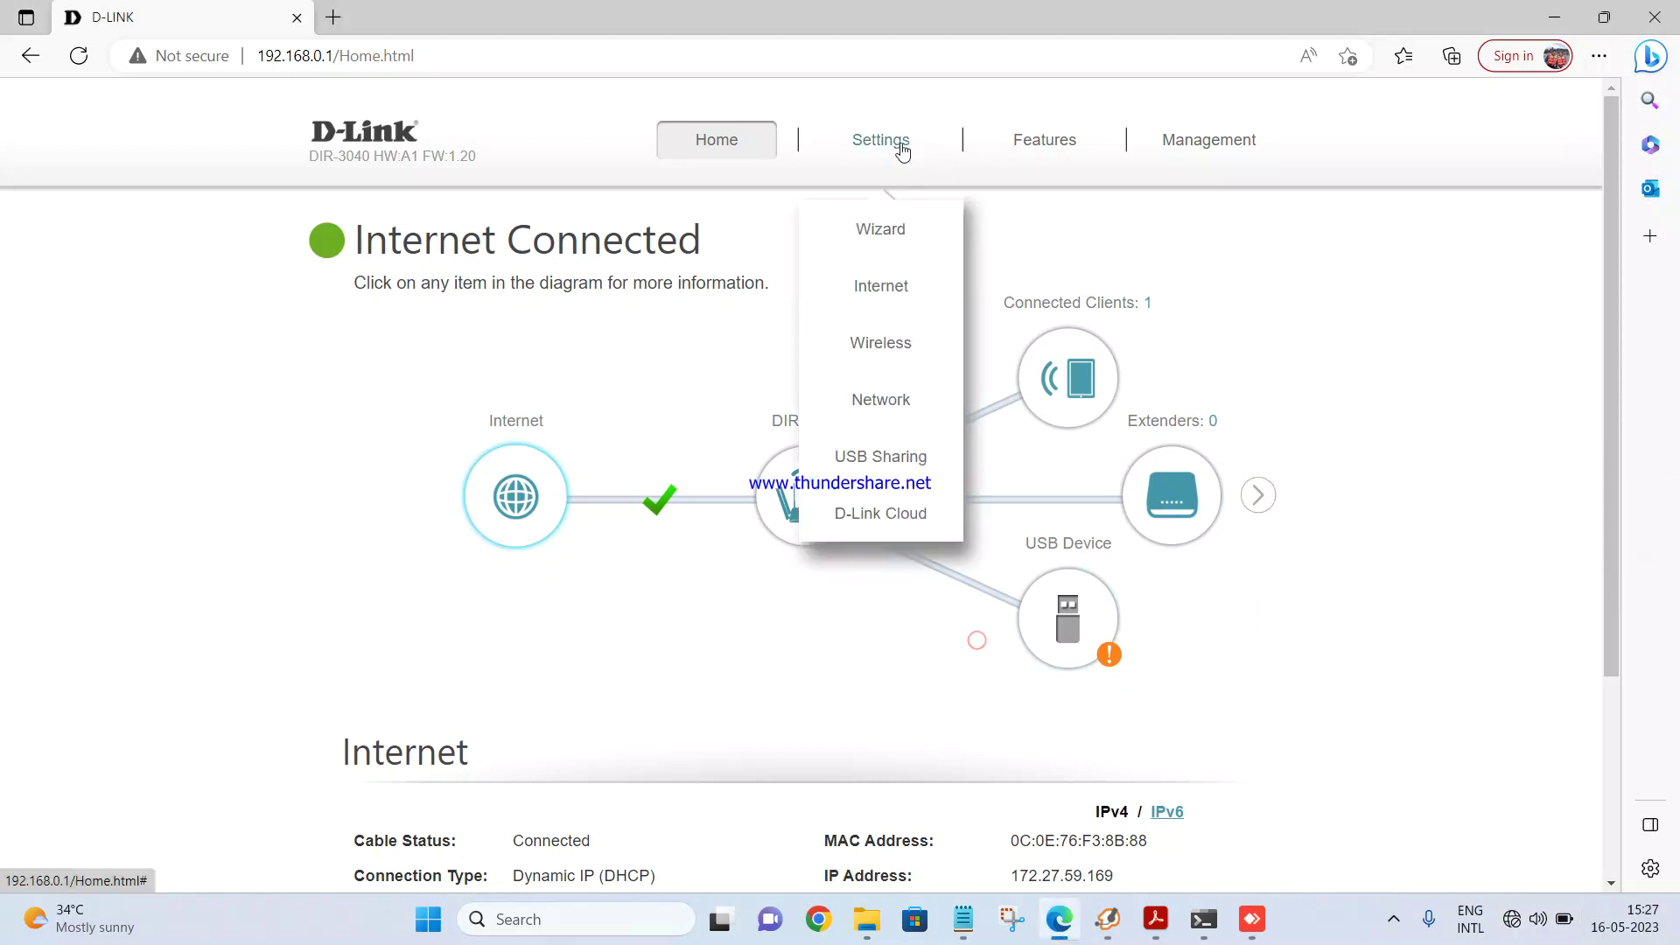
click(884, 346)
scroll(1216, 464, down, 3)
scroll(1217, 465, up, 2)
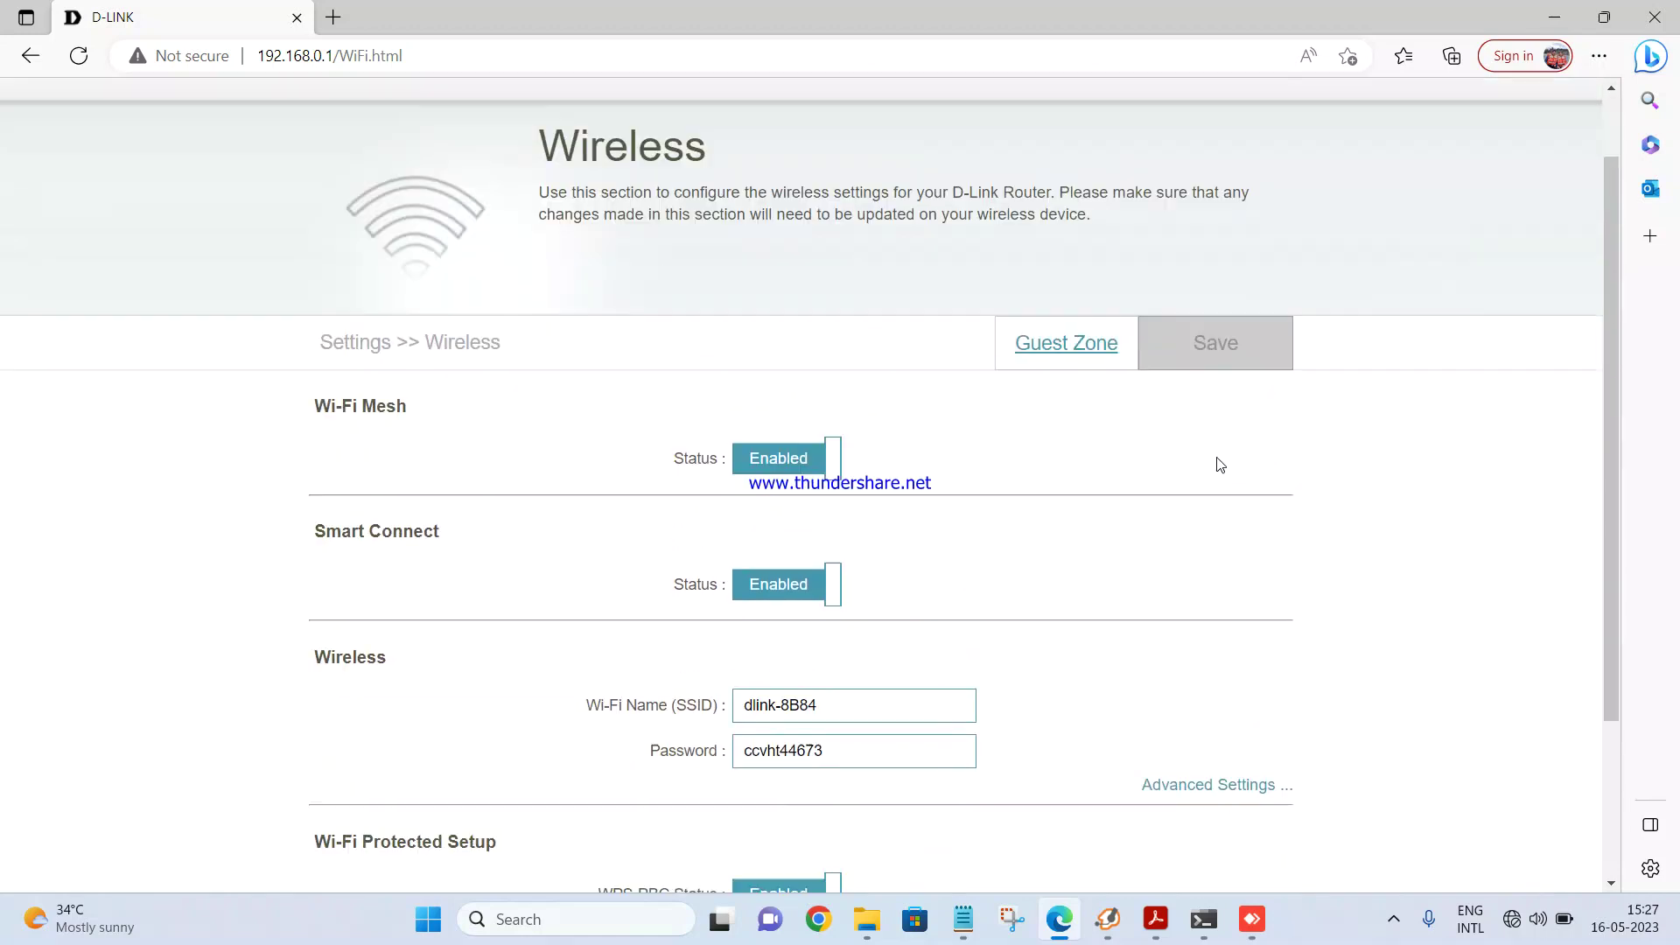
scroll(1146, 455, down, 3)
Step: Change the Wi-Fi Name (SSID) from dlink-8B84 to DlinkDIR-3040
double_click(830, 487)
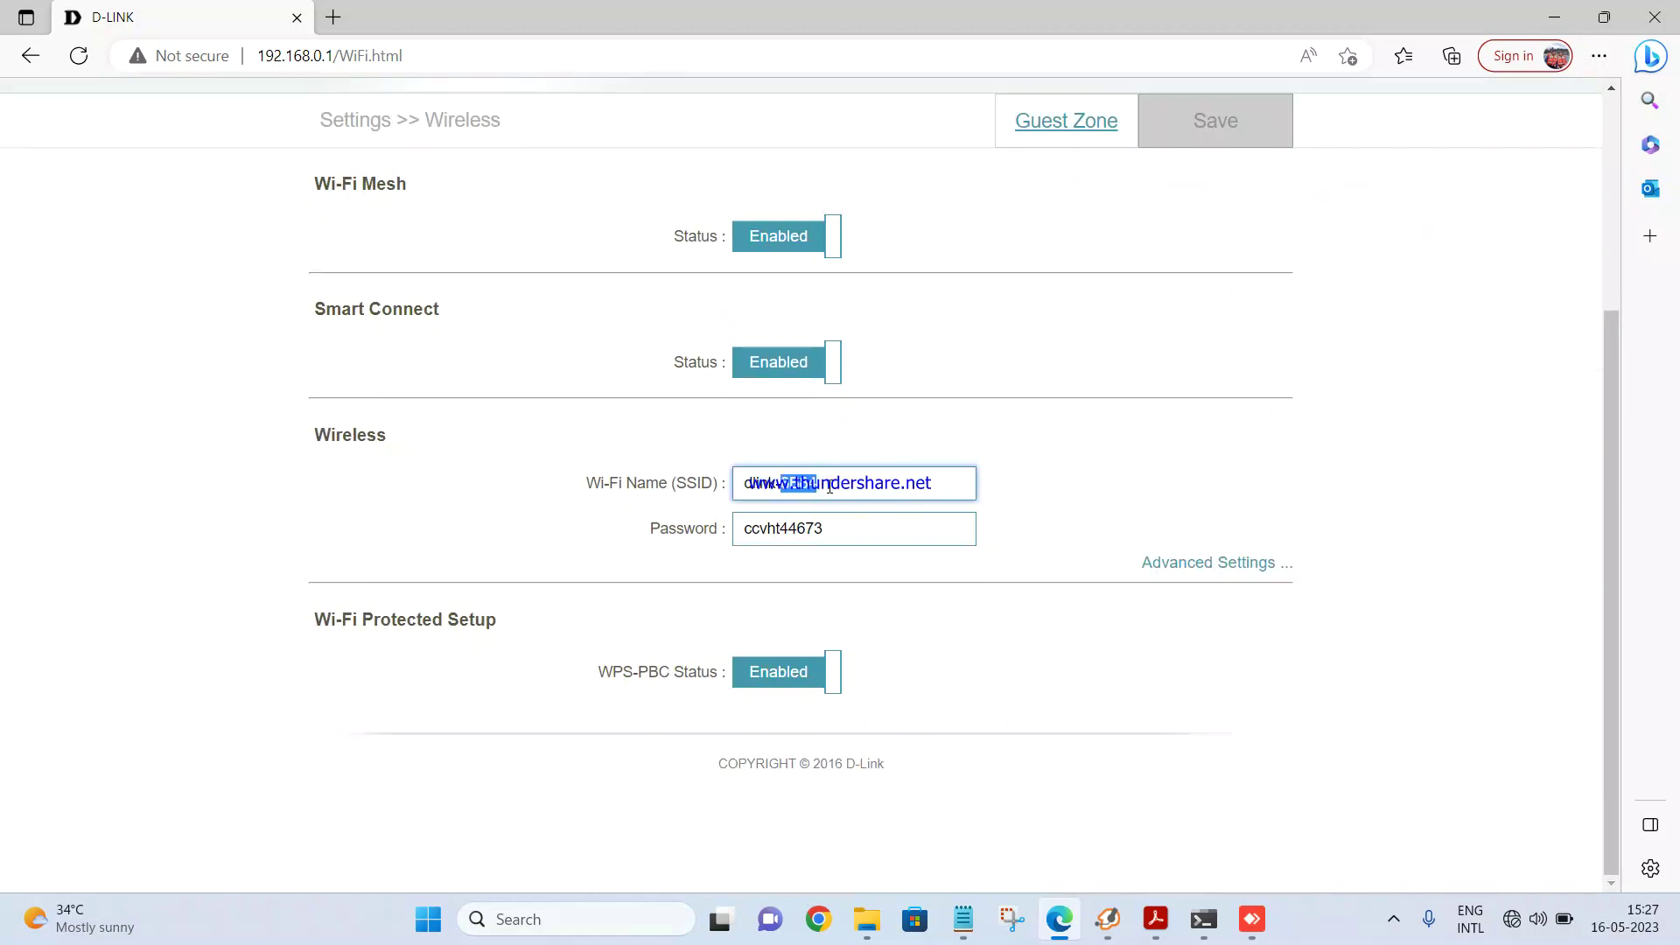
key(BackSpace)
key(BackSpace)
key(Caps_Lock)
text(DIR)
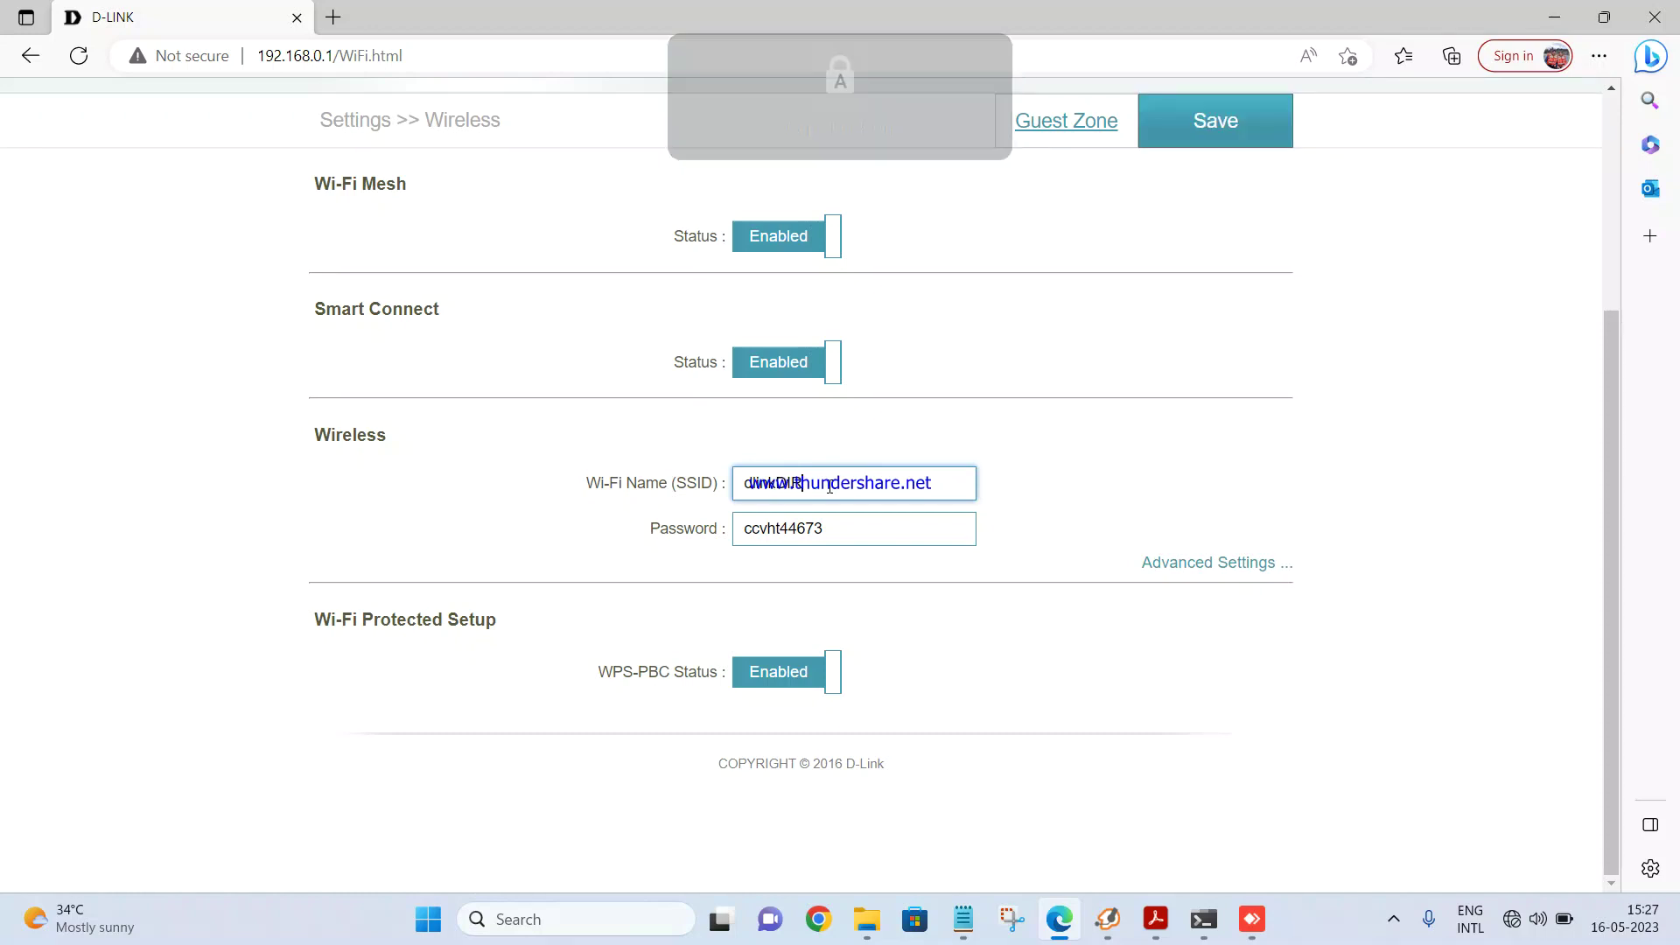
text(-30)
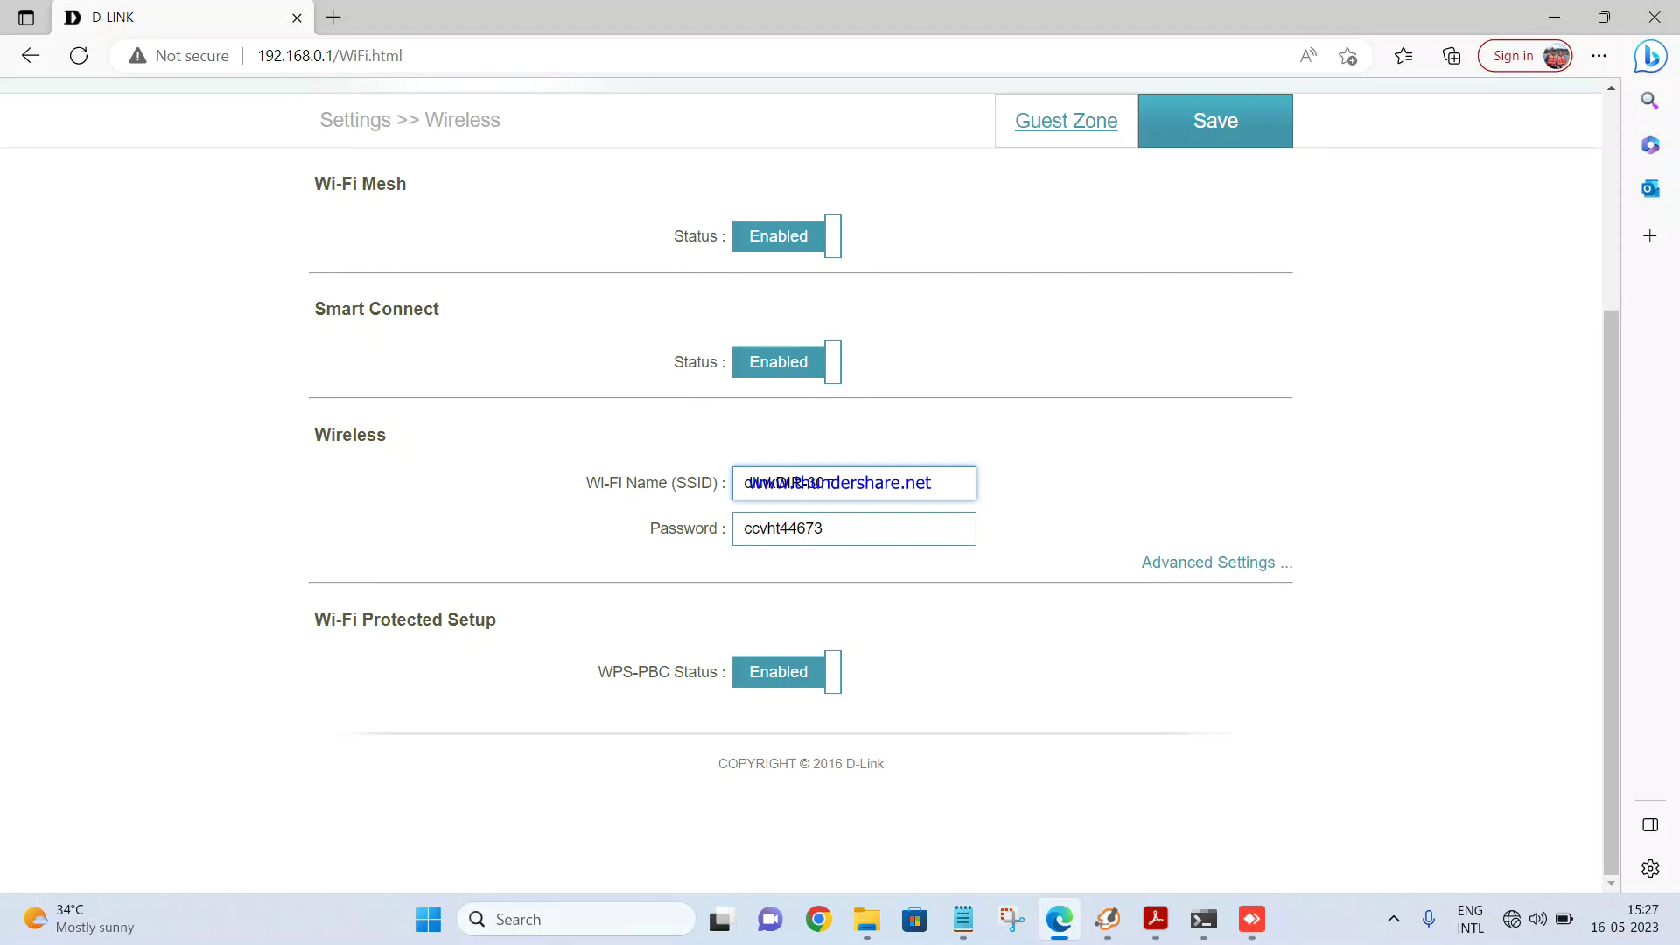
text(40)
right_click(773, 499)
key(Caps_Lock)
text(d)
key(Caps_Lock)
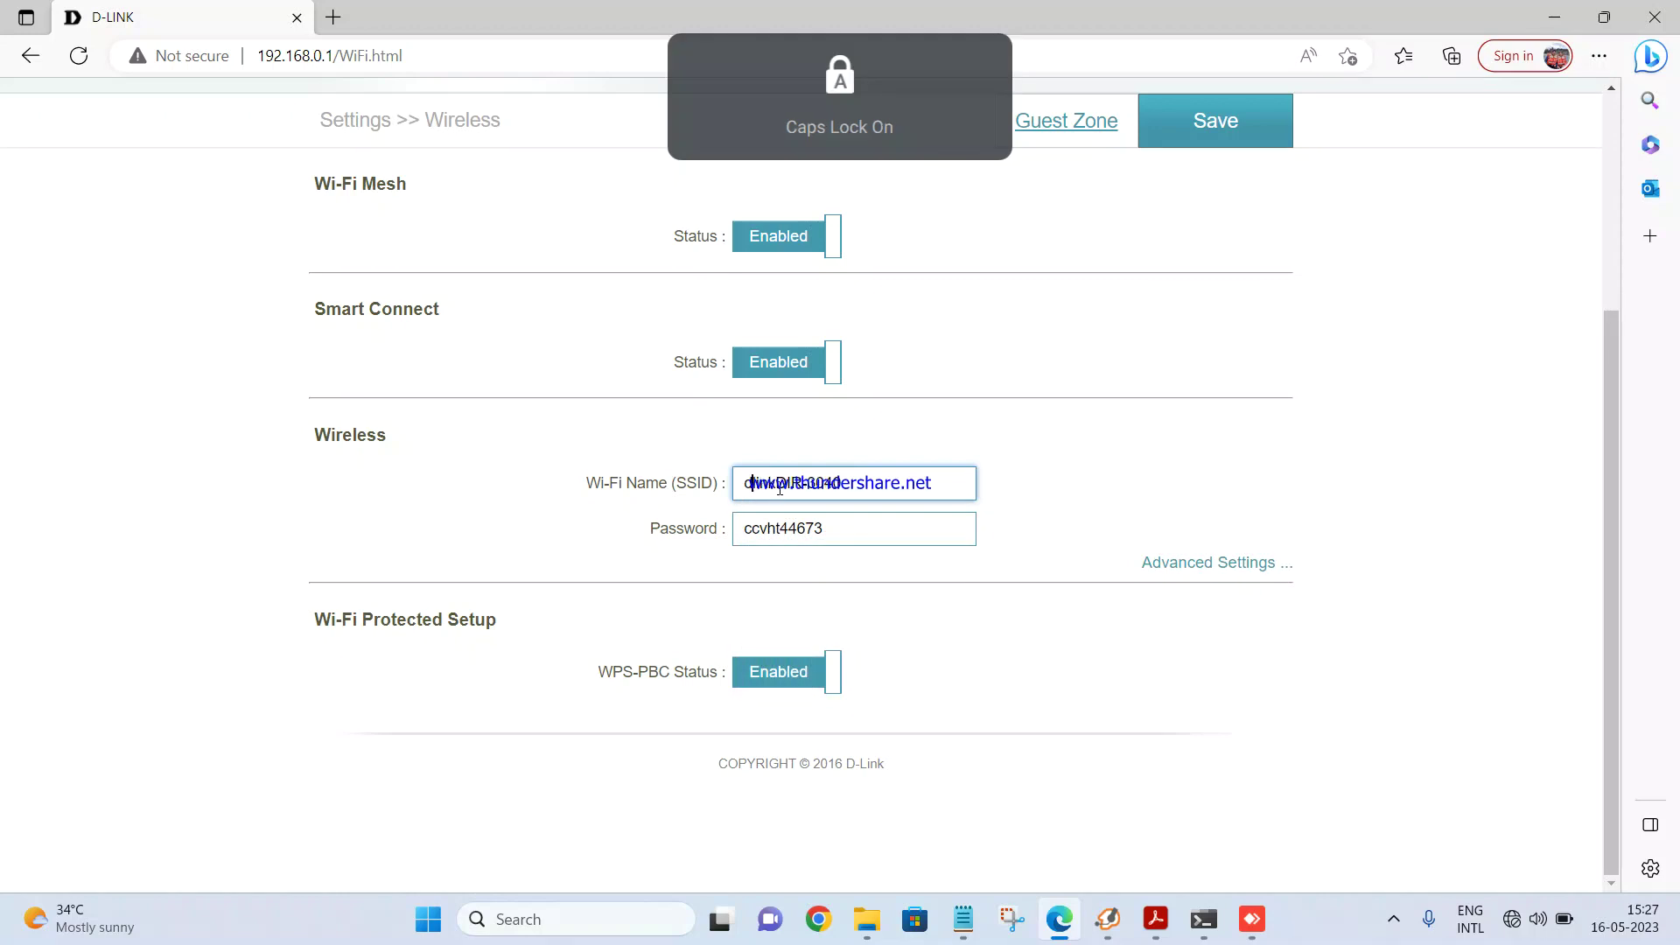
key(BackSpace)
text(D)
key(Caps_Lock)
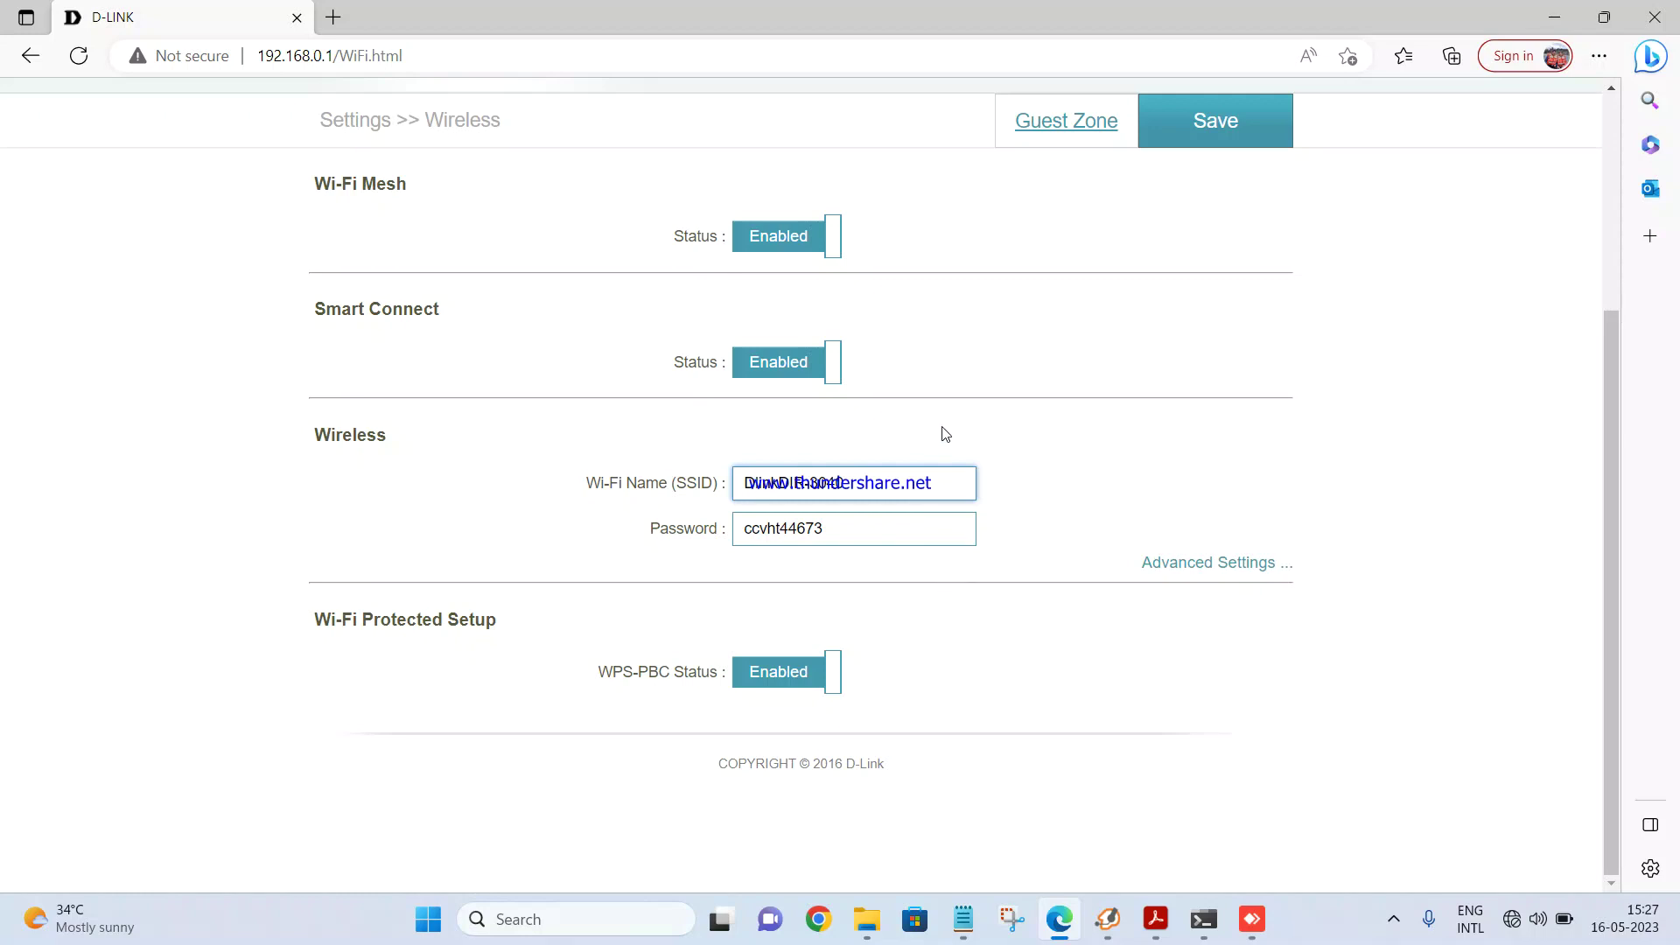
click(815, 363)
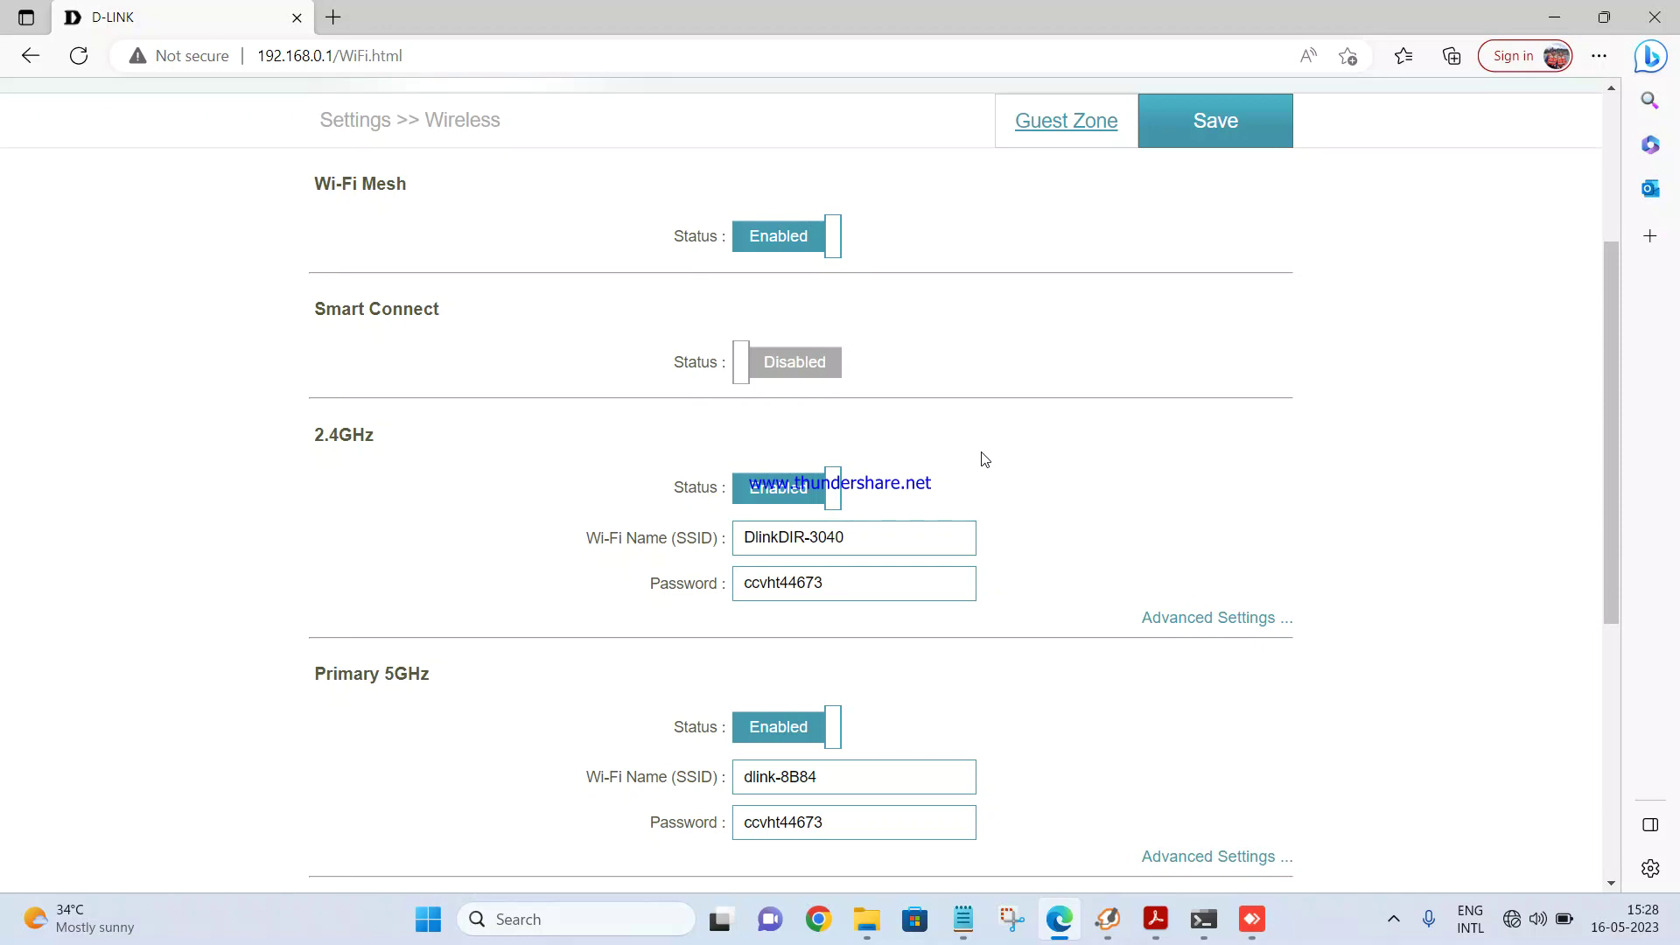
scroll(985, 460, down, 3)
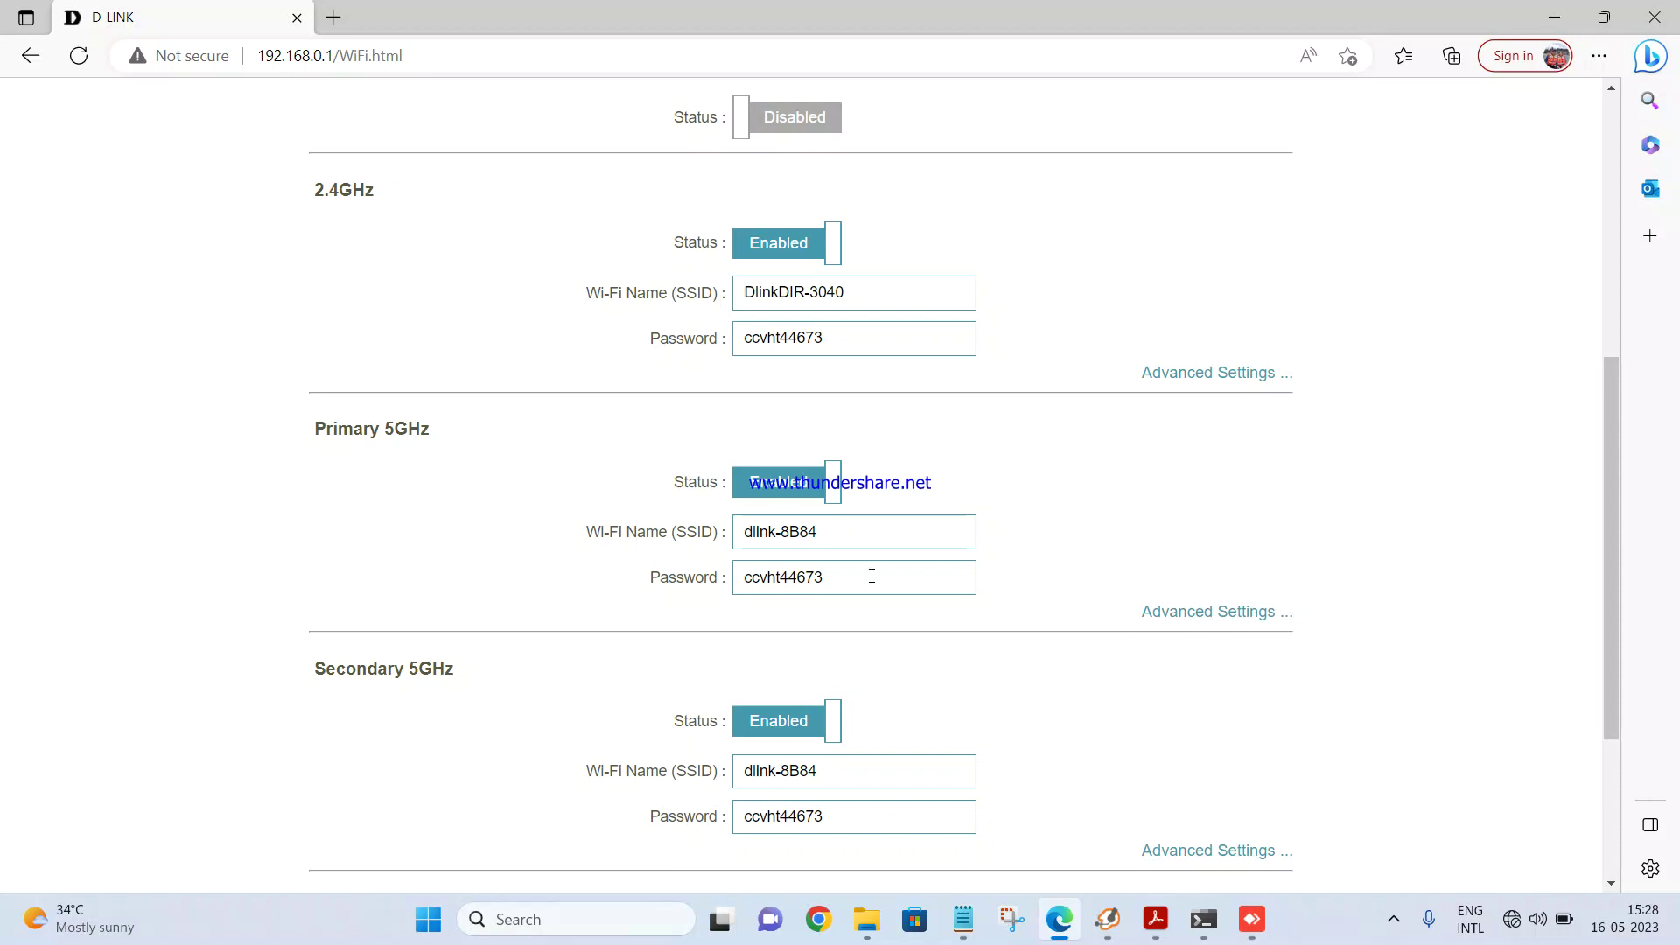
scroll(867, 560, up, 4)
click(817, 498)
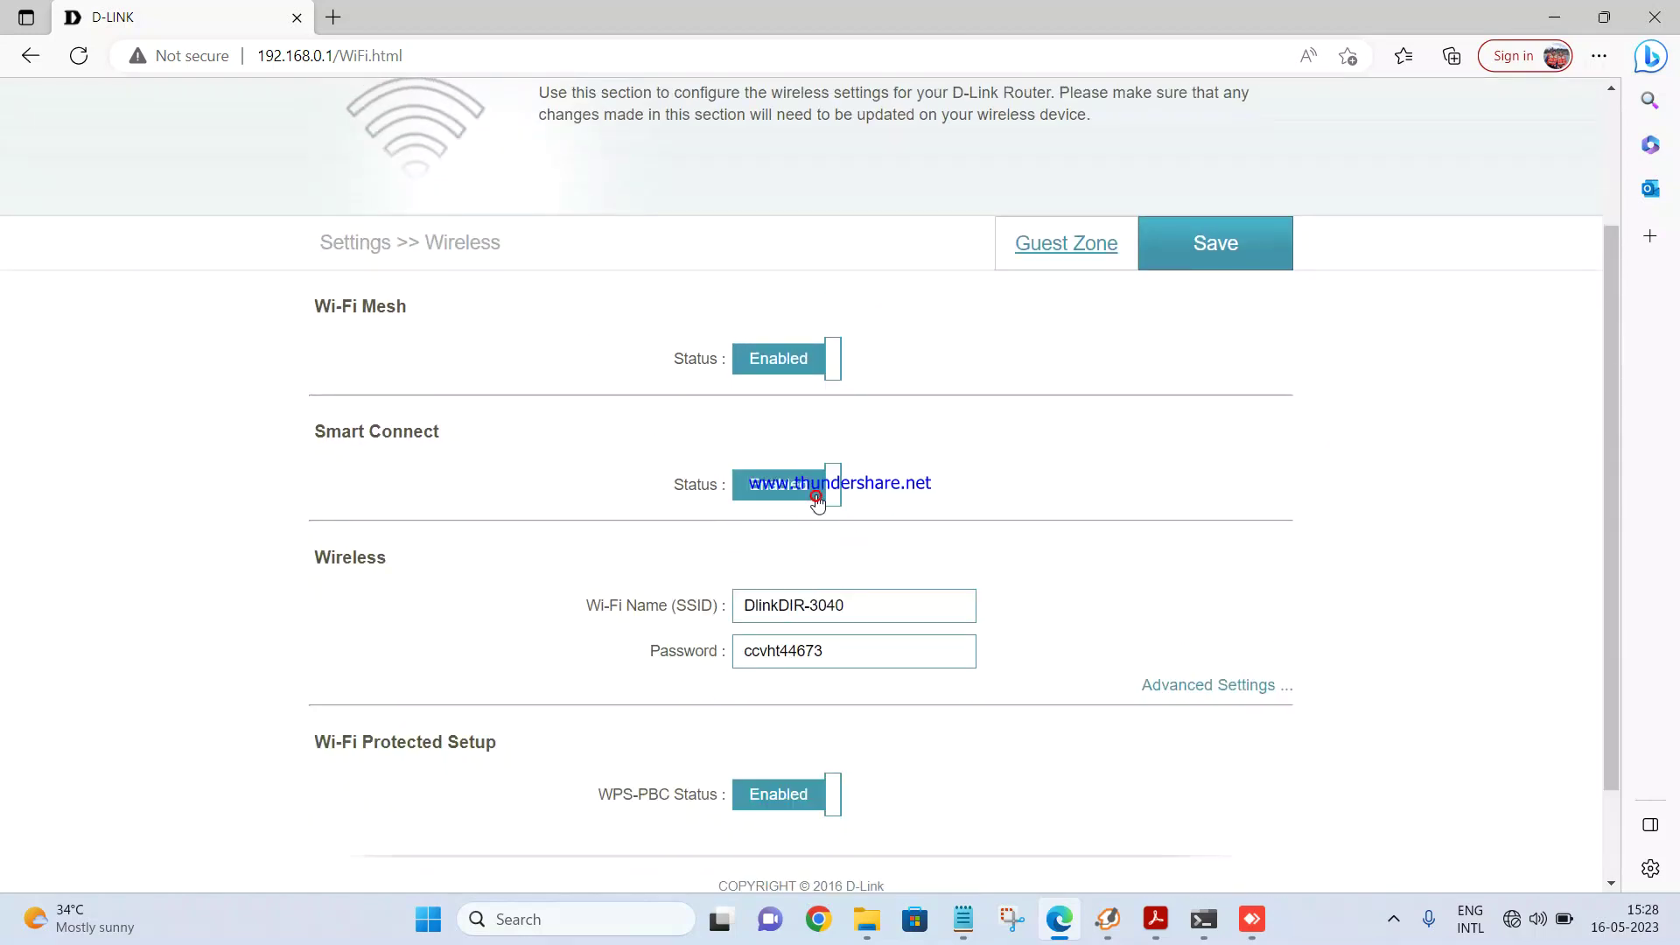
scroll(989, 564, down, 2)
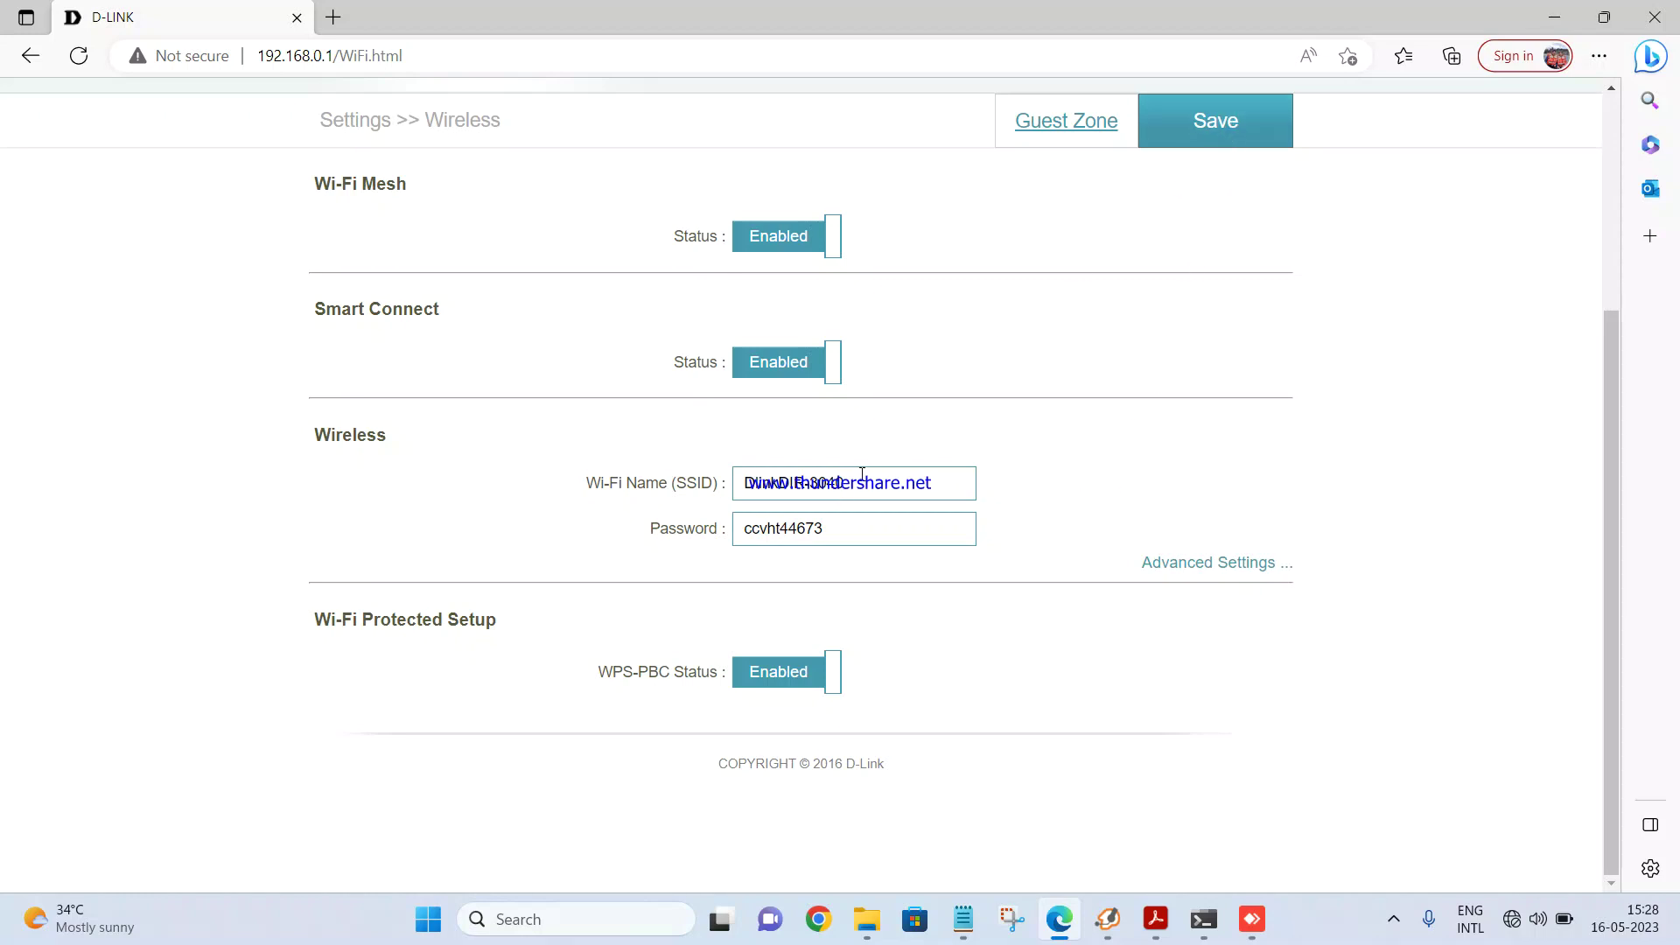
Step: Save the wireless settings with the new DlinkDIR-3040 name
click(1219, 131)
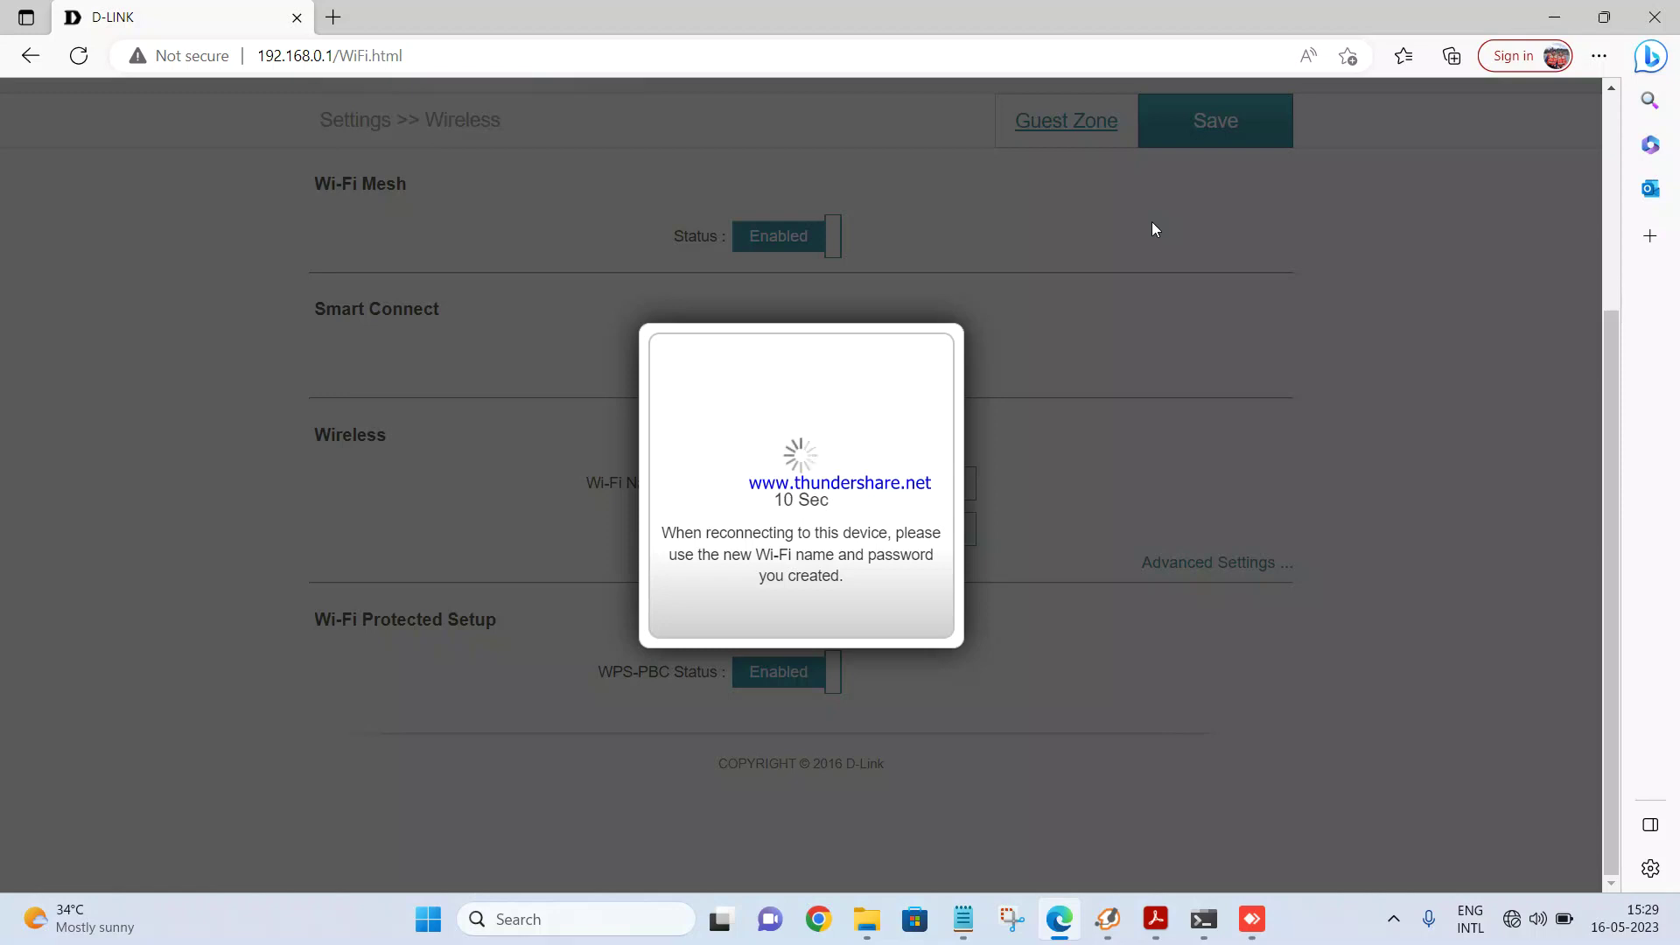
Step: Select DlinkDIR-3040 in the Windows Wi-Fi list and start connecting
click(1517, 919)
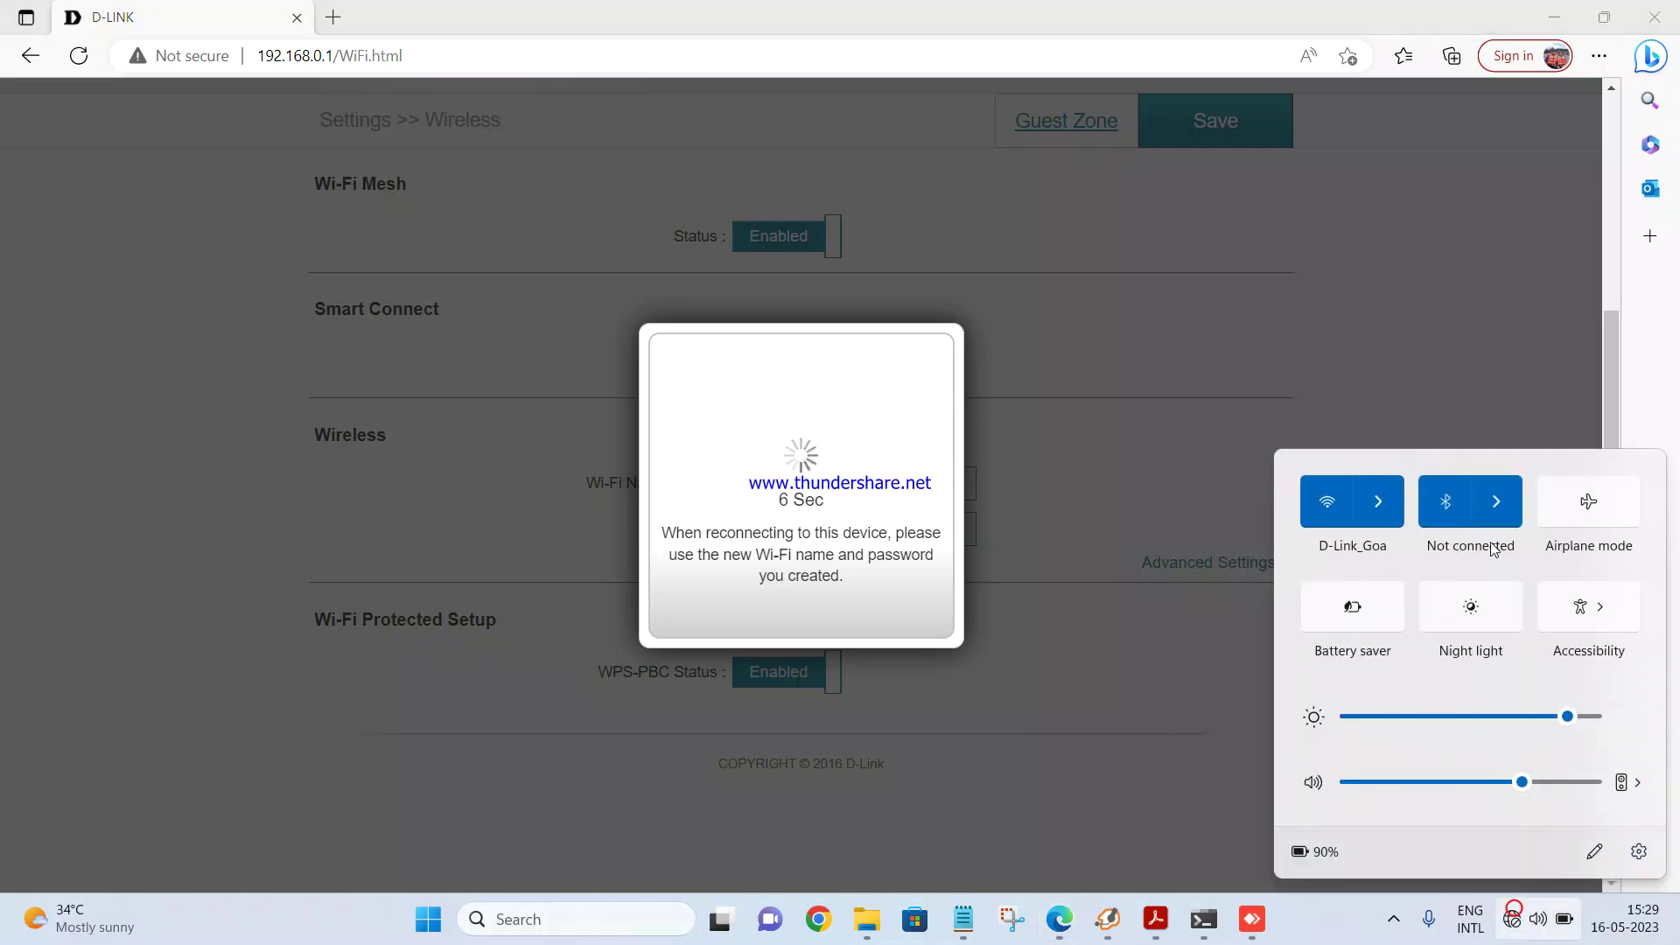
click(1379, 506)
scroll(1437, 666, down, 3)
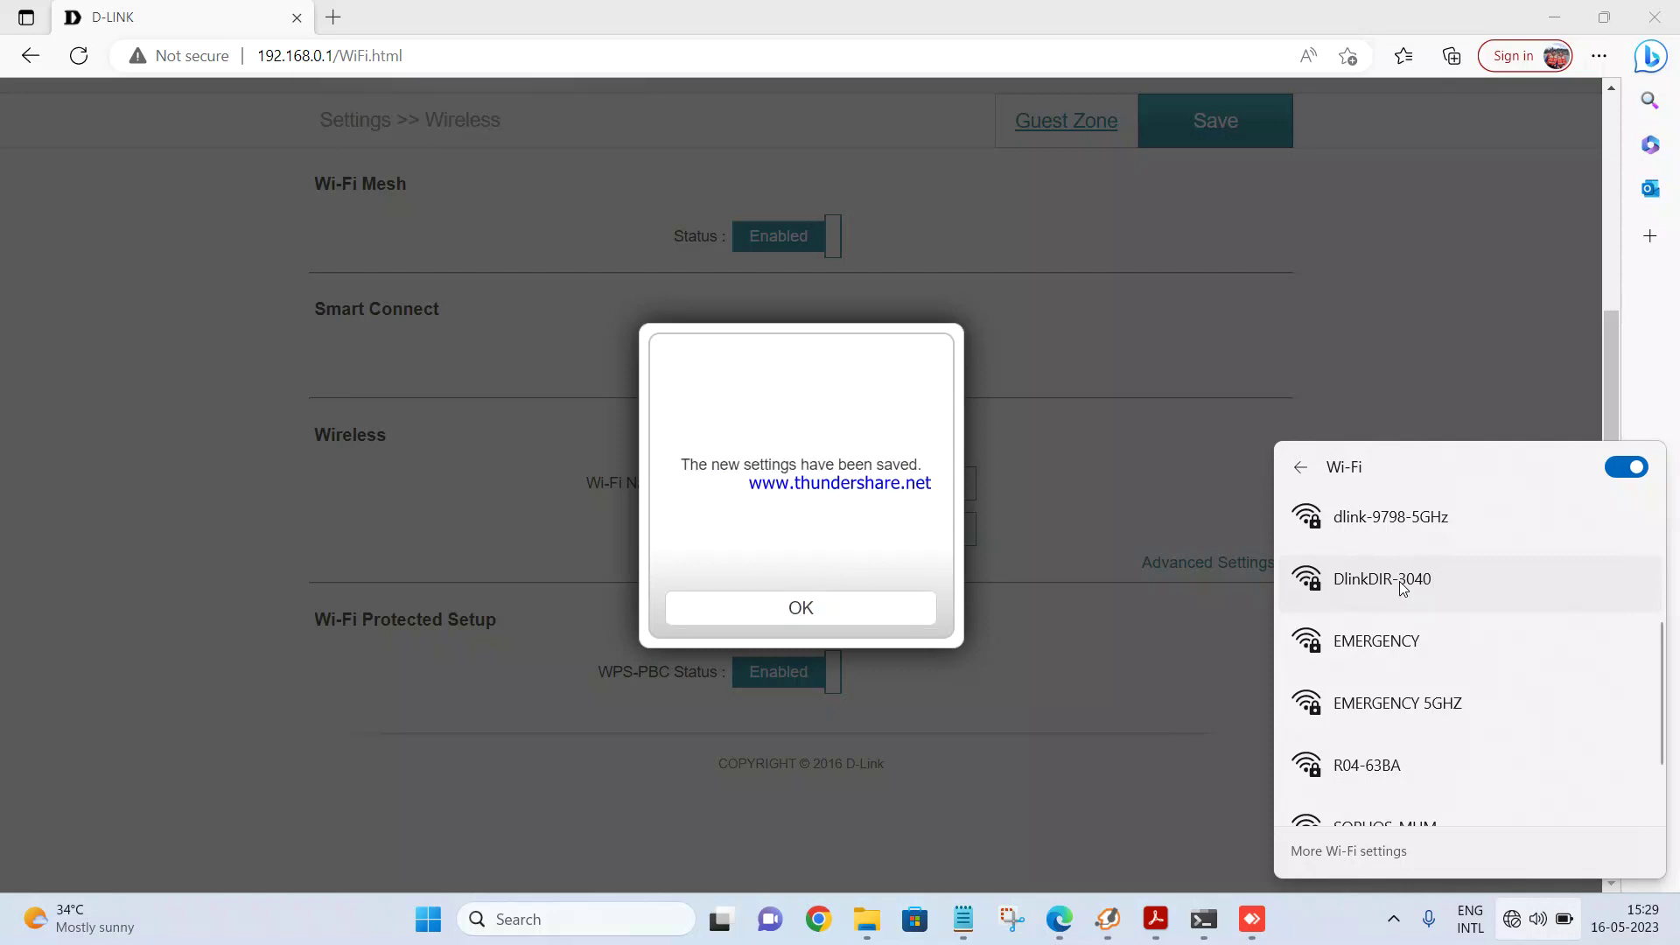
click(1403, 588)
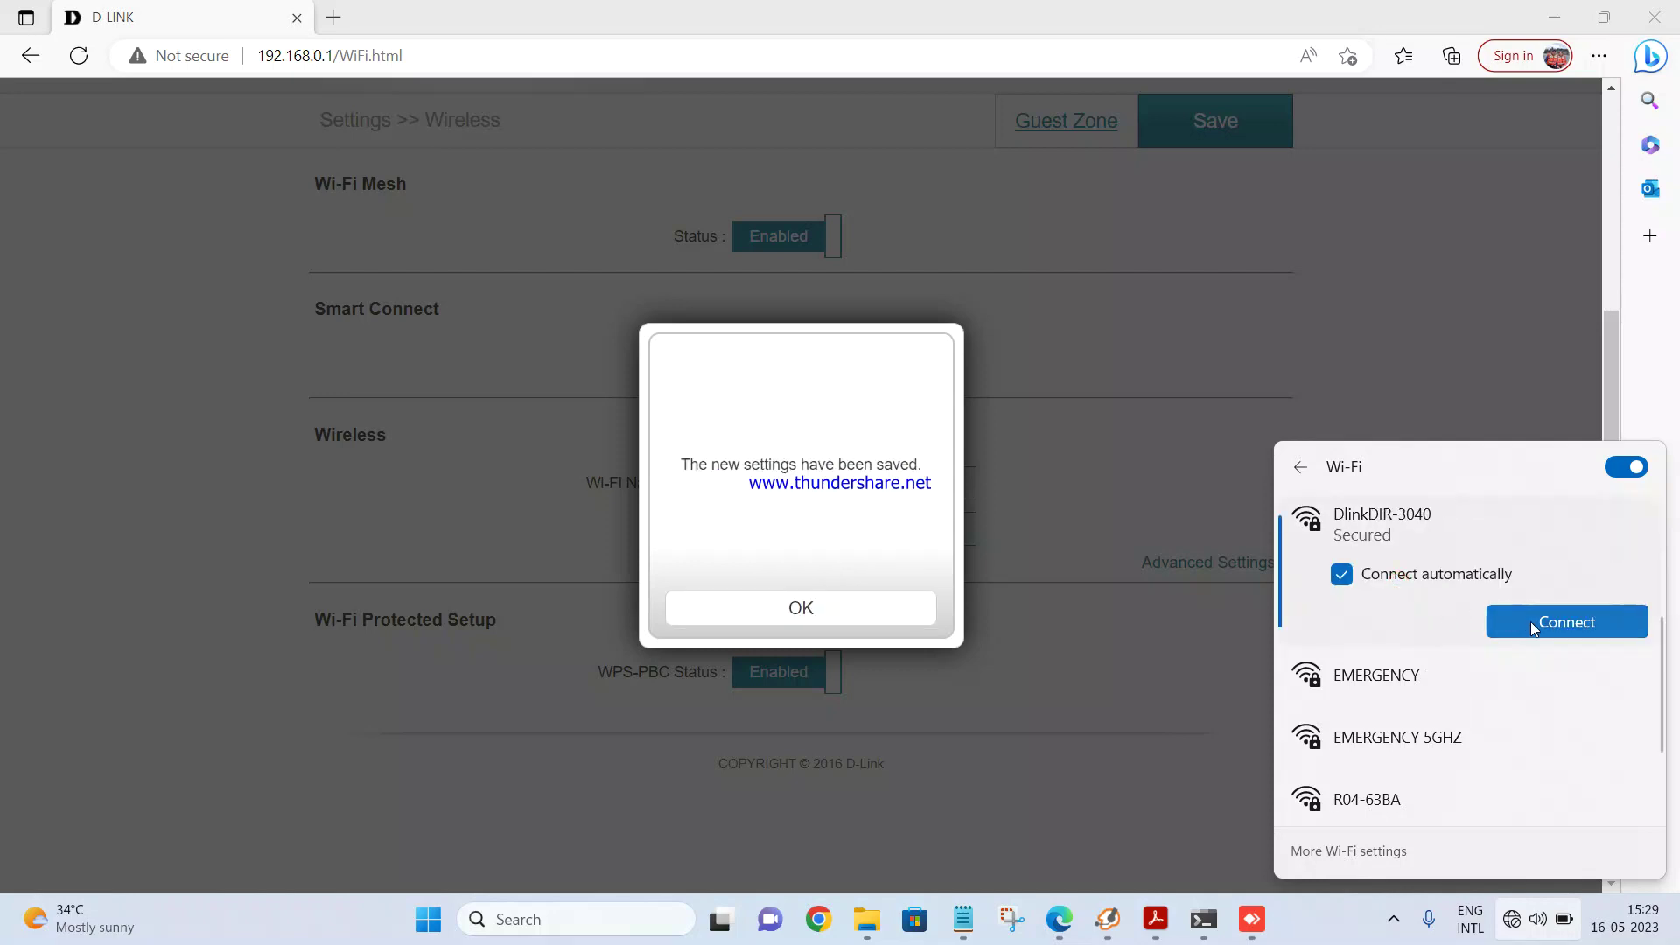
click(1531, 621)
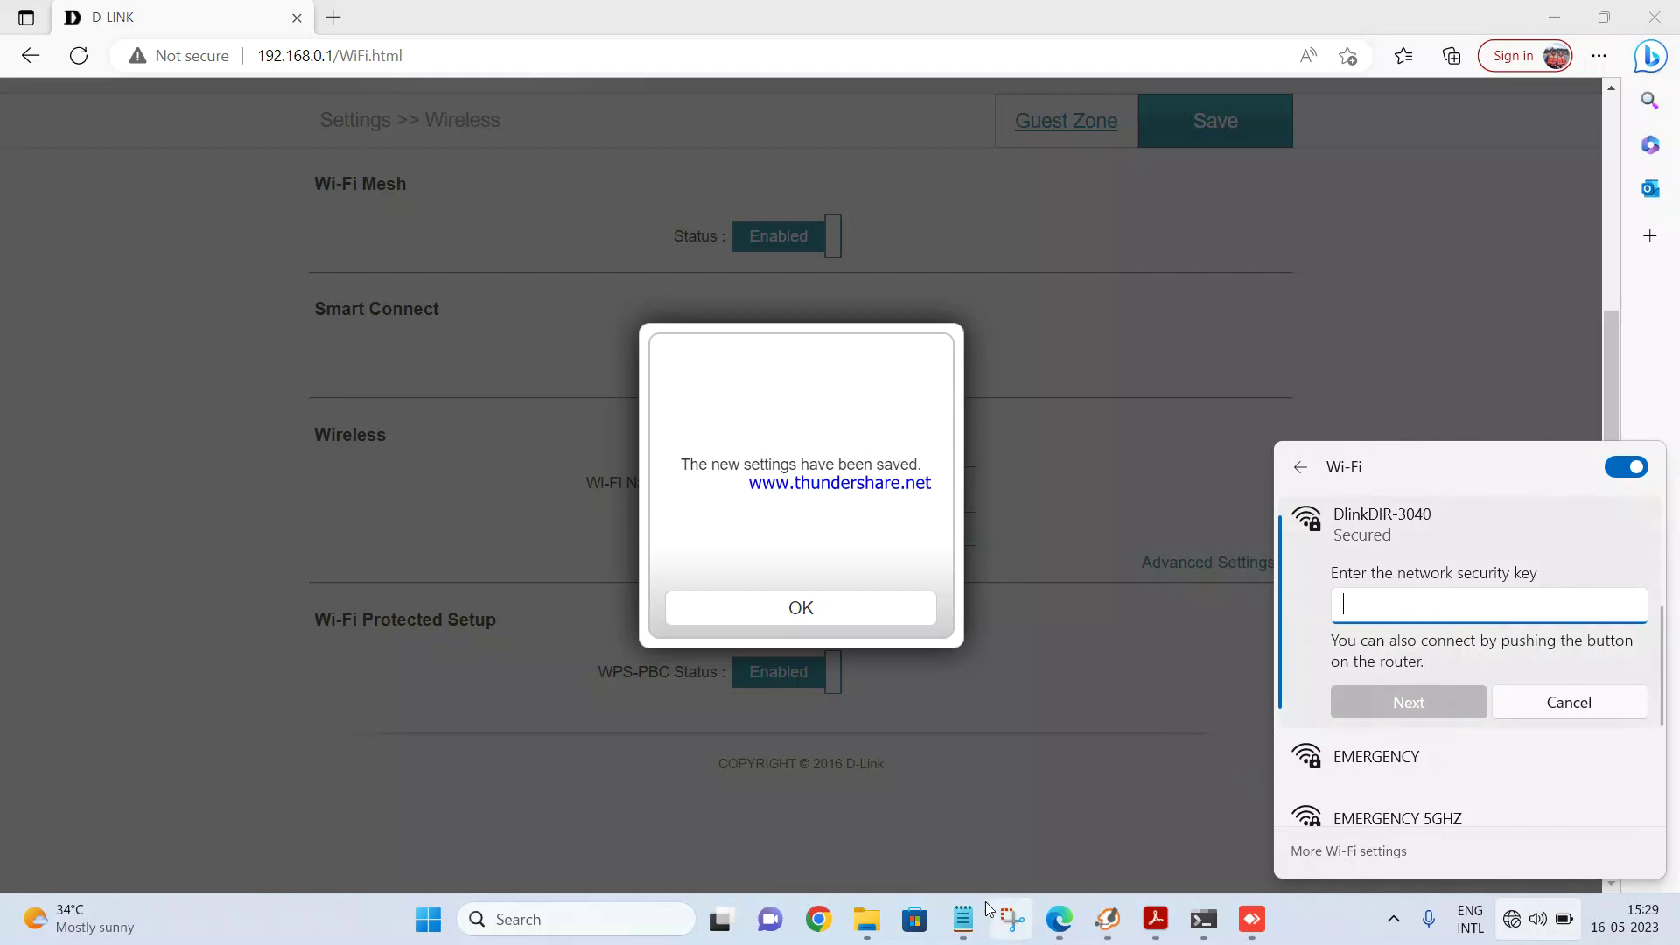
Step: Copy the Wi-Fi password from the notes and paste it as the network security key to connect
click(964, 917)
double_click(1000, 774)
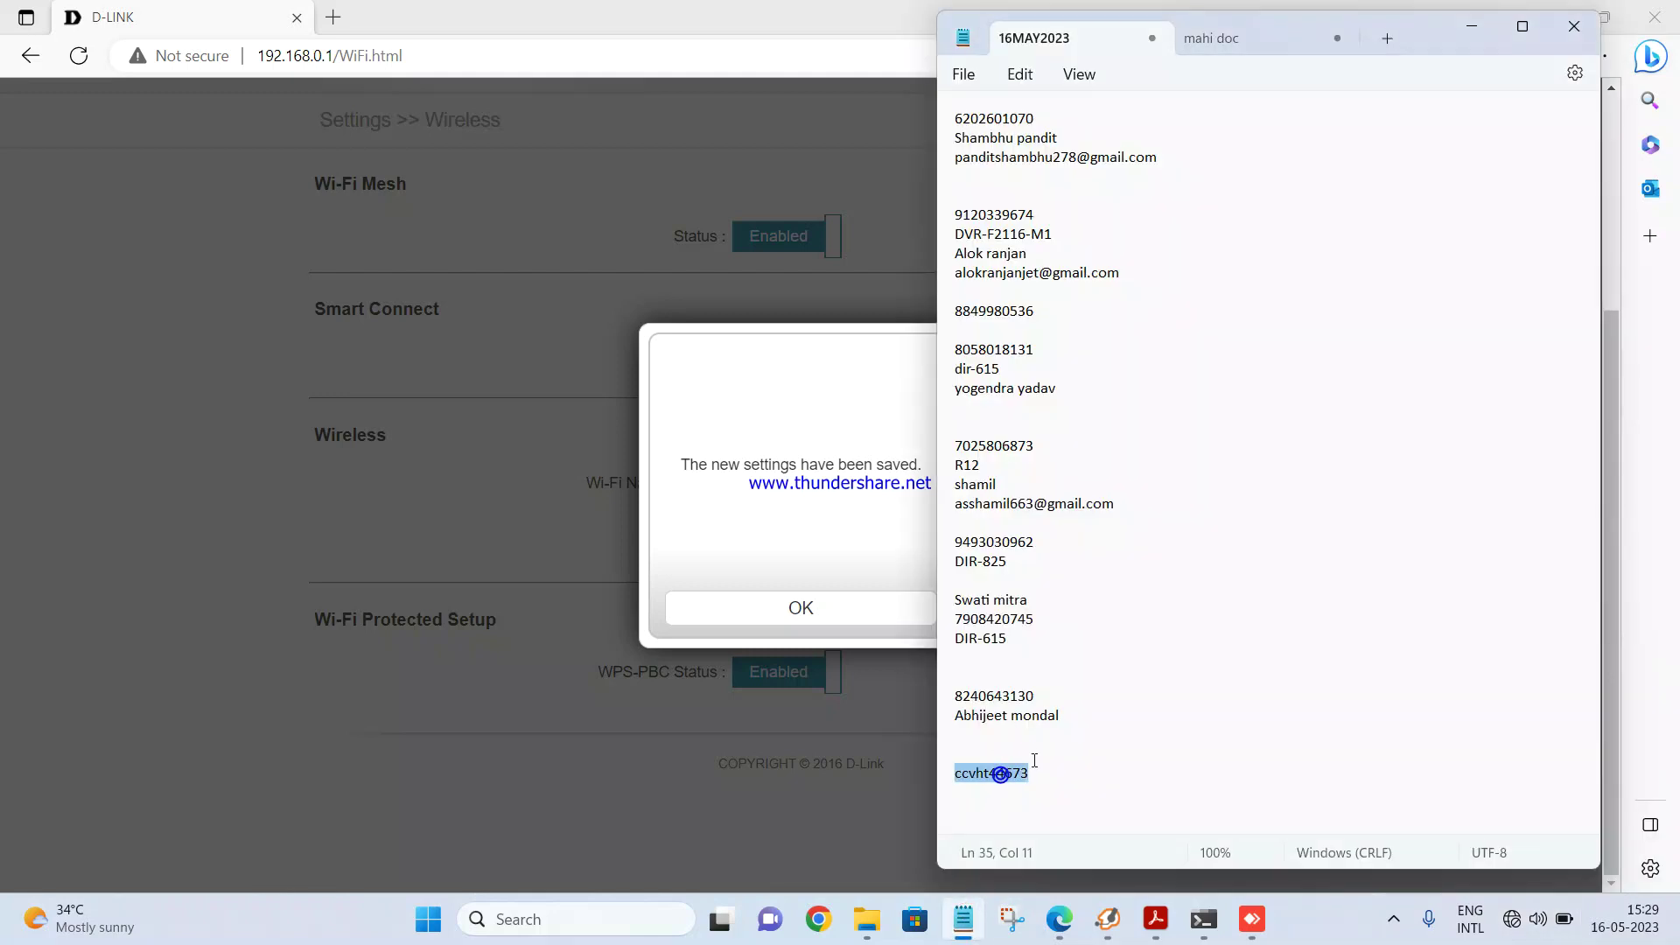
click(1471, 29)
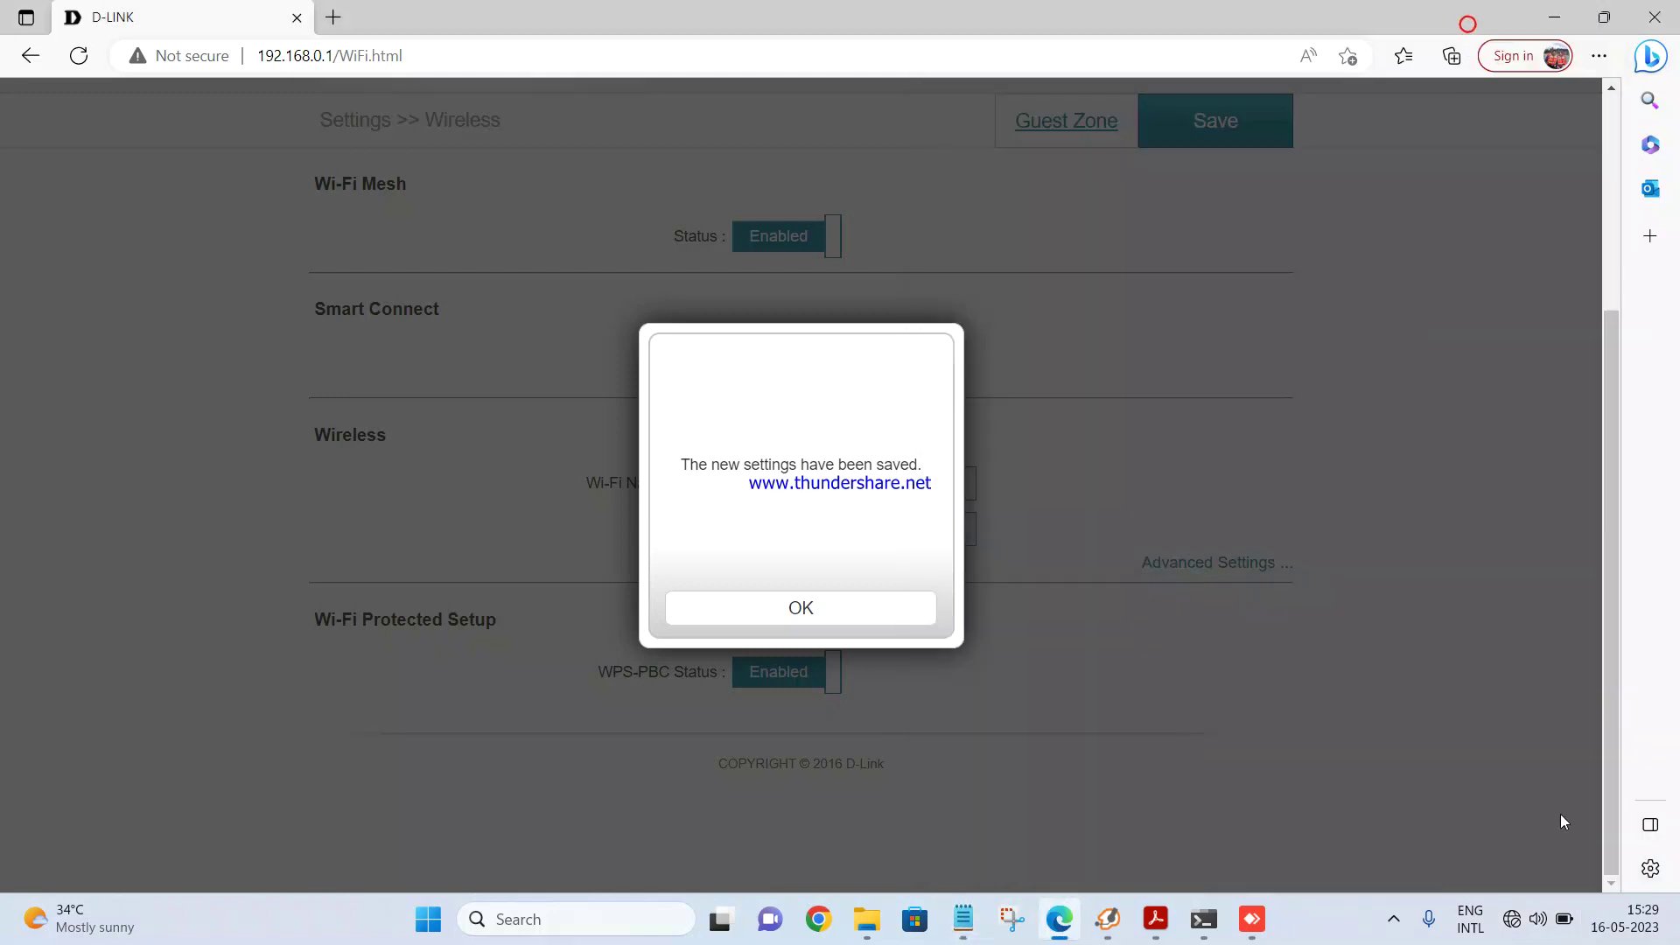
click(1513, 919)
click(1381, 504)
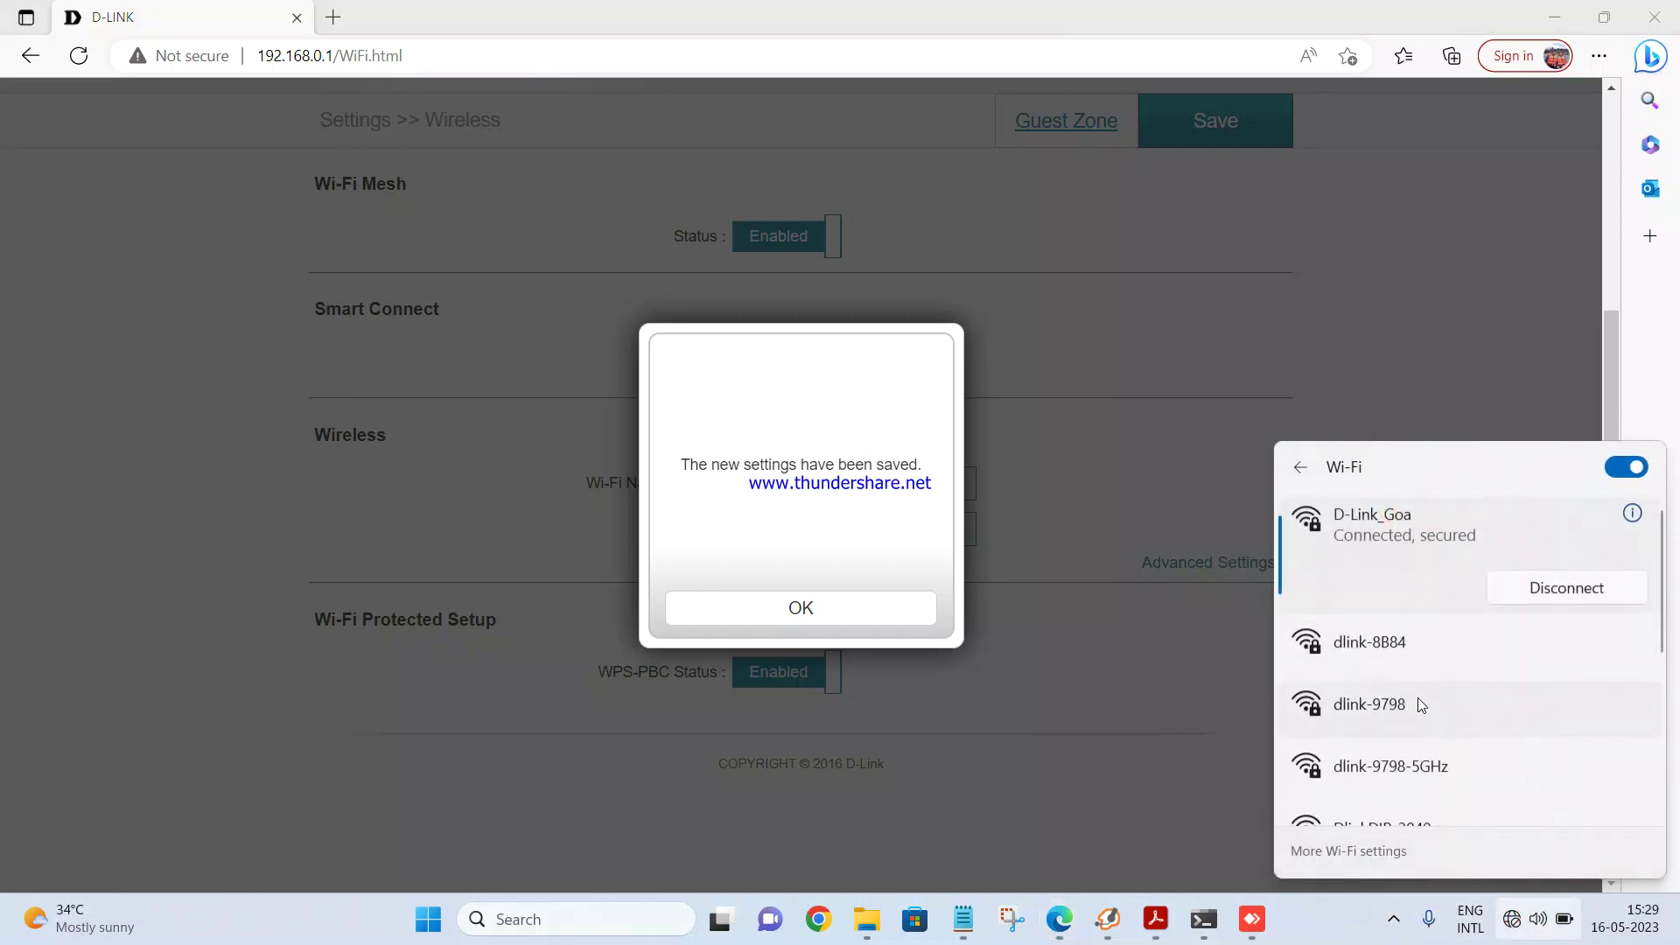
scroll(1398, 736, down, 2)
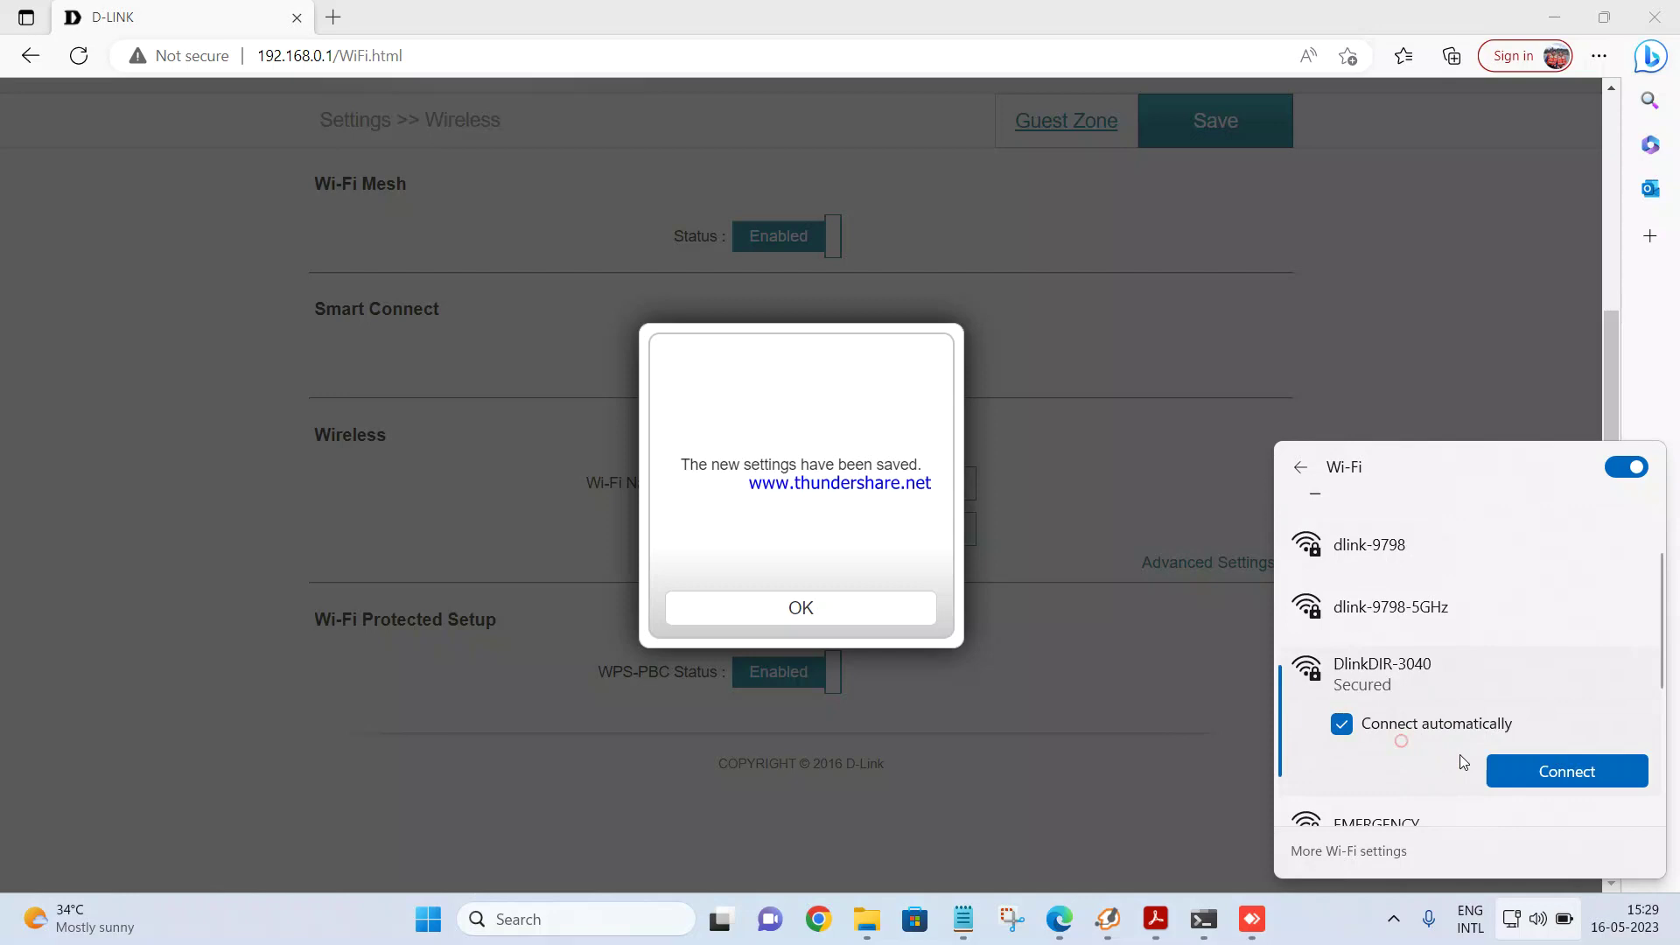
click(1525, 776)
key(ctrl+v)
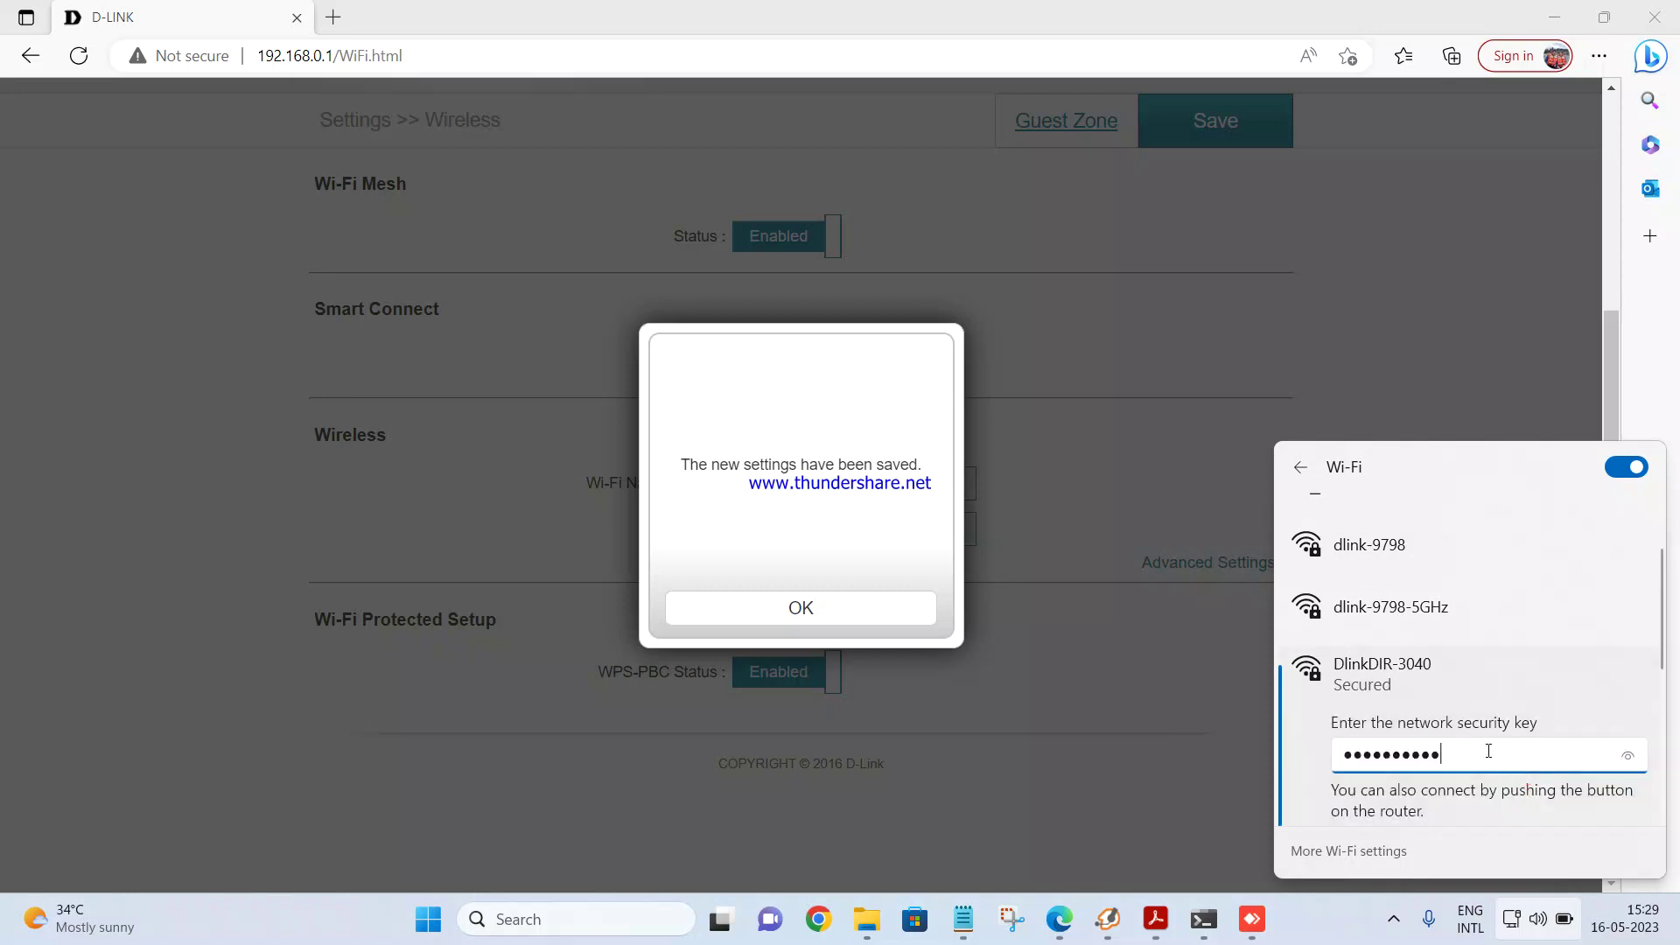
scroll(1474, 746, down, 2)
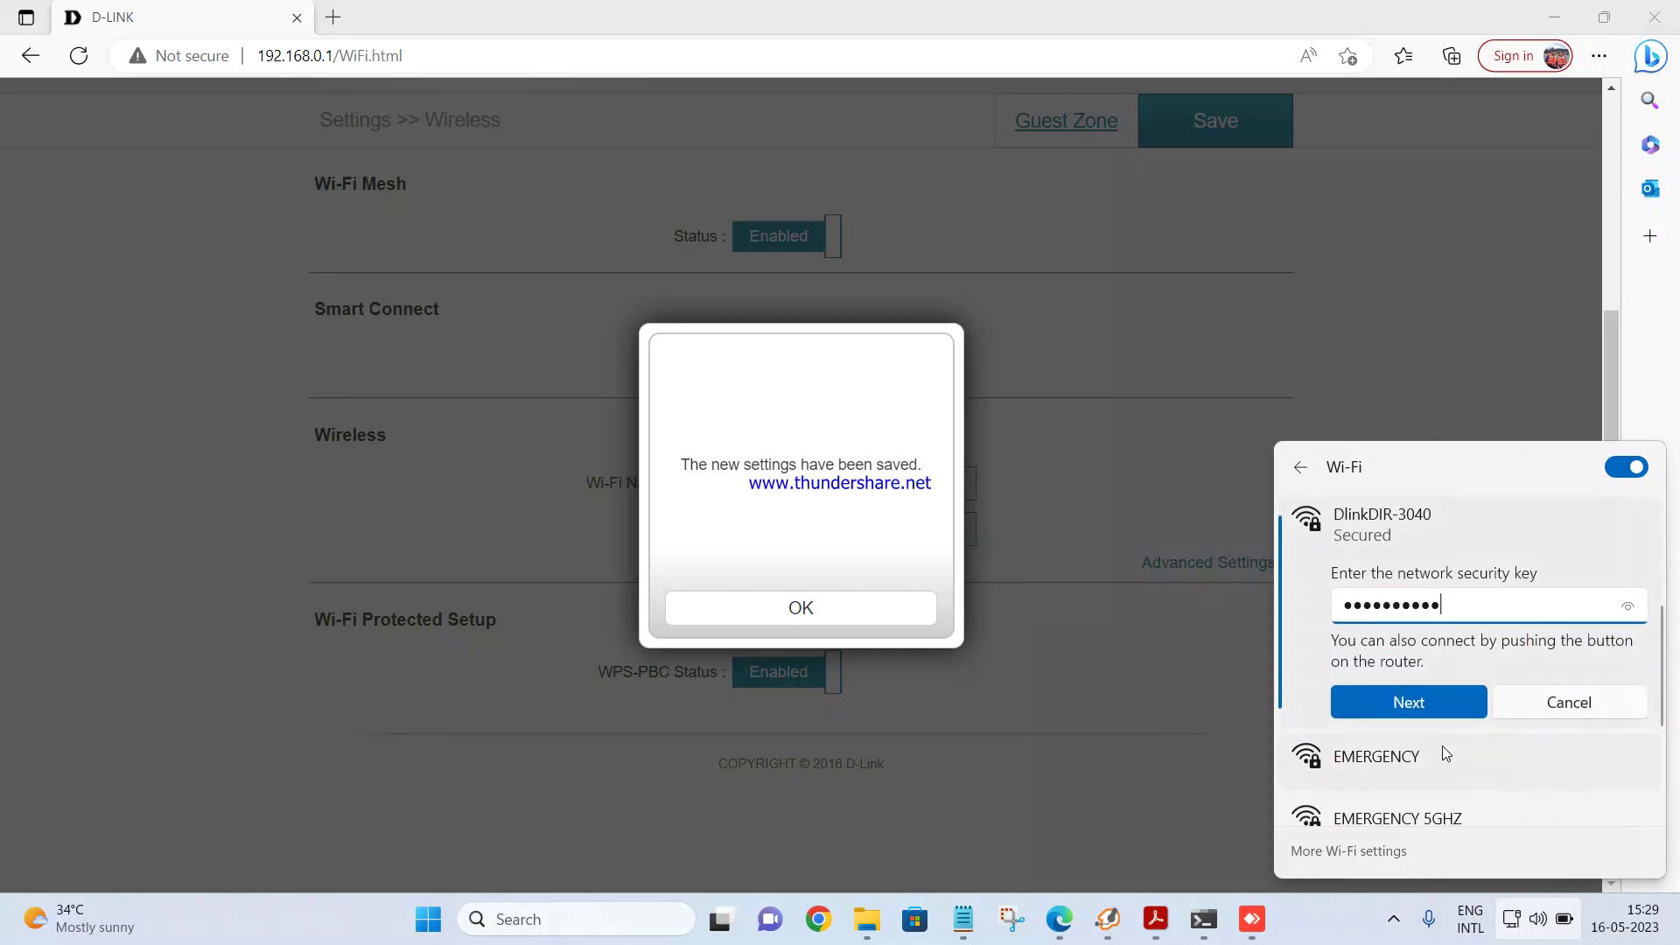
click(1411, 701)
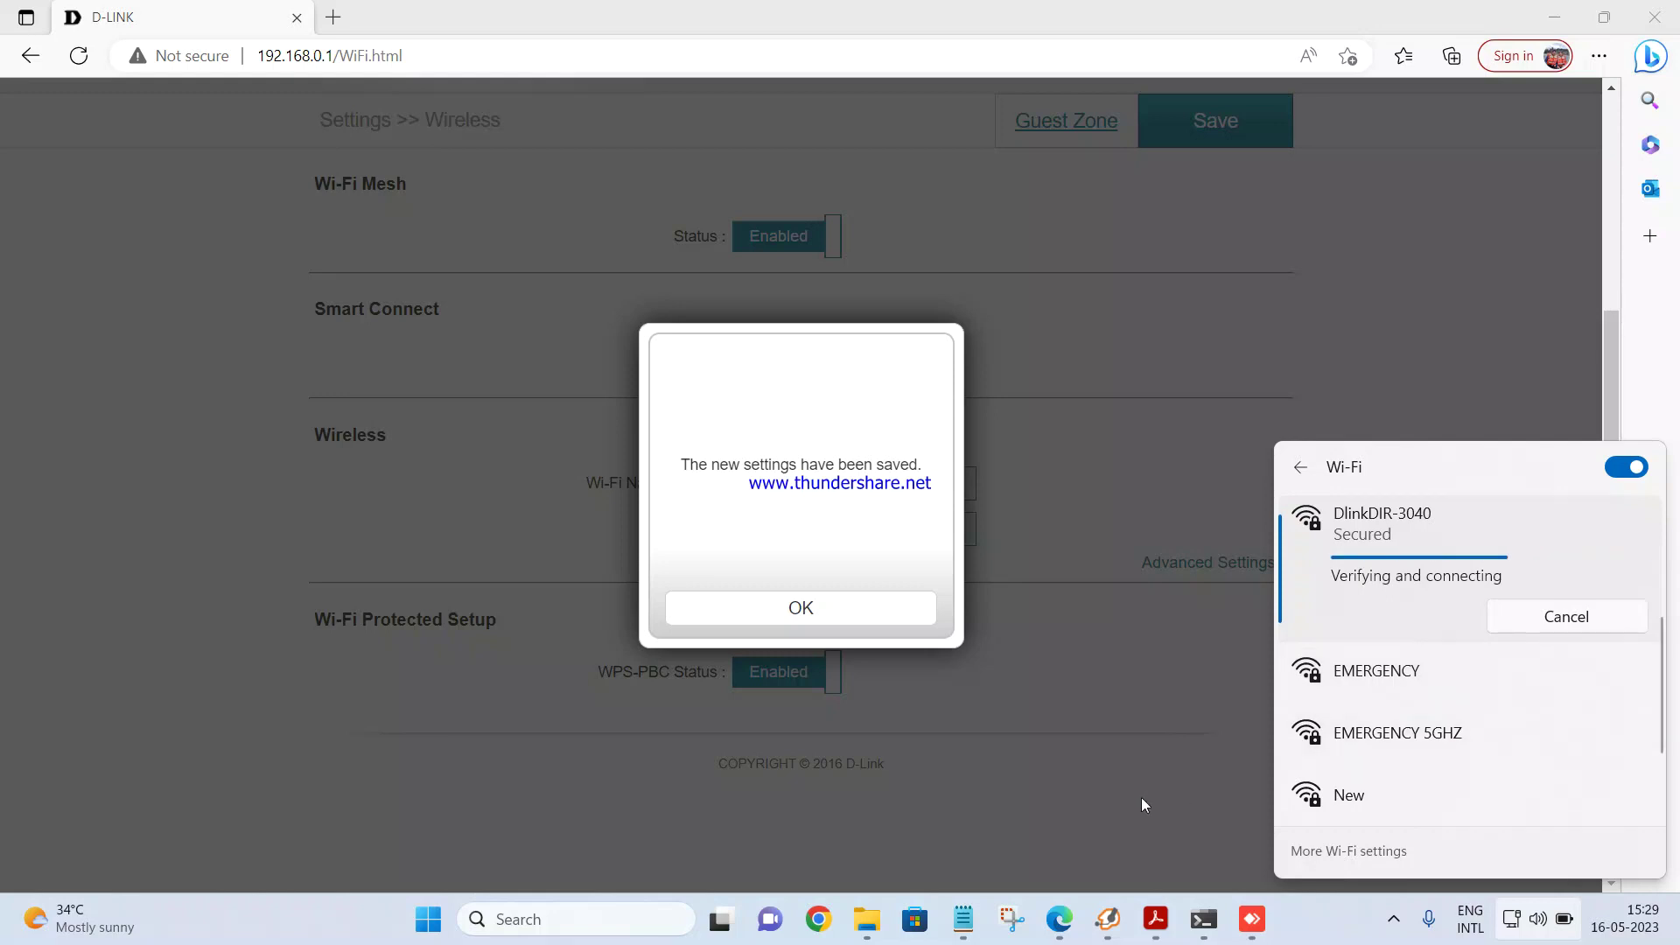
Step: Open Network Connections by searching for ncpa
click(614, 918)
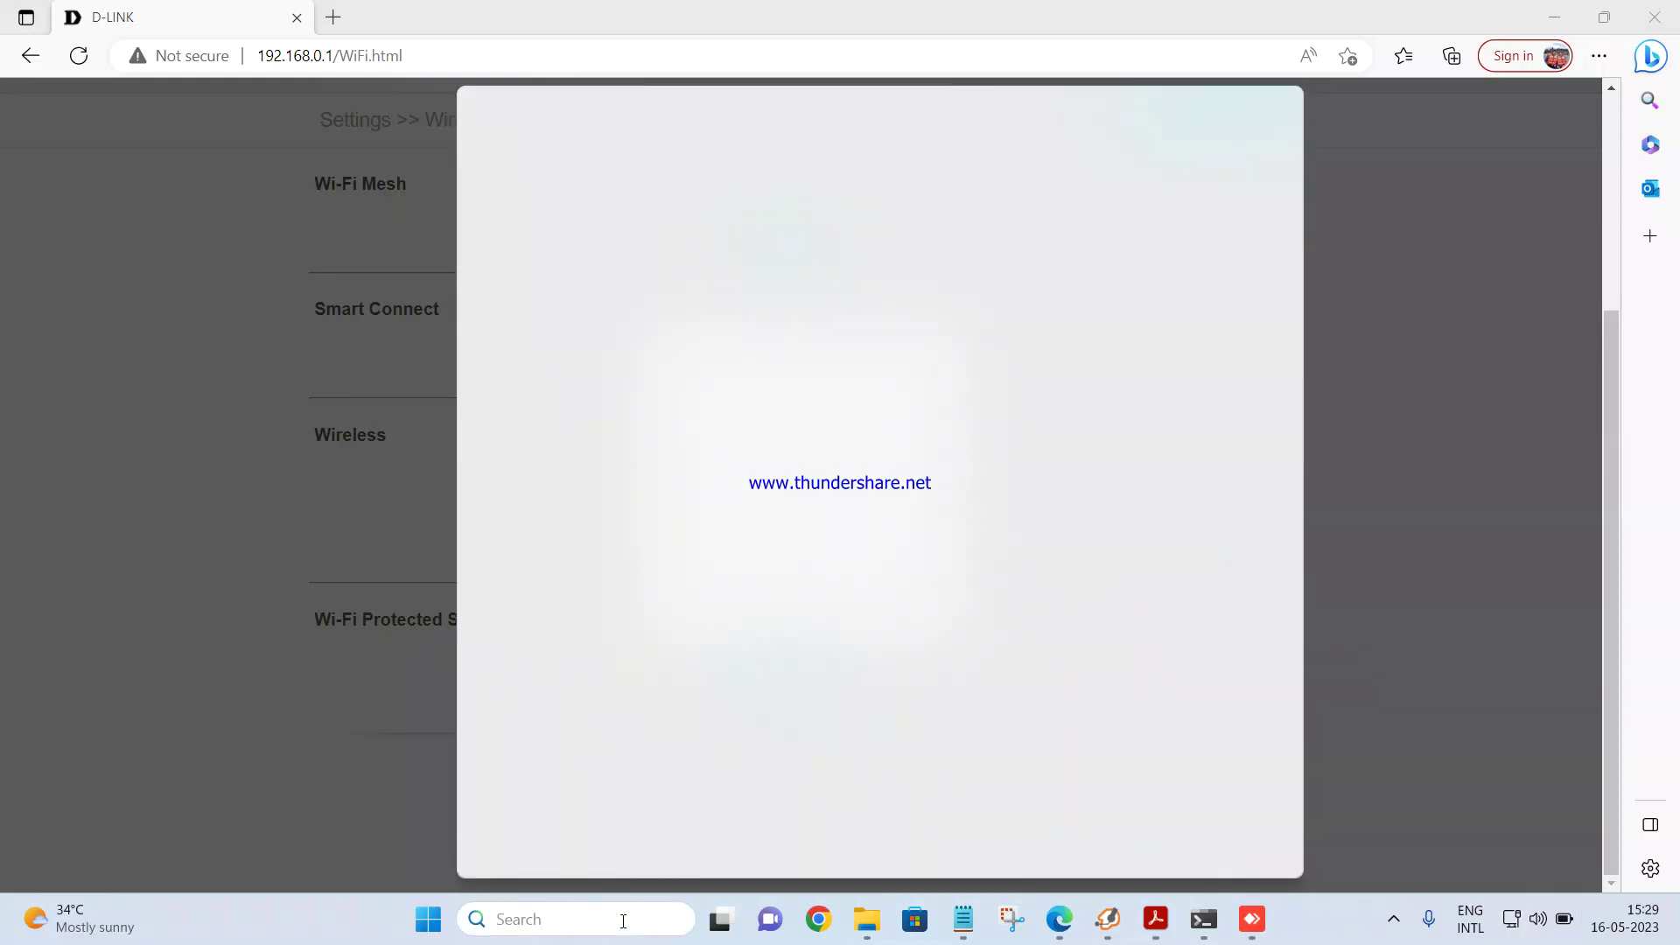
text(ncpa.cpl)
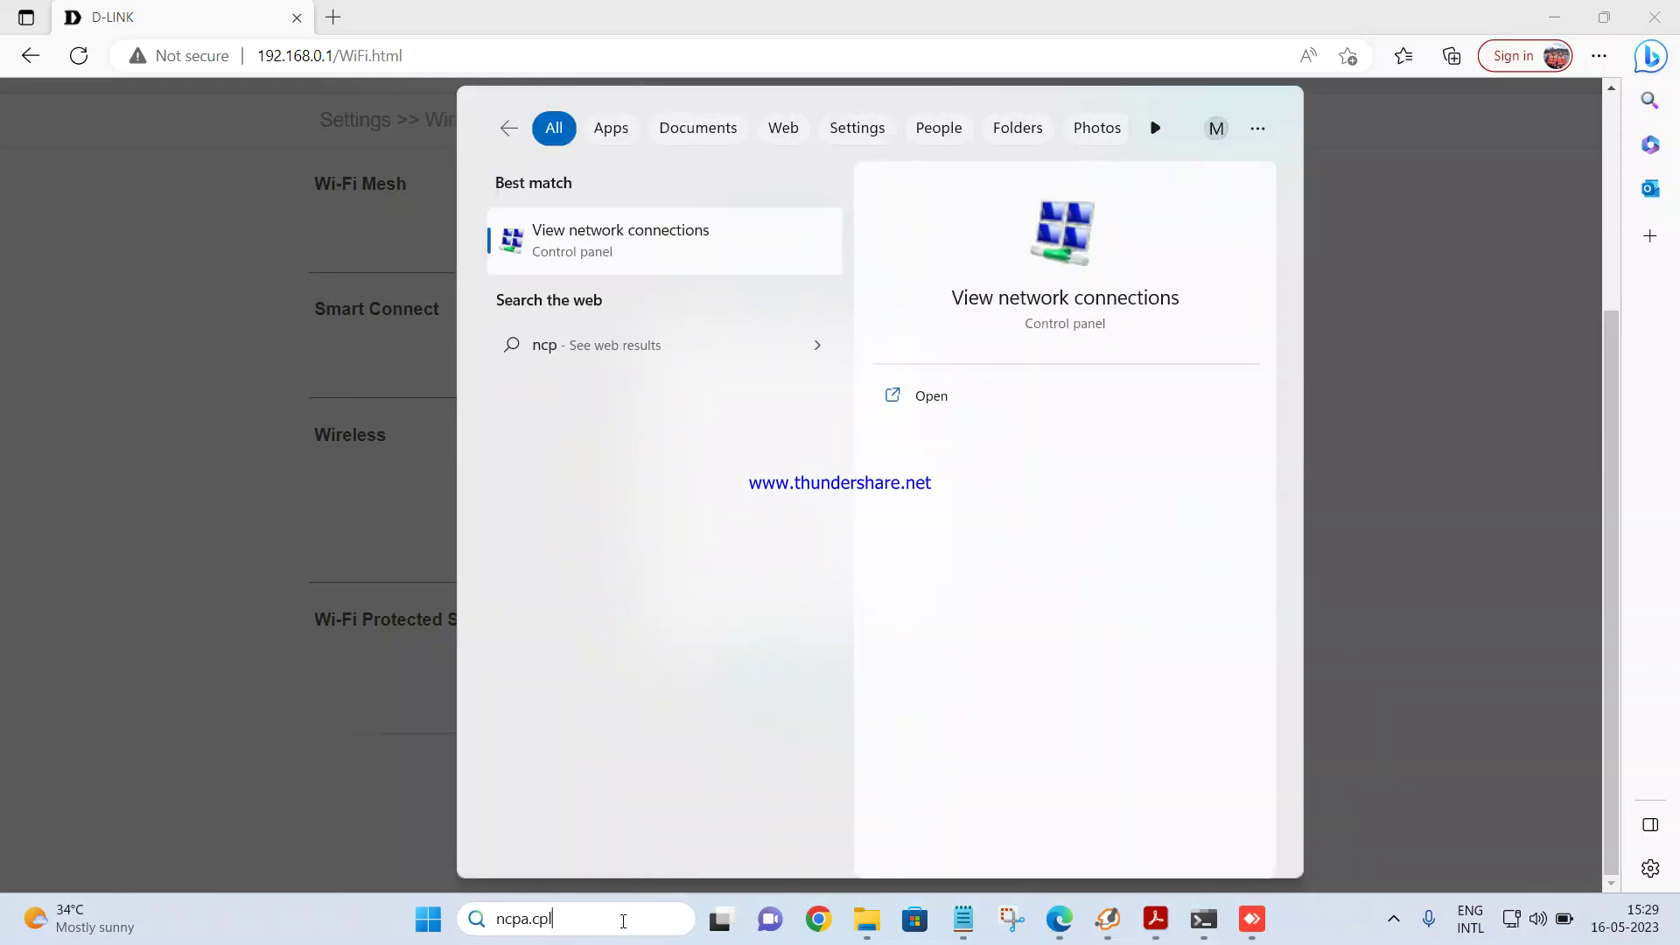
key(Return)
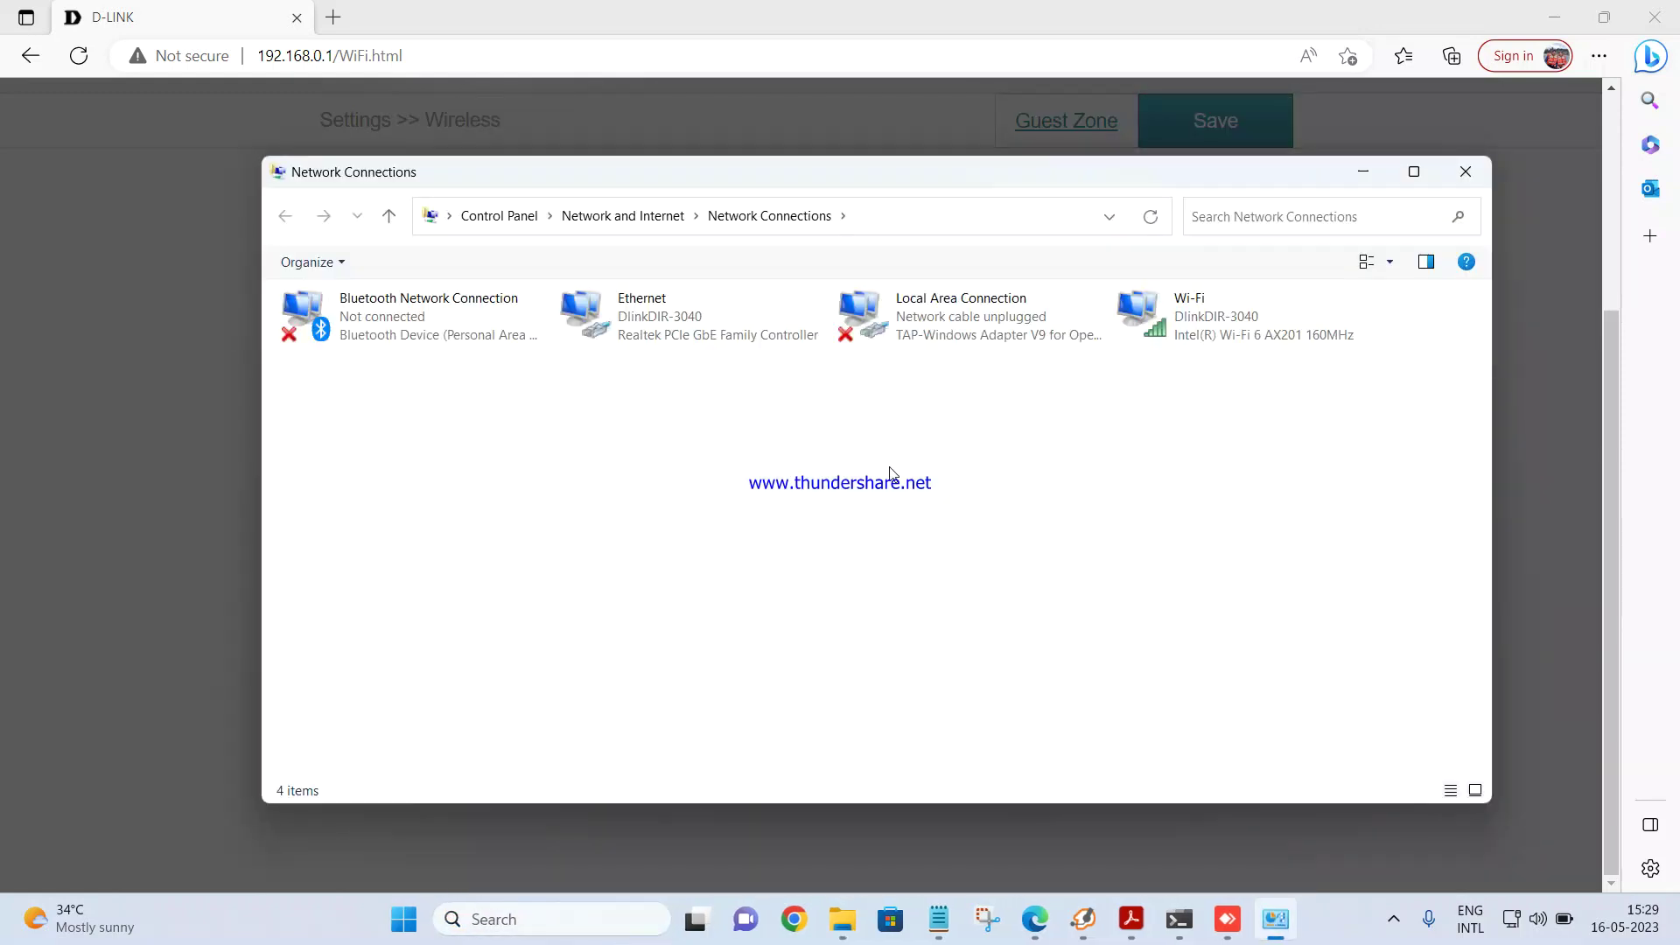
Step: Check the Wi-Fi connection details, including physical address and IPv4 address 192.168.0.108, then close both dialogs
double_click(1214, 346)
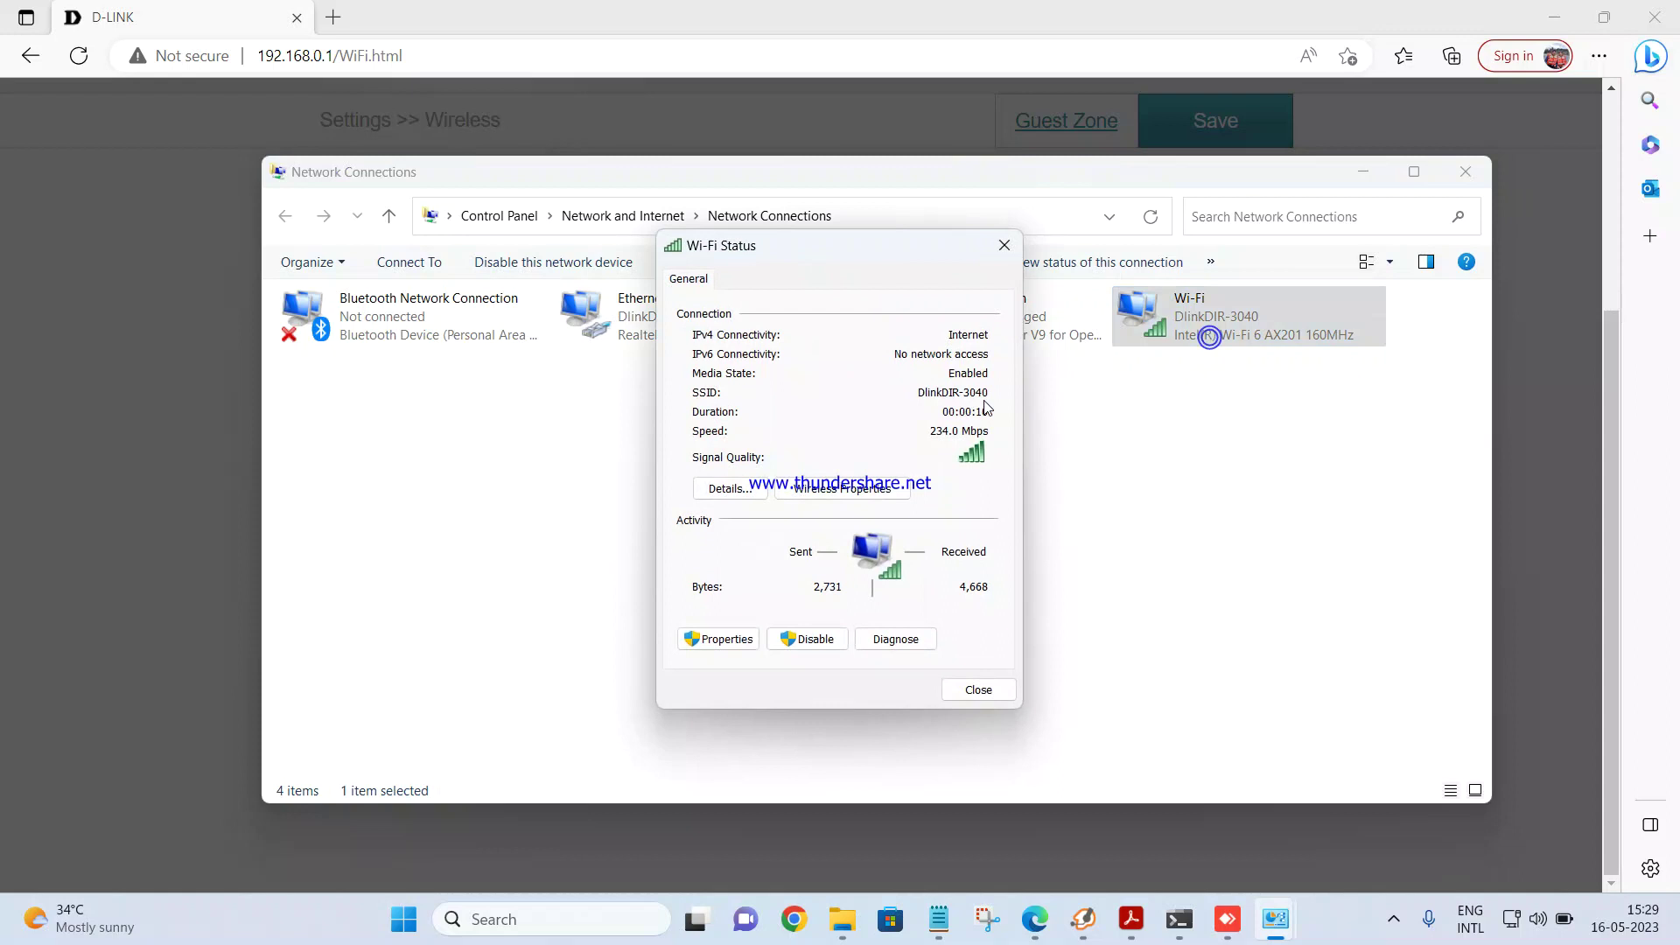
click(731, 490)
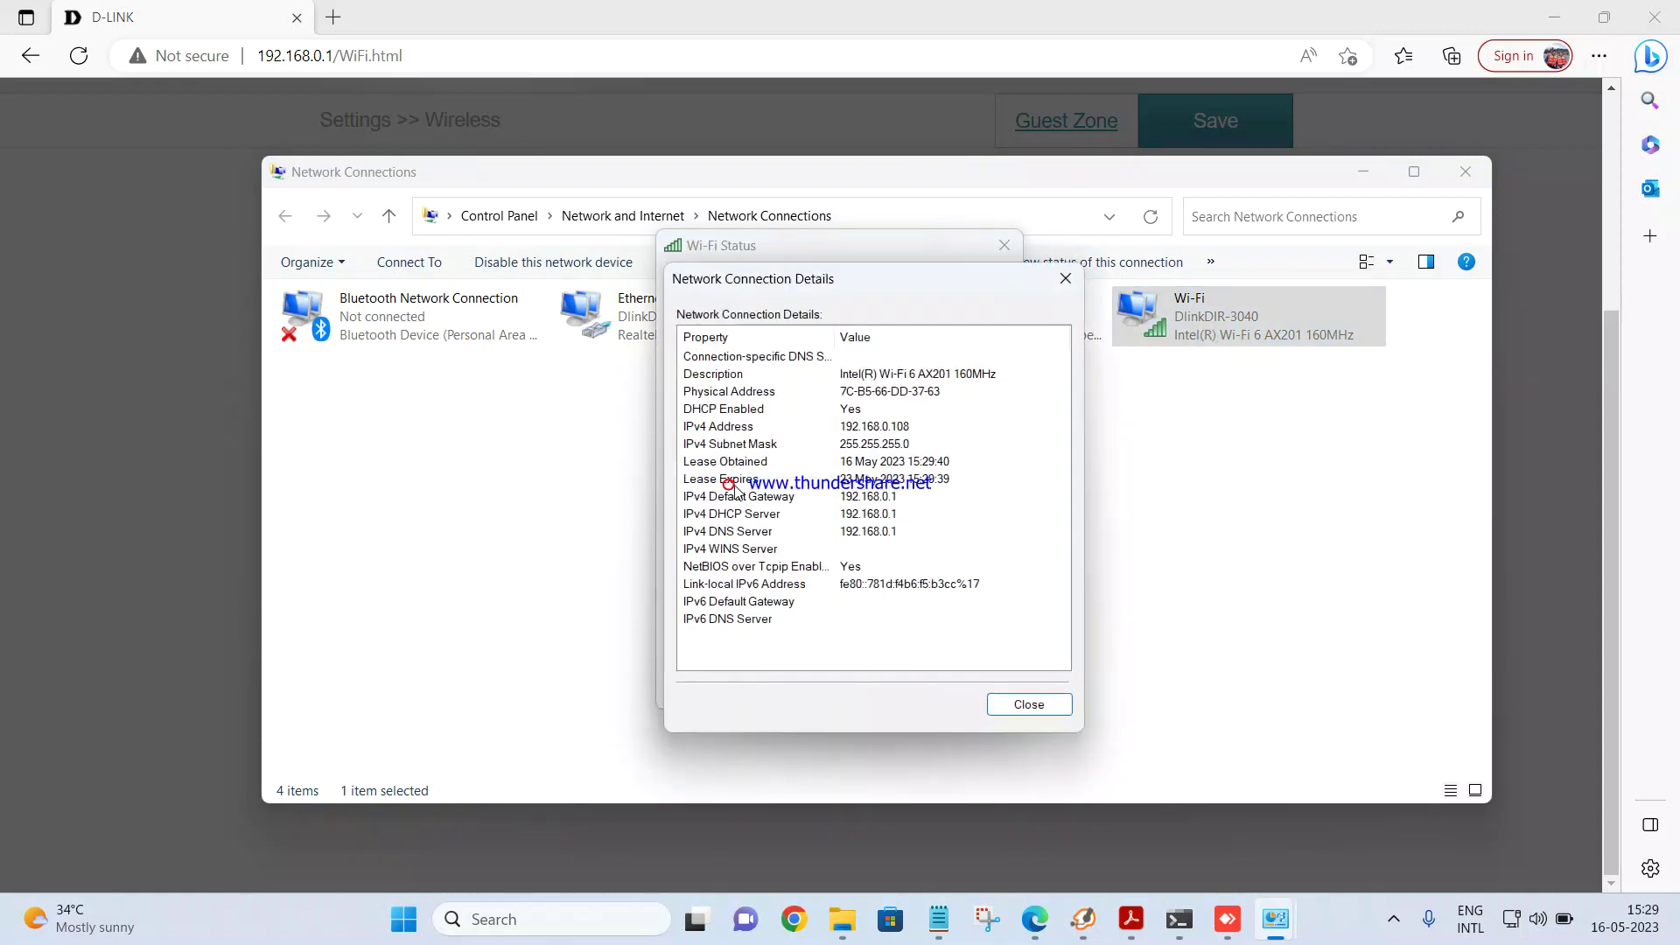
click(845, 395)
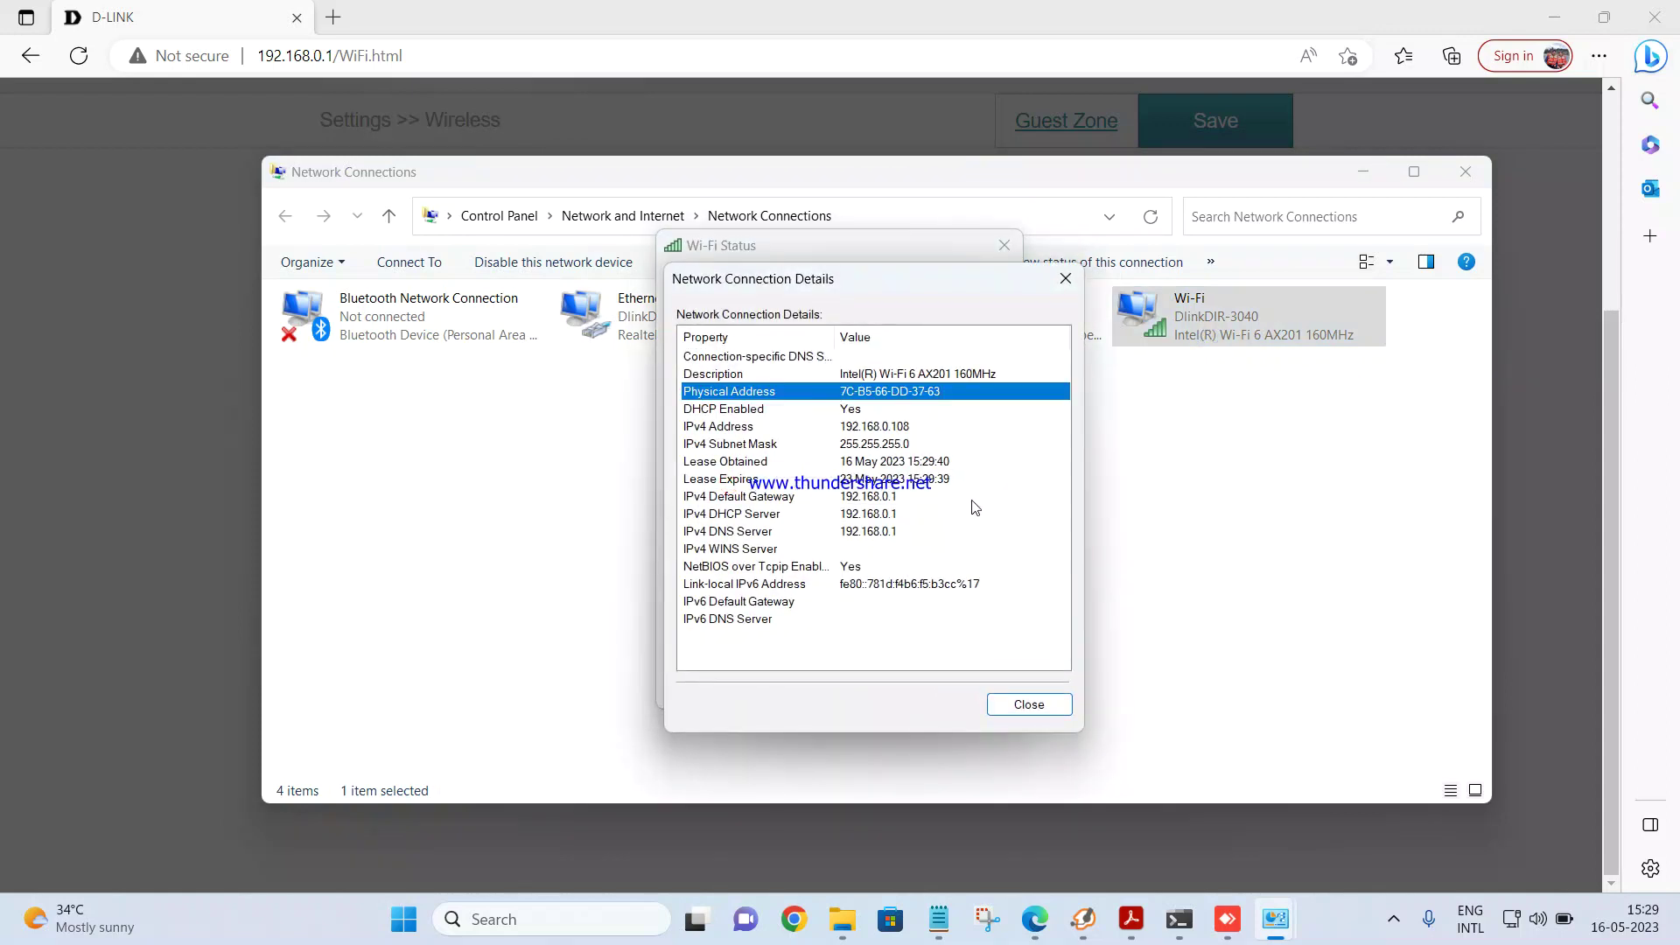
click(889, 429)
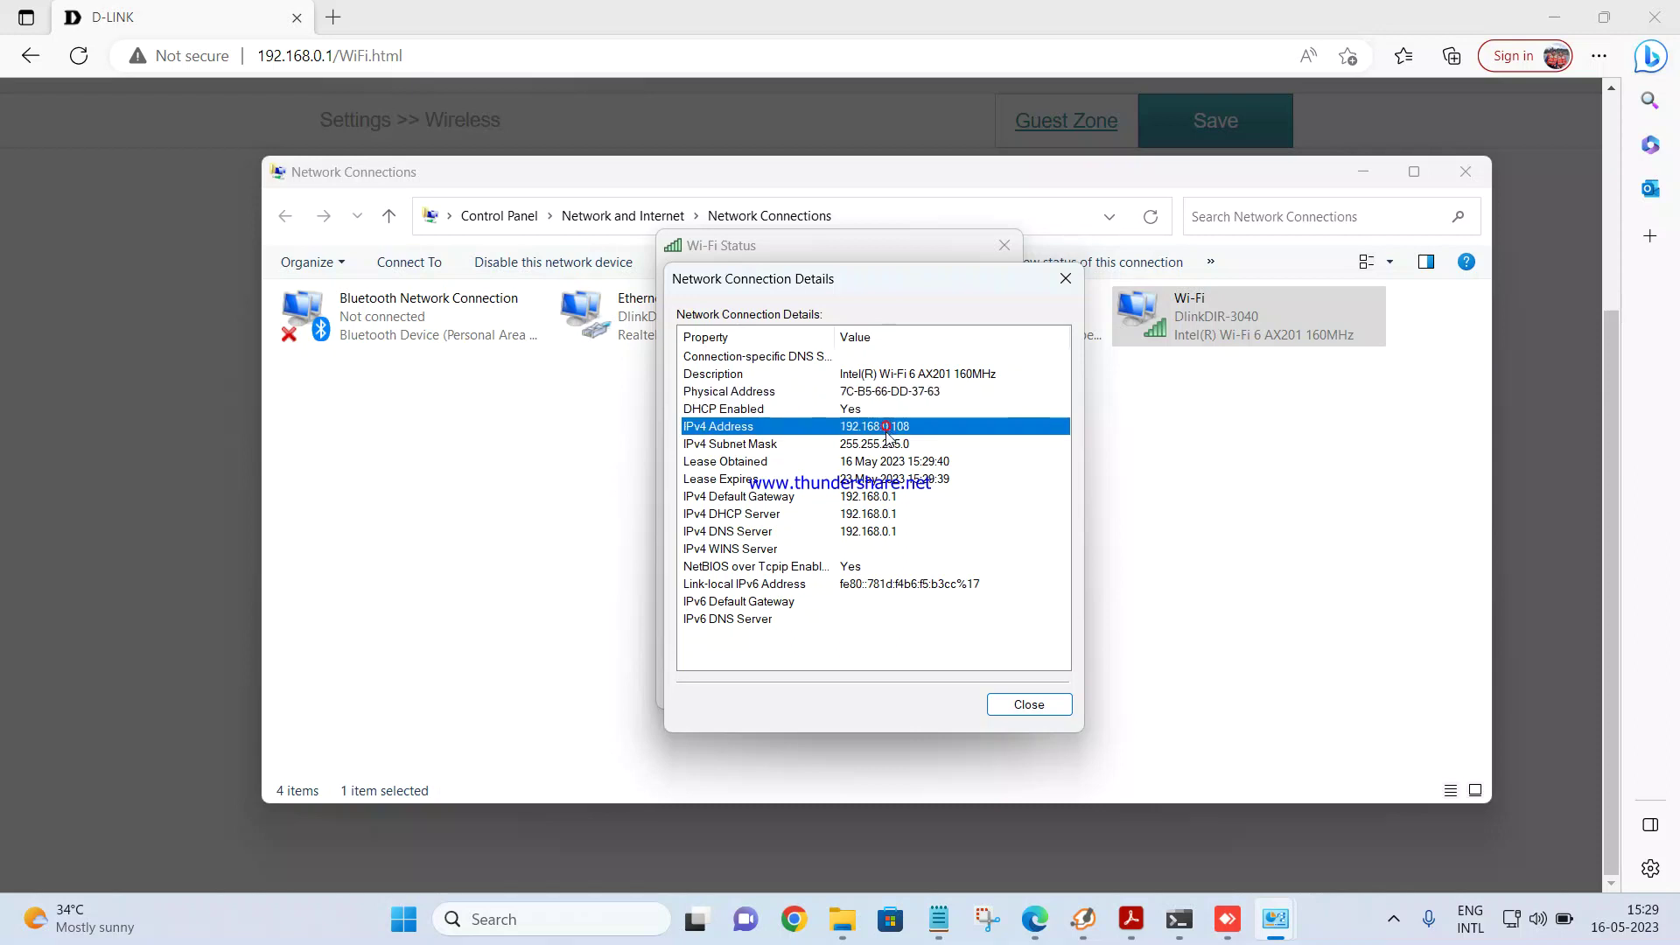
click(1027, 703)
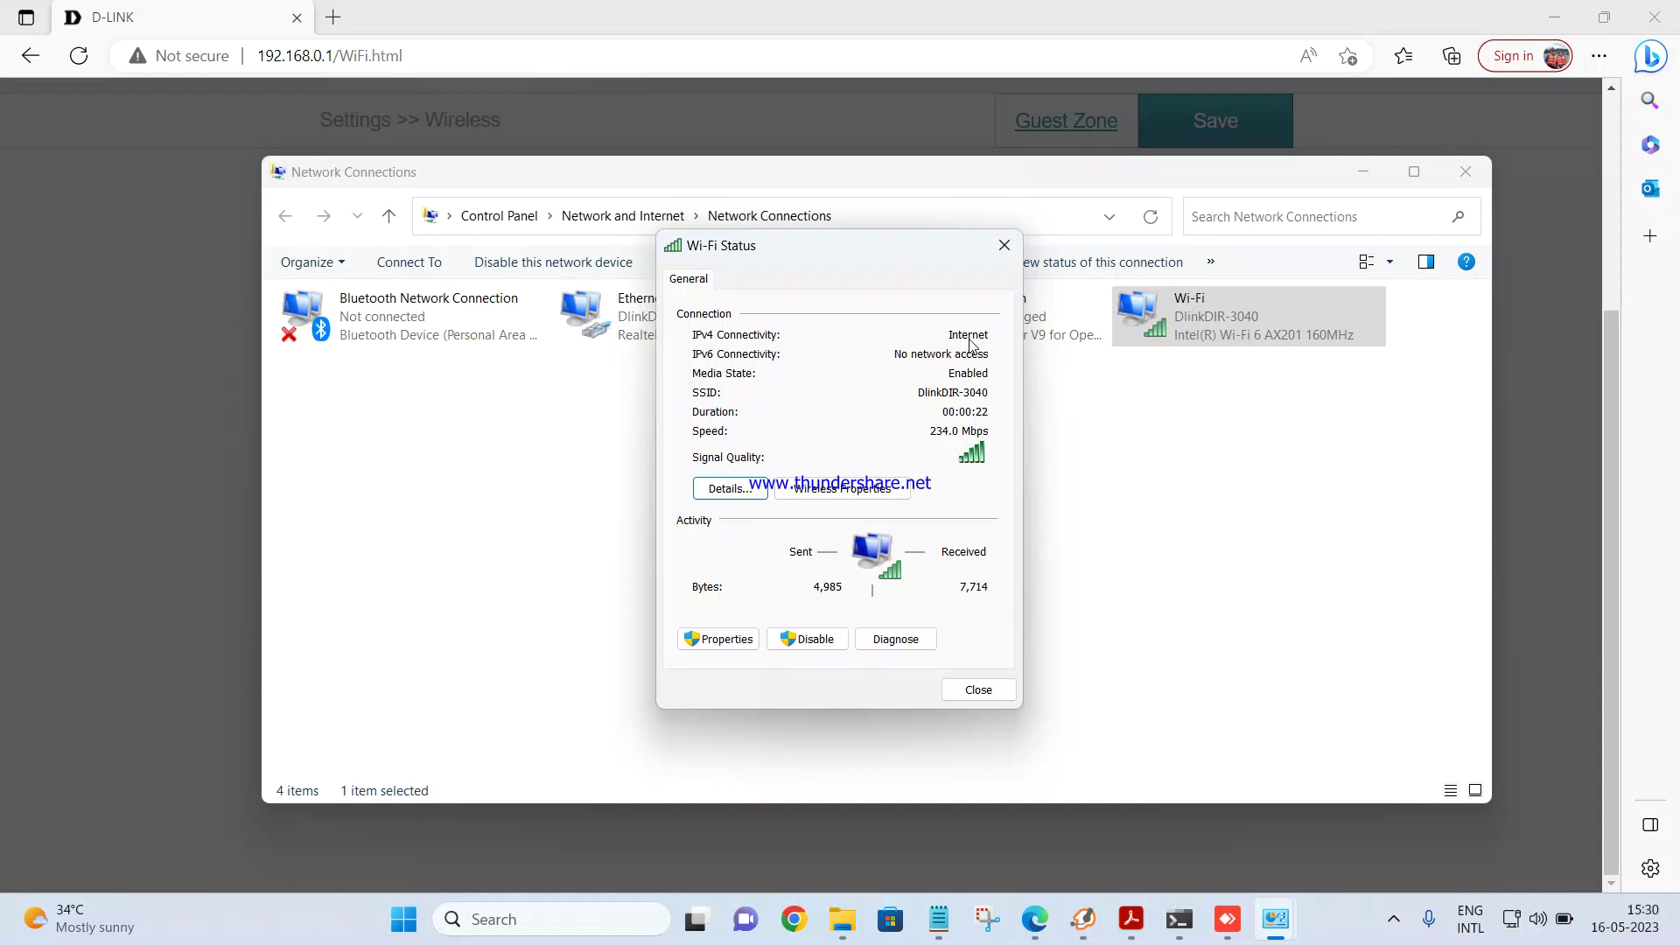
click(1005, 246)
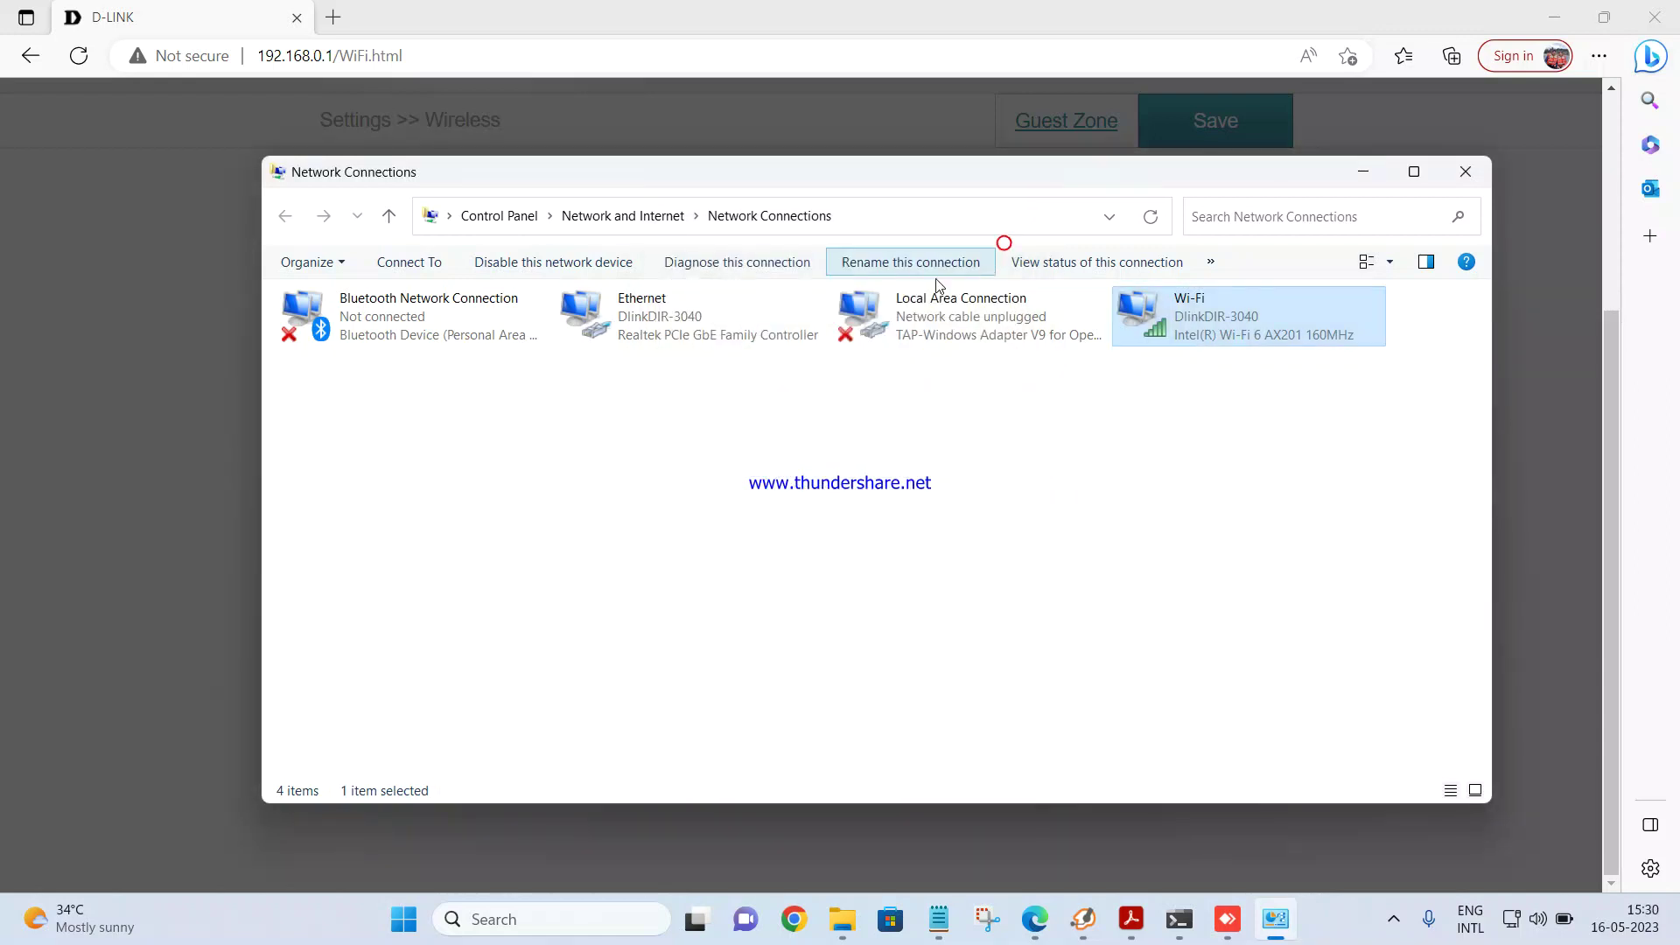
Step: Minimize Network Connections and dismiss the router's settings-saved notice
click(1355, 175)
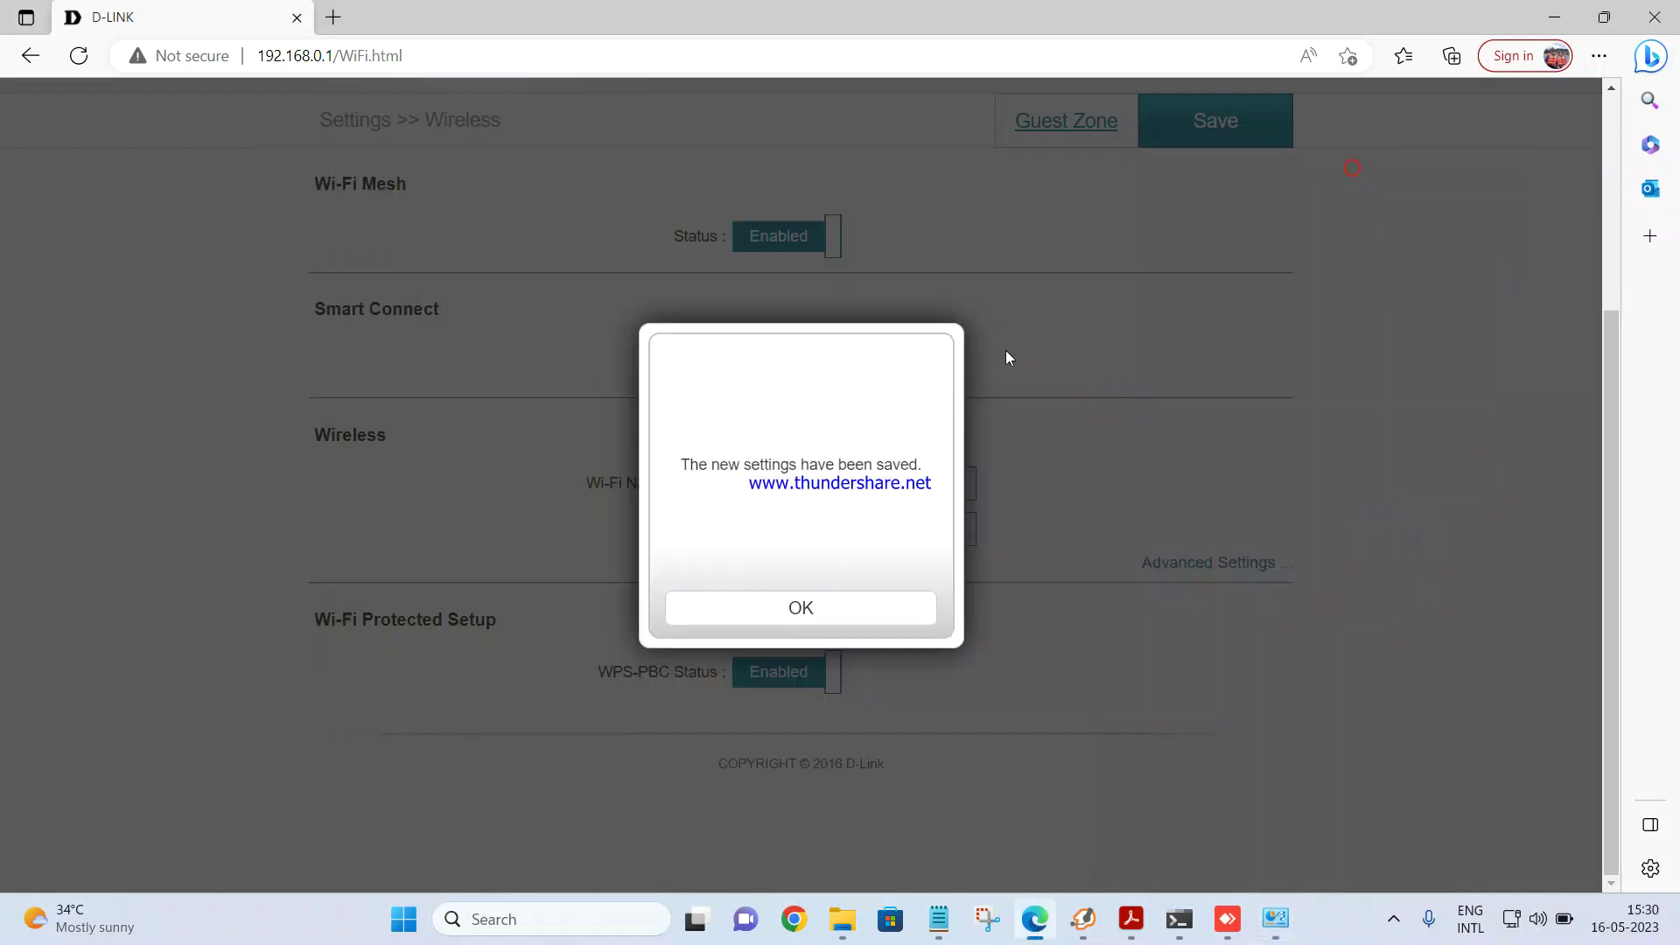
click(825, 604)
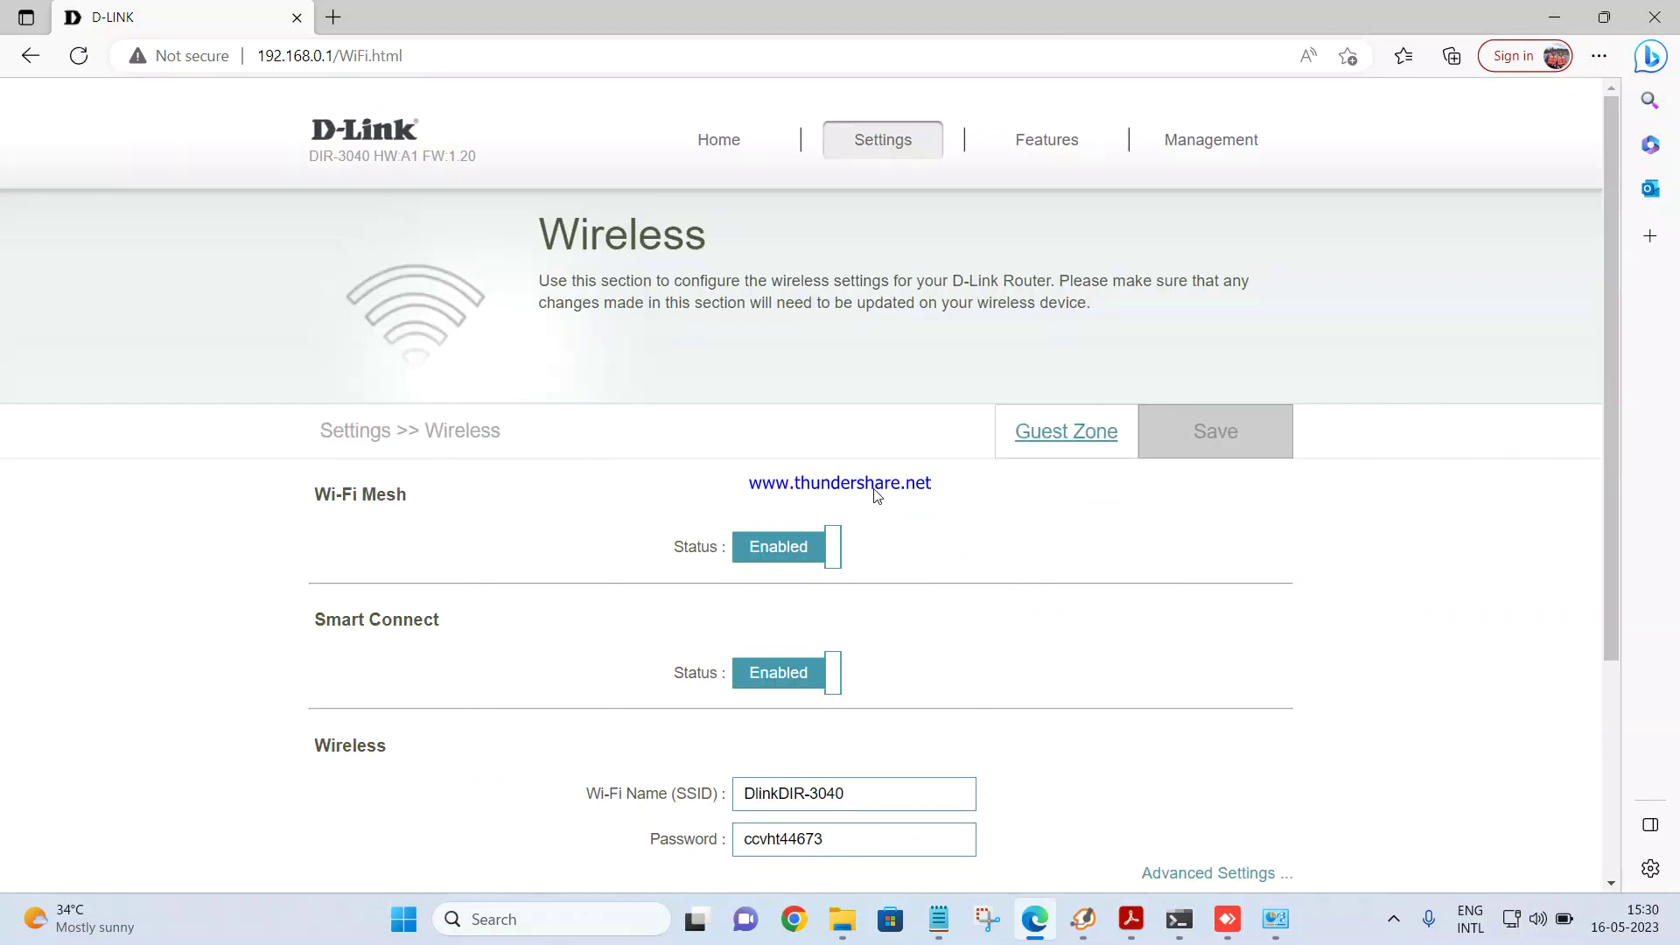
scroll(877, 497, down, 3)
Step: Turn Smart Connect off to confirm each band is named DlinkDIR-3040, then re-enable it
click(811, 428)
scroll(875, 473, down, 2)
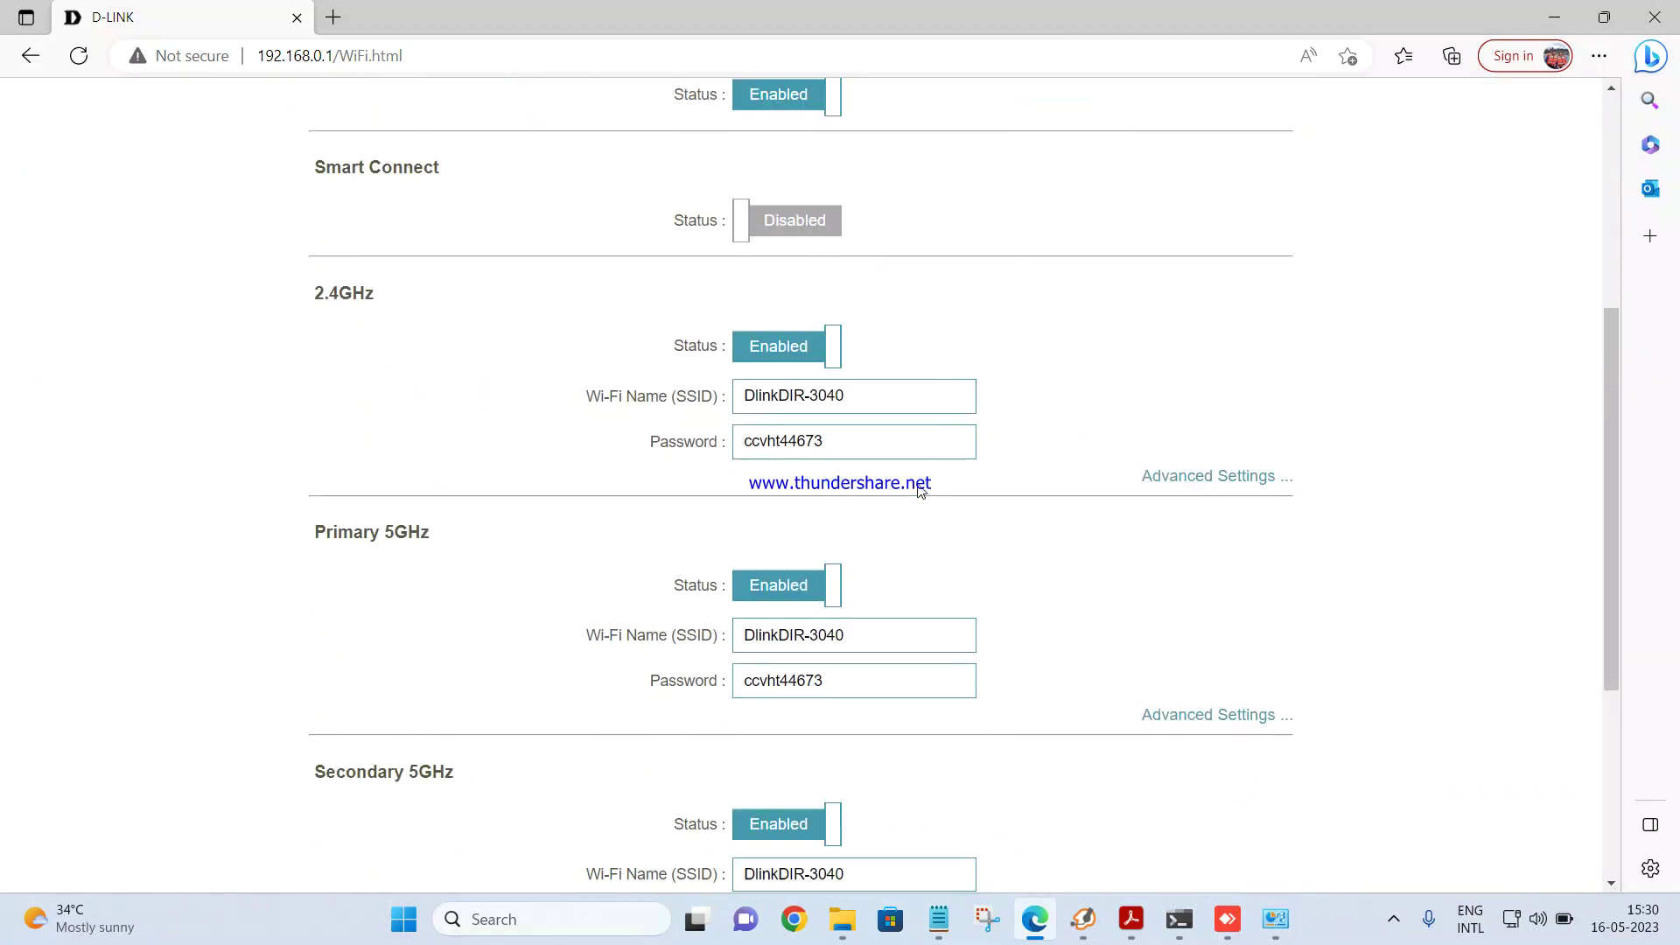
scroll(921, 492, down, 1)
scroll(881, 484, down, 3)
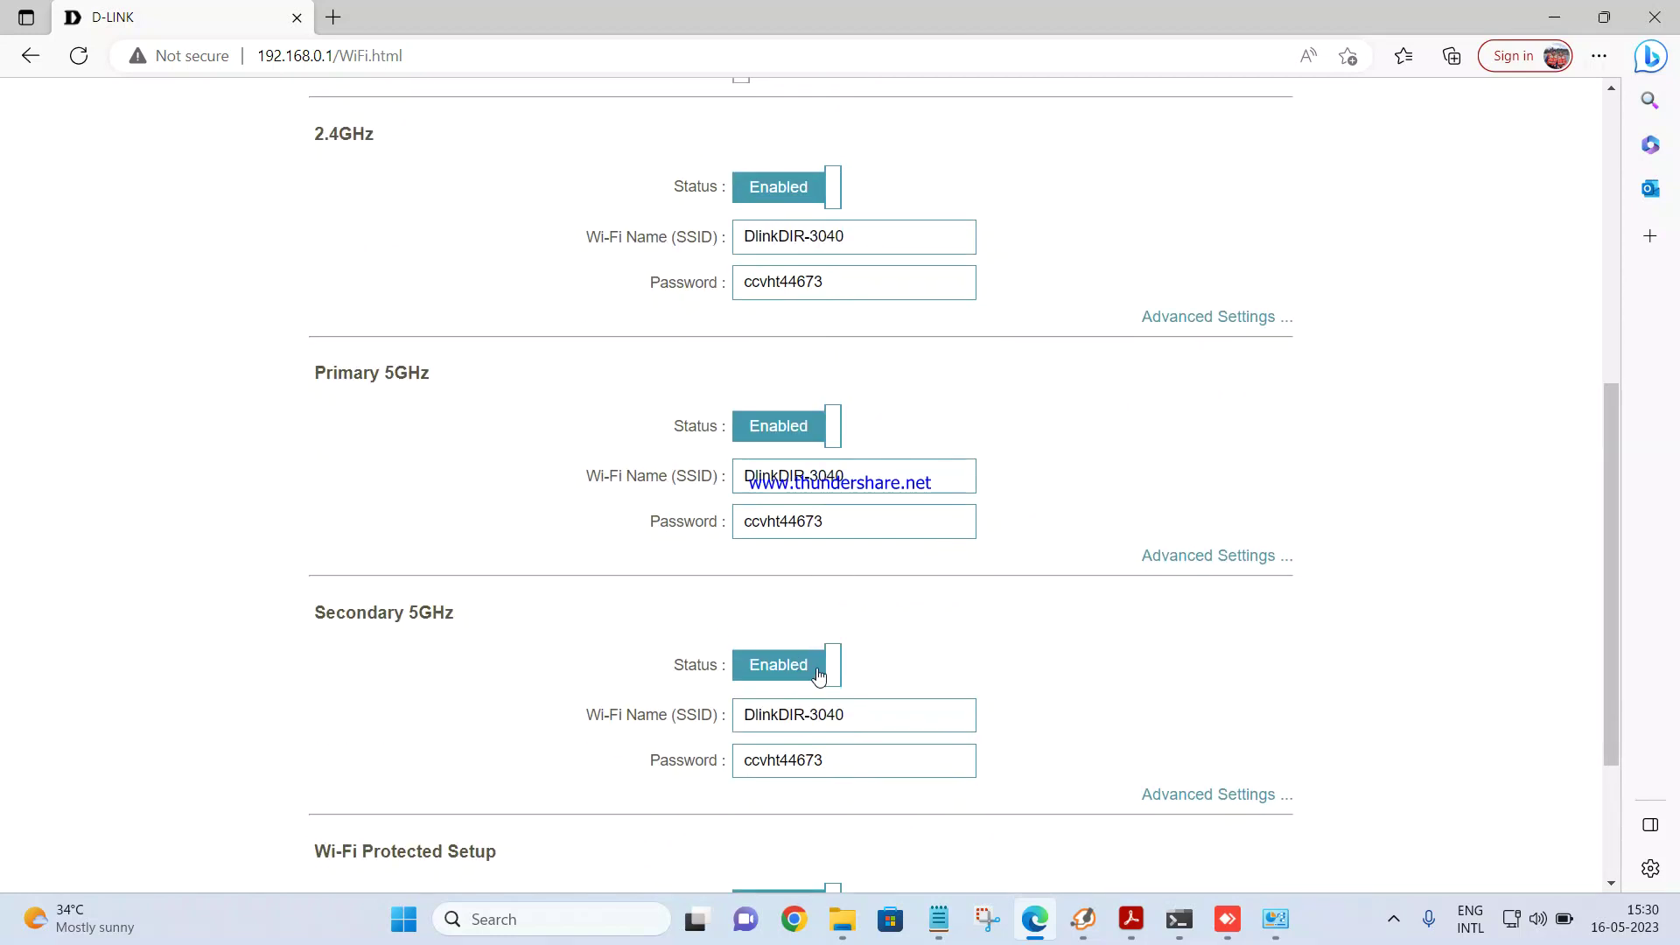
scroll(812, 654, down, 5)
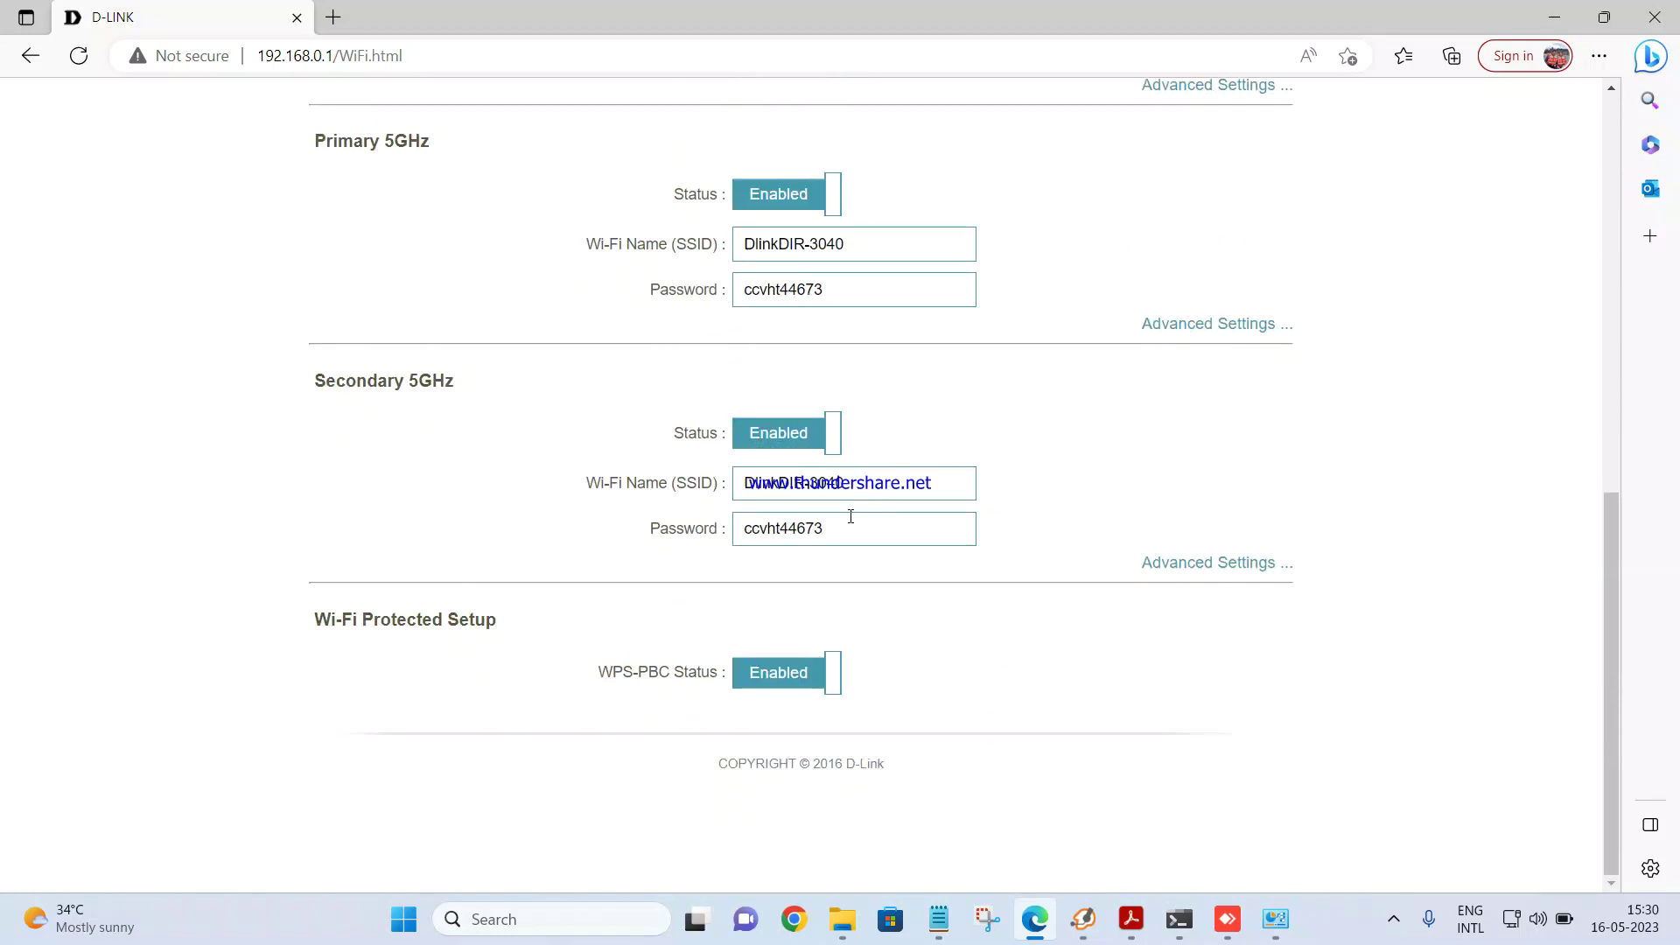
scroll(1426, 580, up, 18)
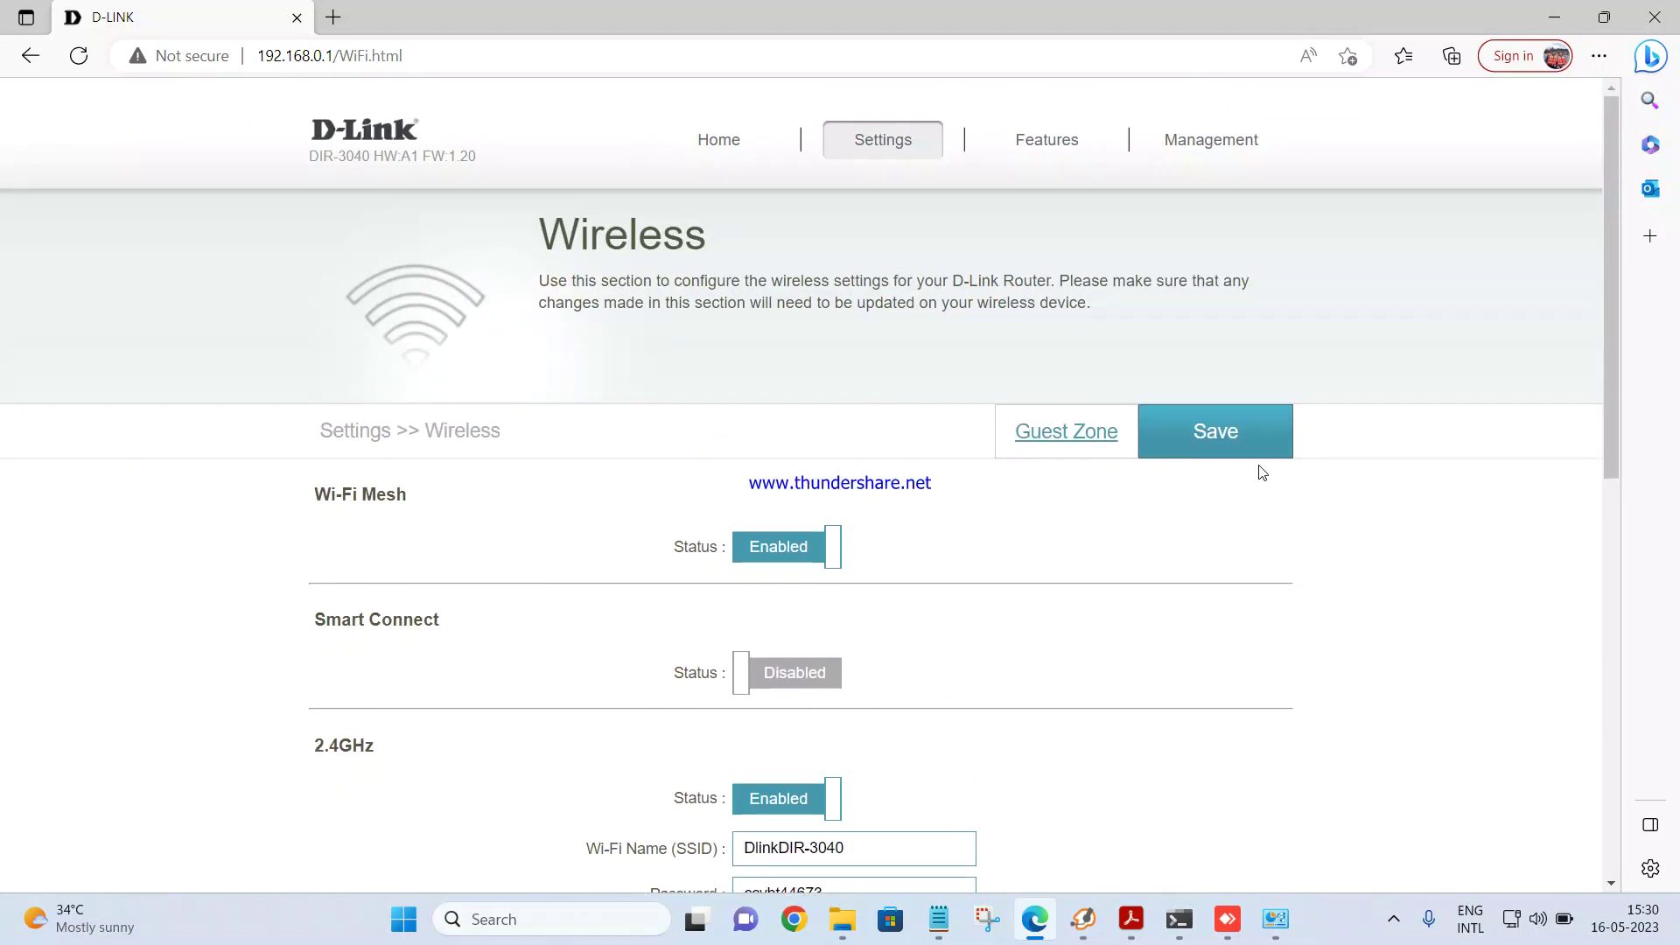
click(798, 672)
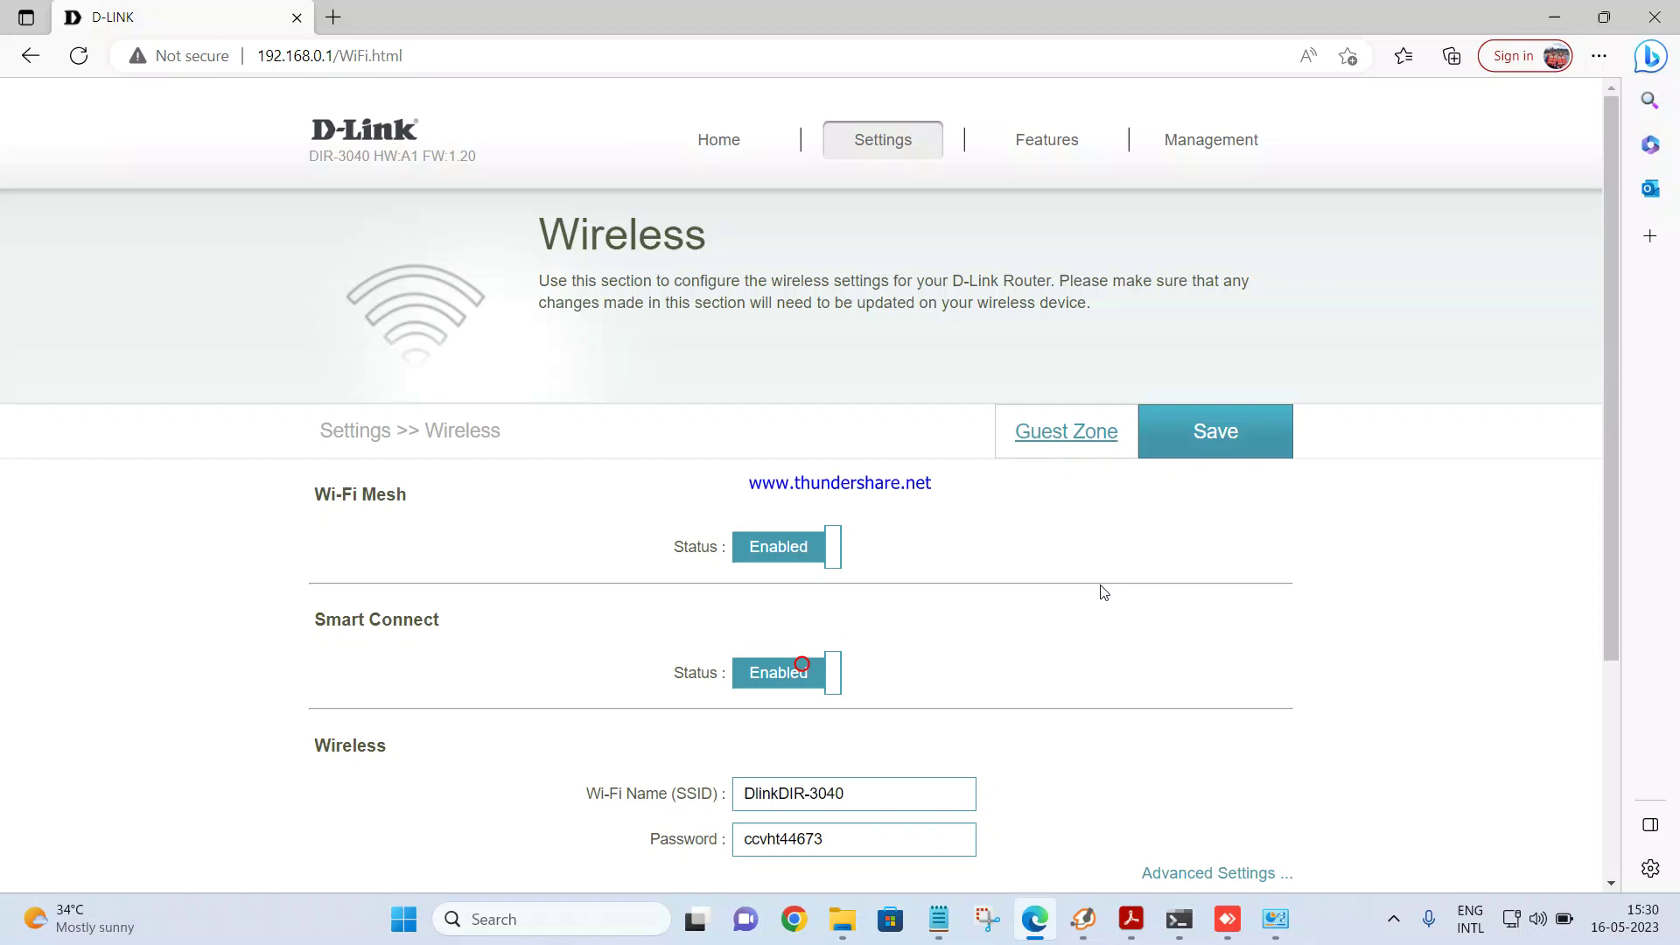